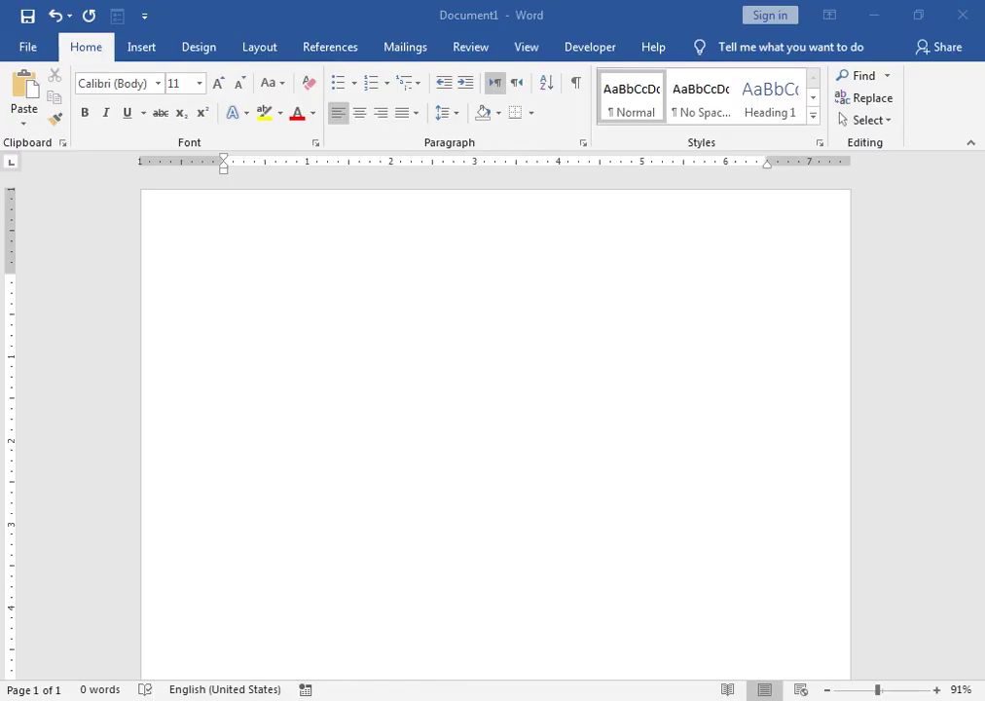
- Open the Shapes gallery from the Insert ribbon on the blank document
click(151, 46)
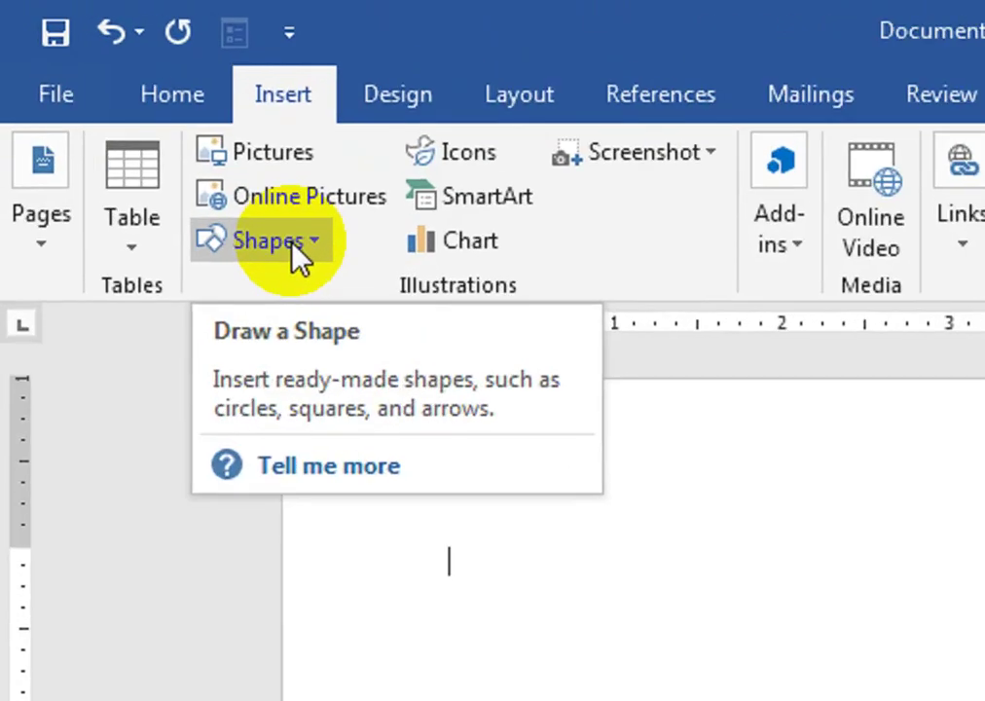
click(146, 125)
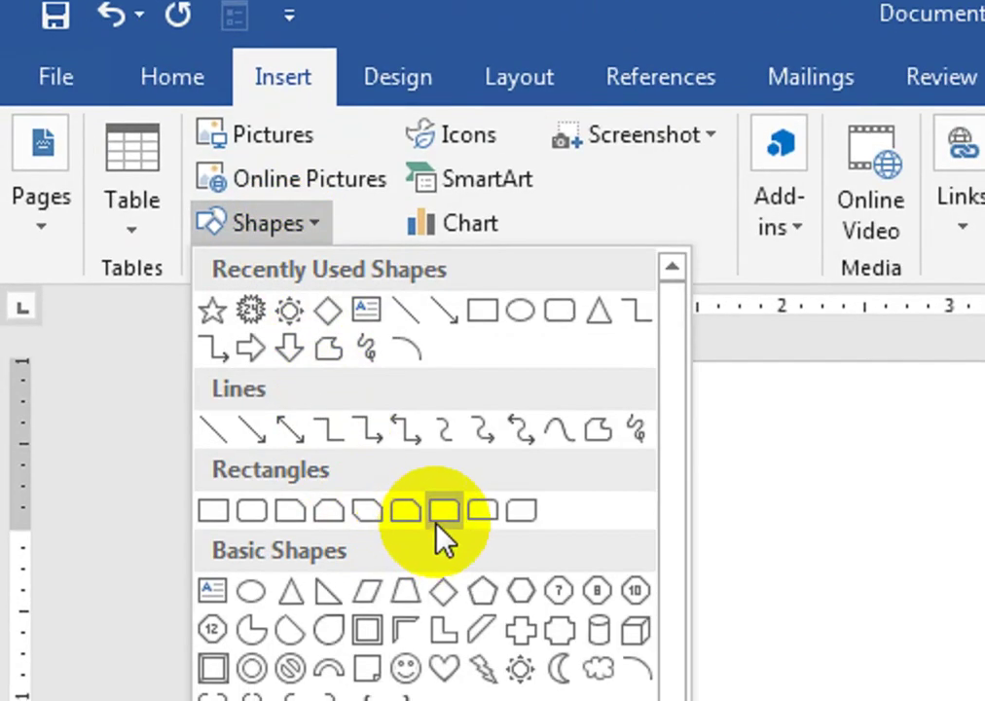
- Draw a tall rectangle and switch the page to landscape orientation
click(214, 508)
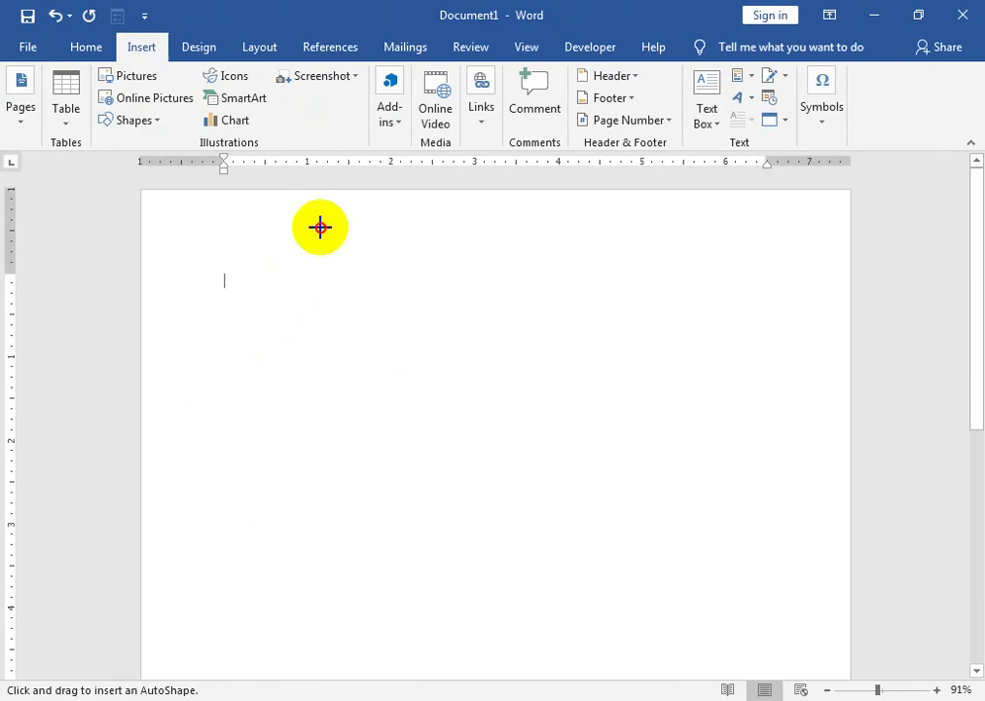
drag(320, 228, 696, 680)
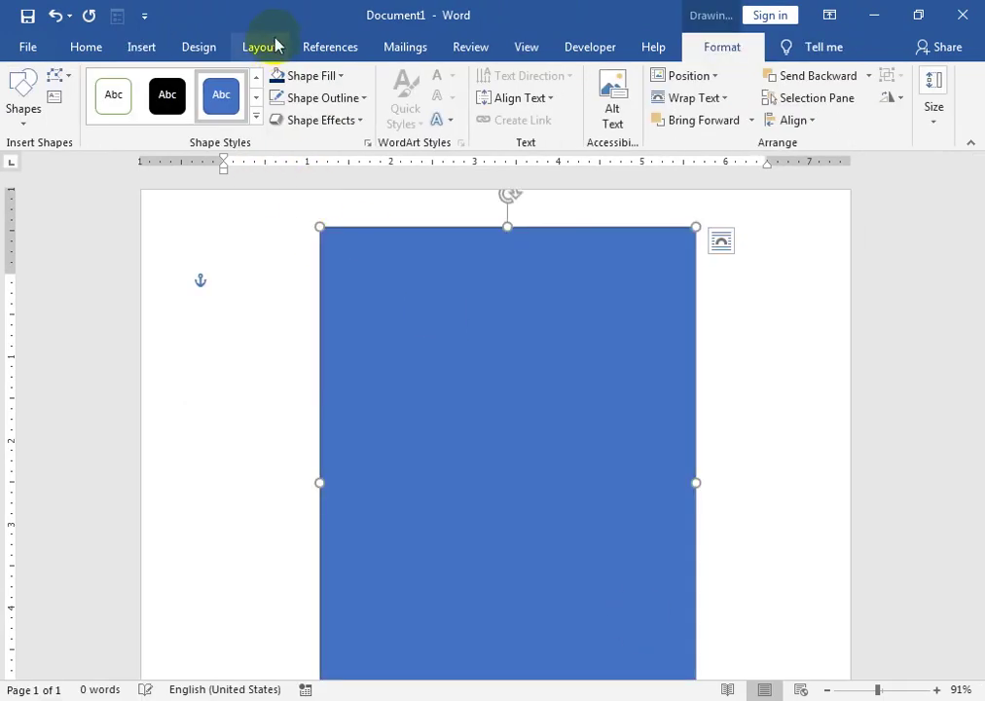
click(261, 45)
click(85, 123)
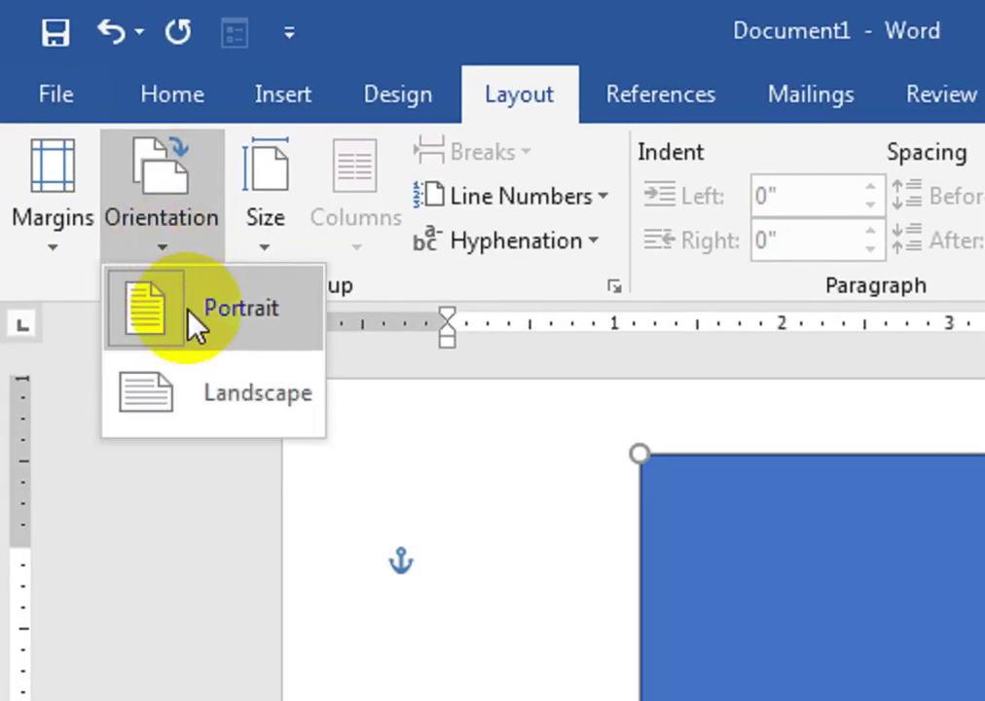
click(120, 212)
- Zoom out to 69% and reposition and enlarge the rectangle near the page centre
click(315, 301)
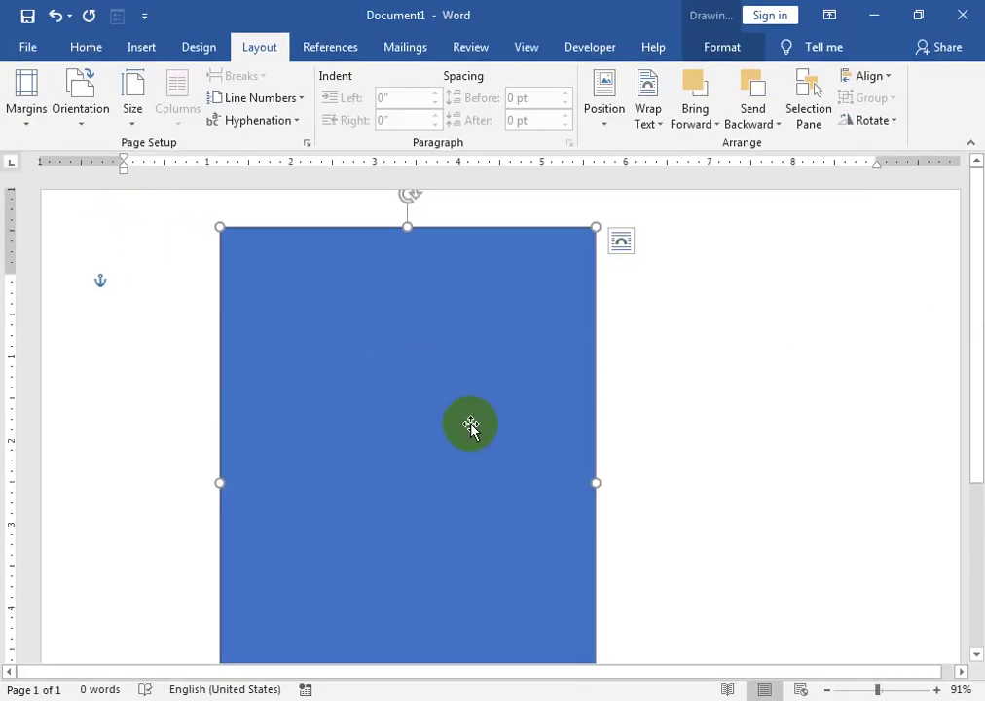
drag(879, 688, 868, 690)
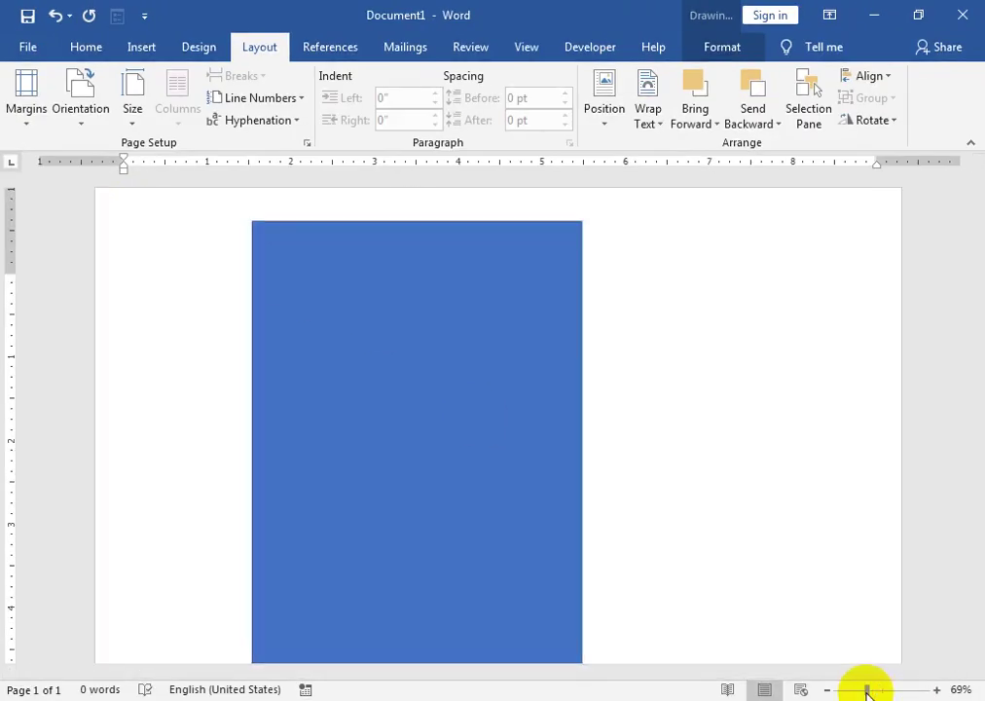
drag(498, 458, 557, 548)
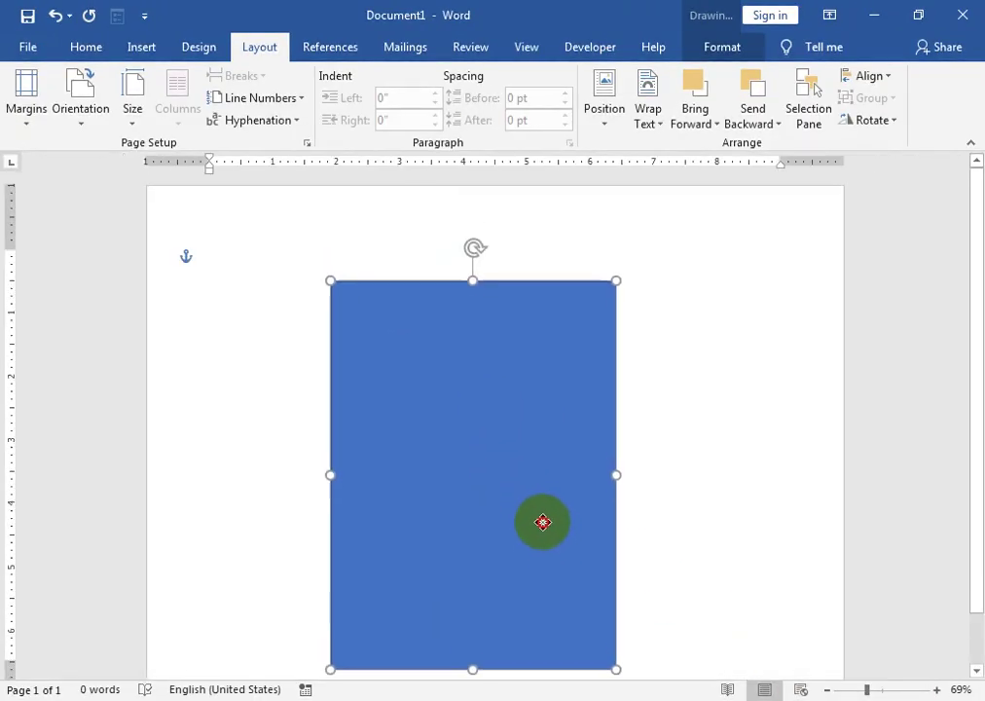
drag(629, 301, 684, 230)
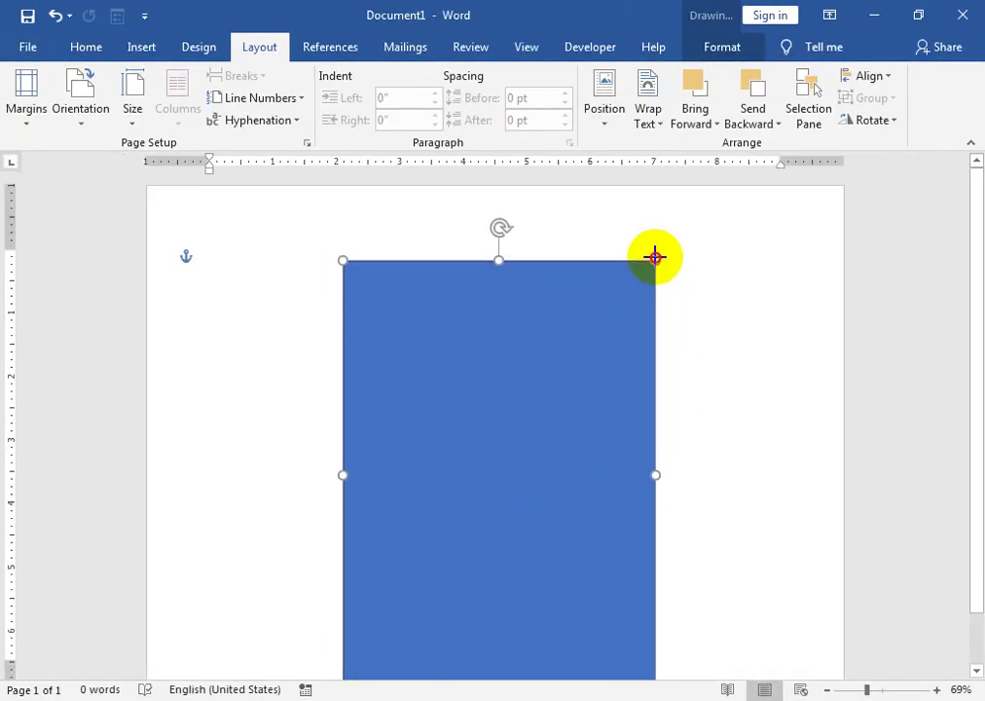
drag(497, 421, 493, 445)
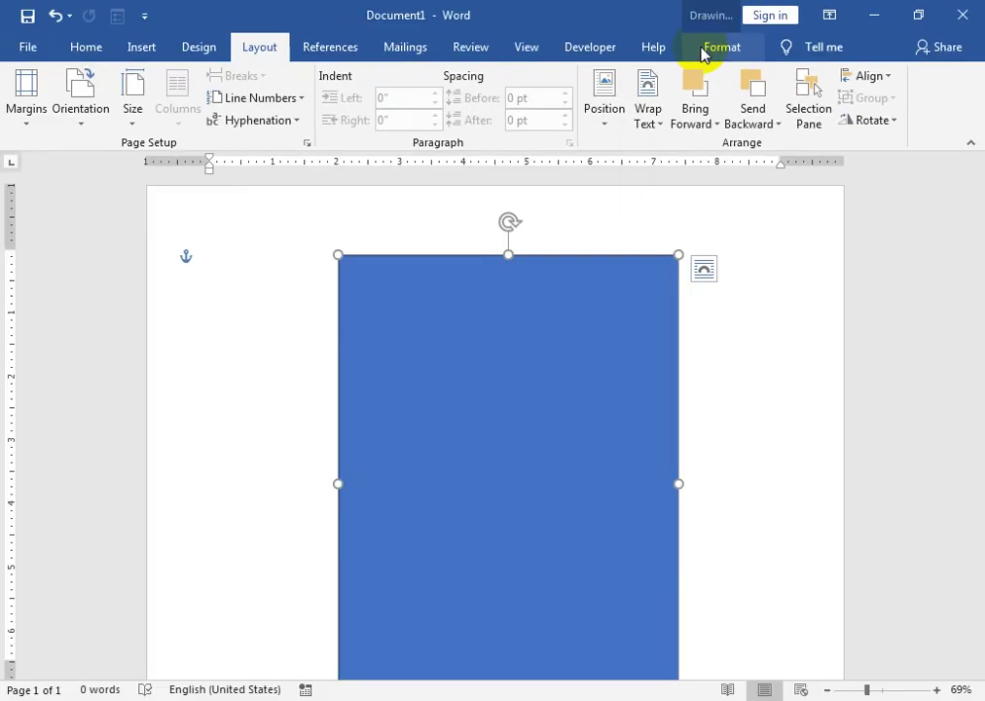
- Fill the rectangle with Blue, Accent 1, Darker 50% and widen it slightly
click(705, 51)
click(327, 85)
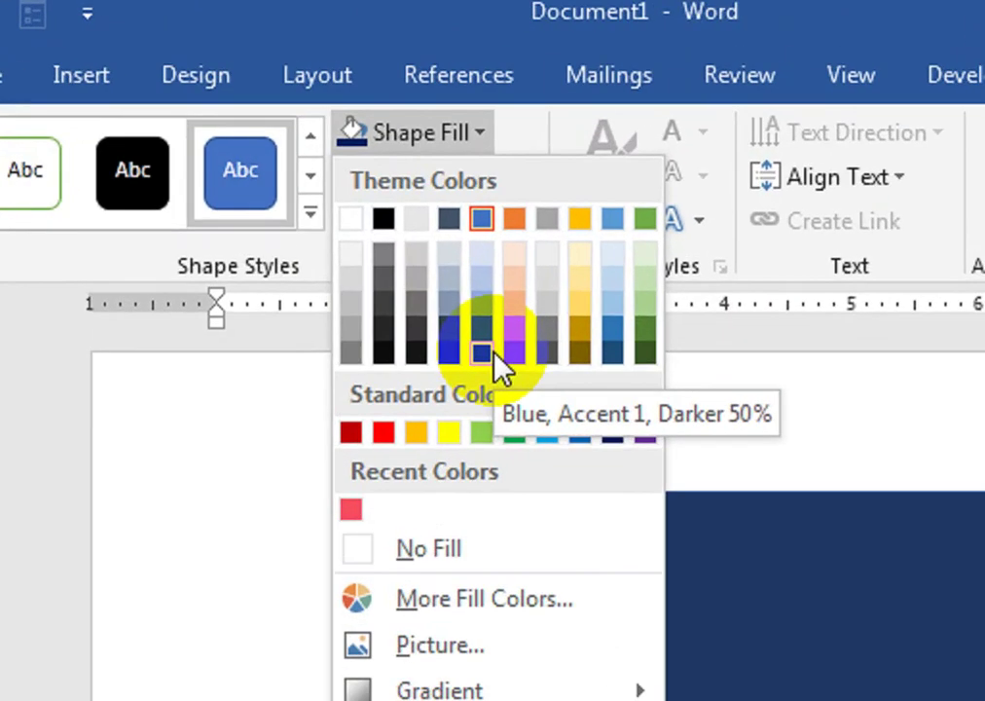
click(493, 354)
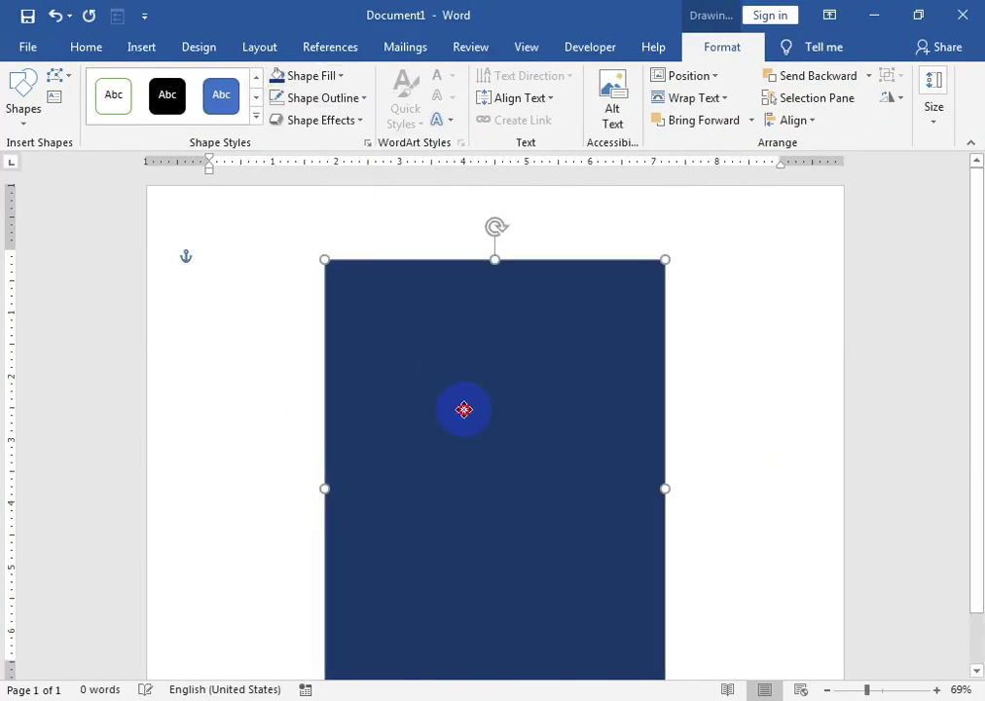
drag(319, 488, 314, 489)
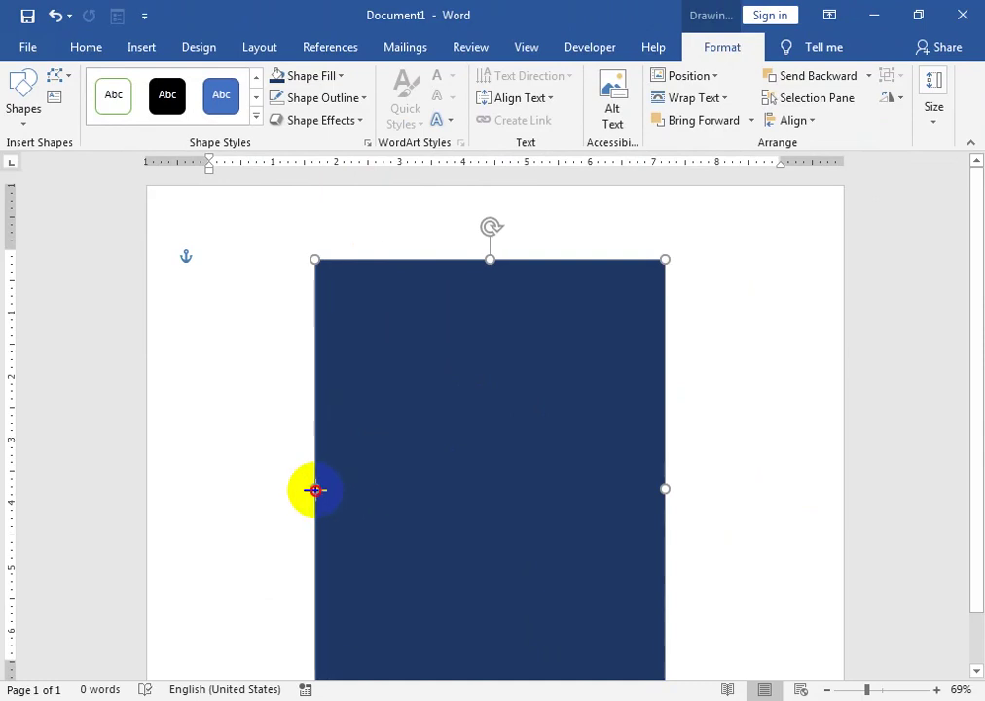
click(141, 47)
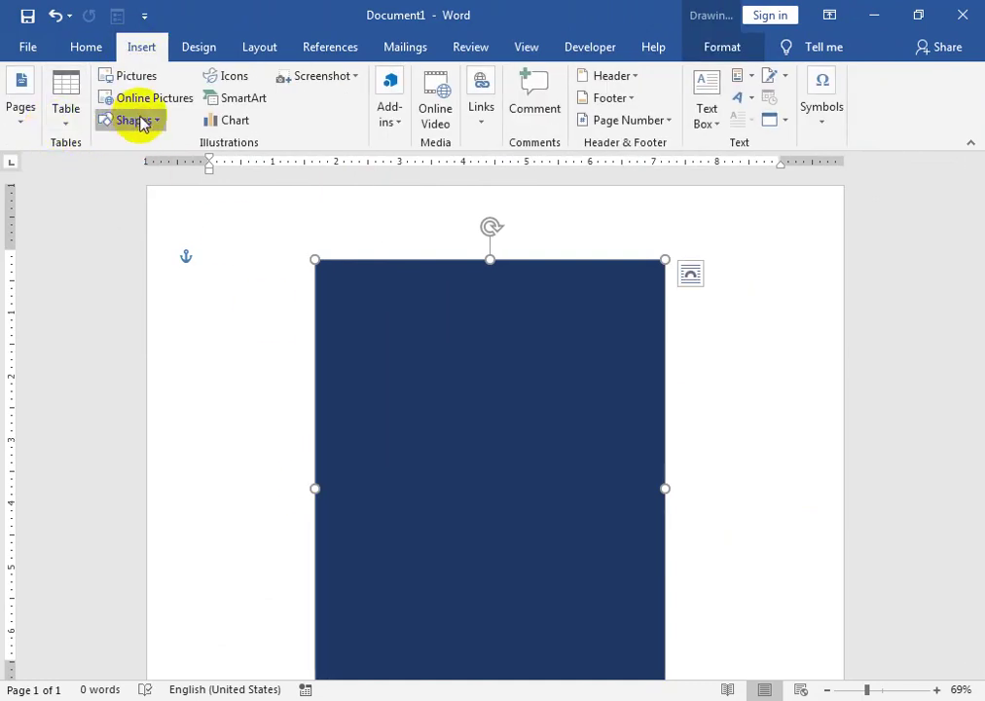
- Draw a diamond over the navy rectangle and remove its fill
click(136, 120)
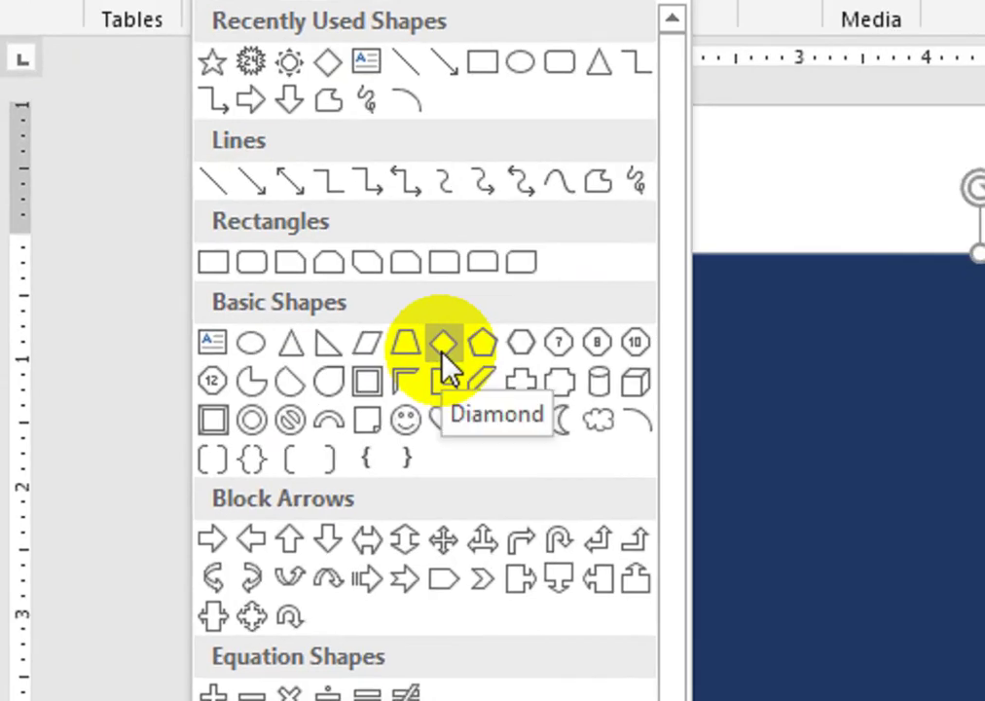
click(443, 358)
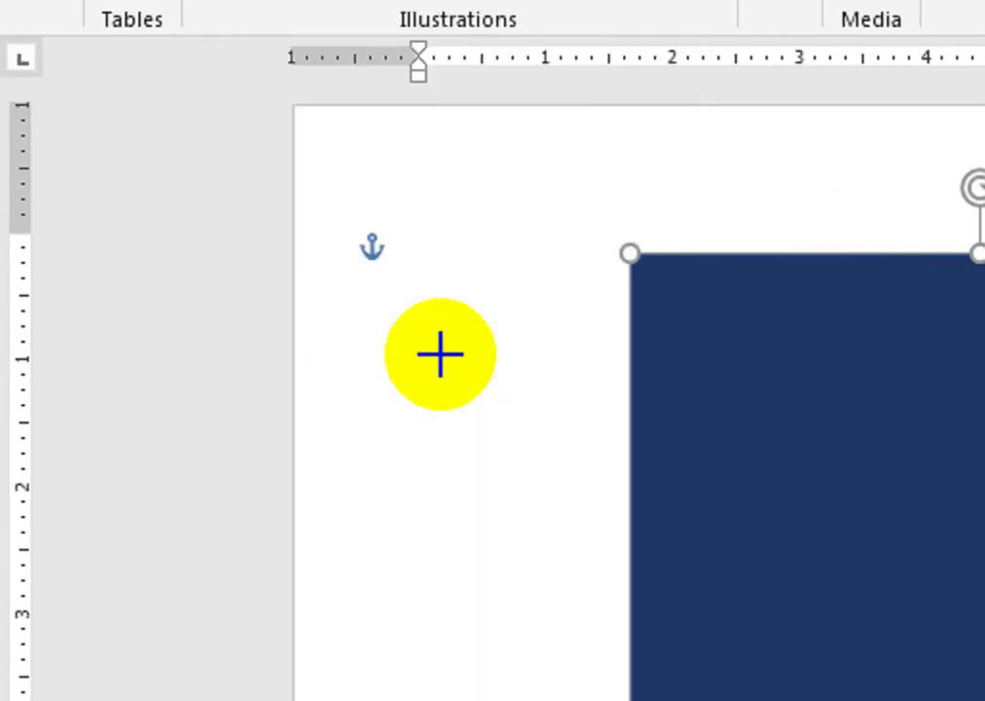
drag(370, 330, 639, 597)
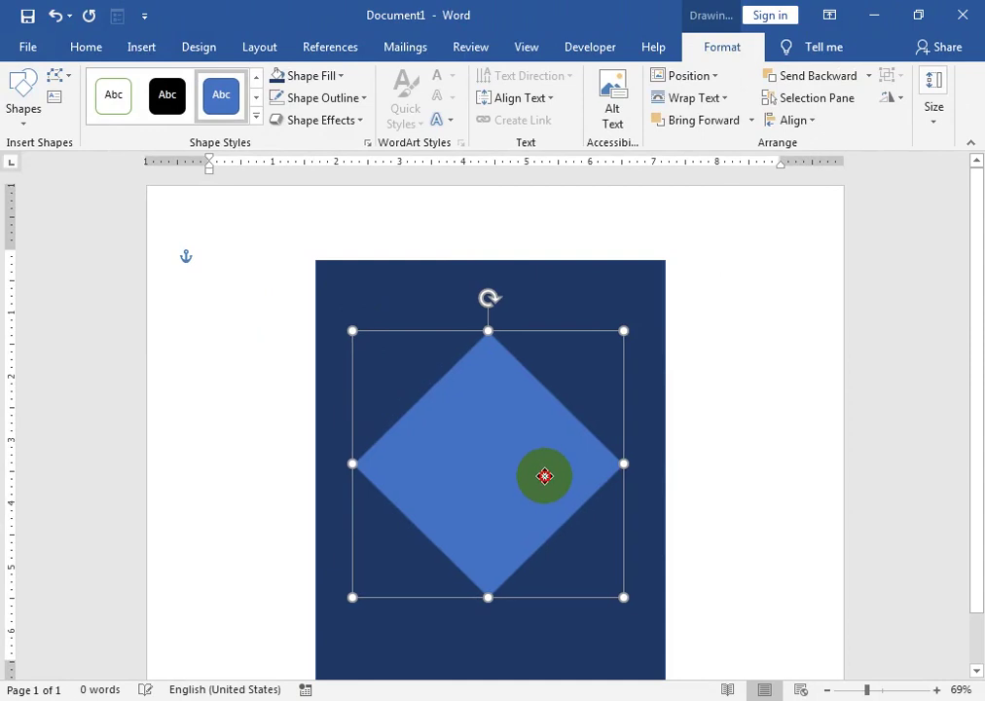
click(339, 76)
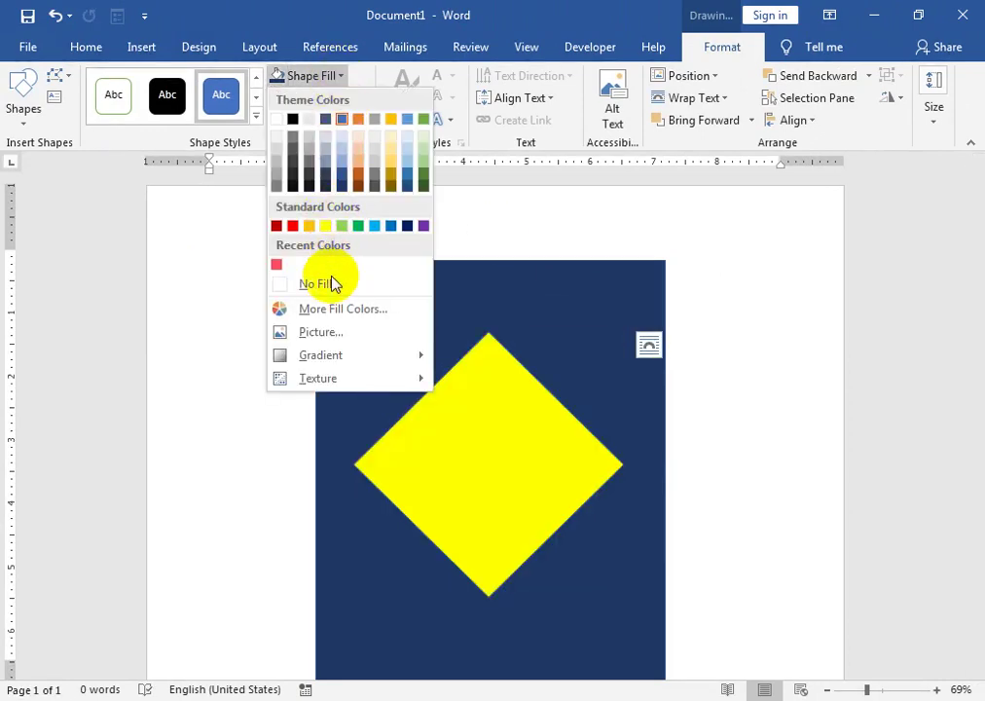
click(315, 283)
- Give the diamond a 4½ pt Gold, Accent 4, Lighter 40% outline
click(321, 97)
mouse_move(407, 364)
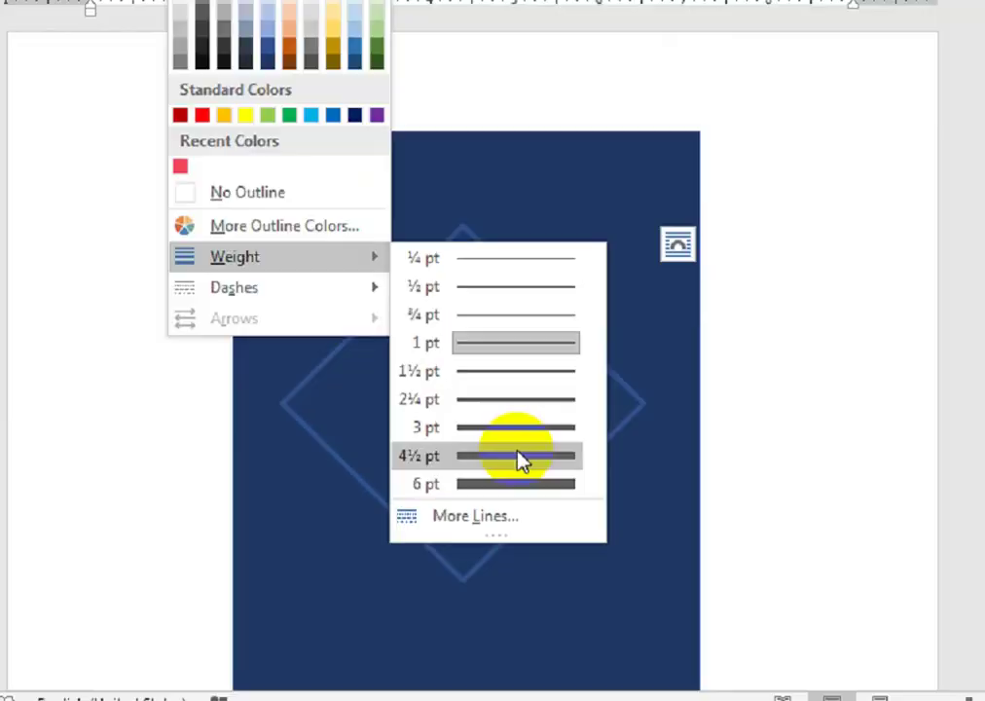
click(519, 459)
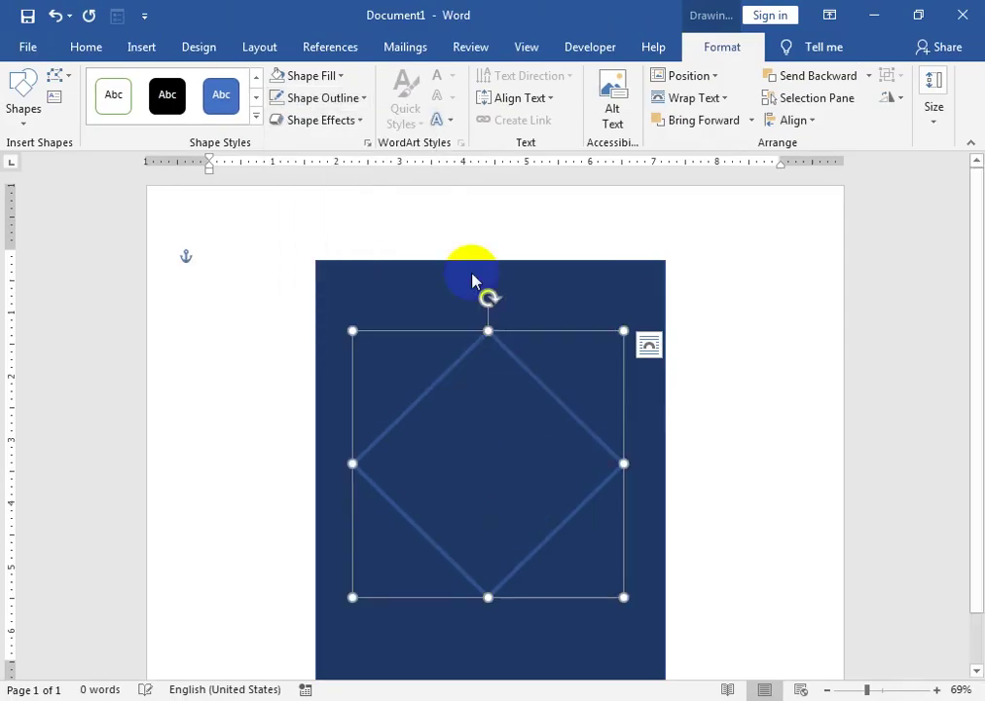
click(321, 97)
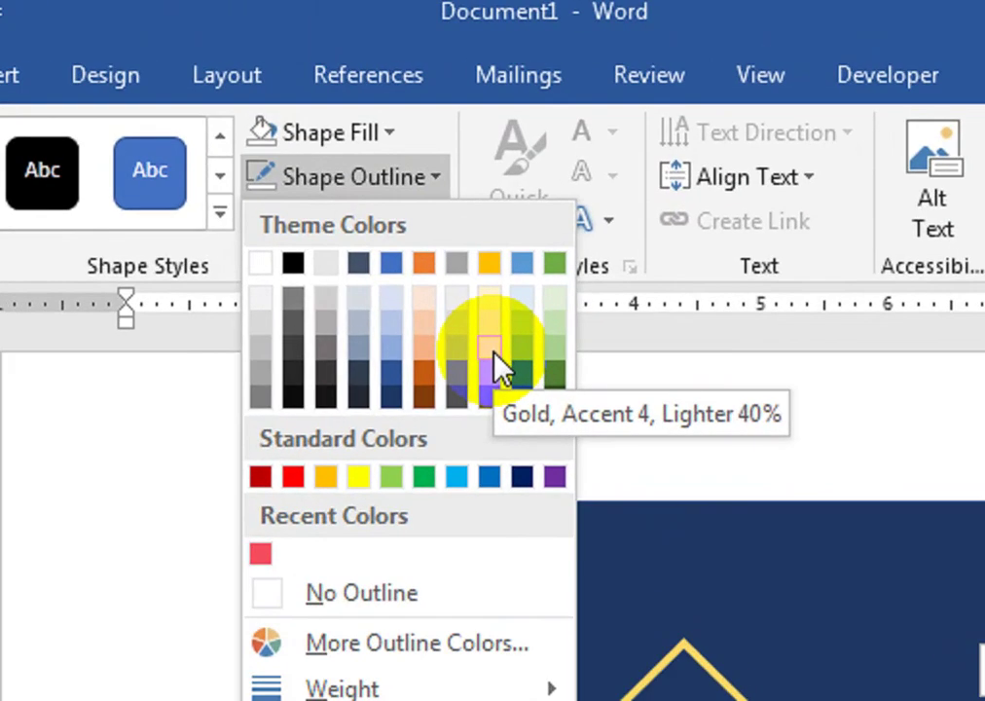
click(495, 353)
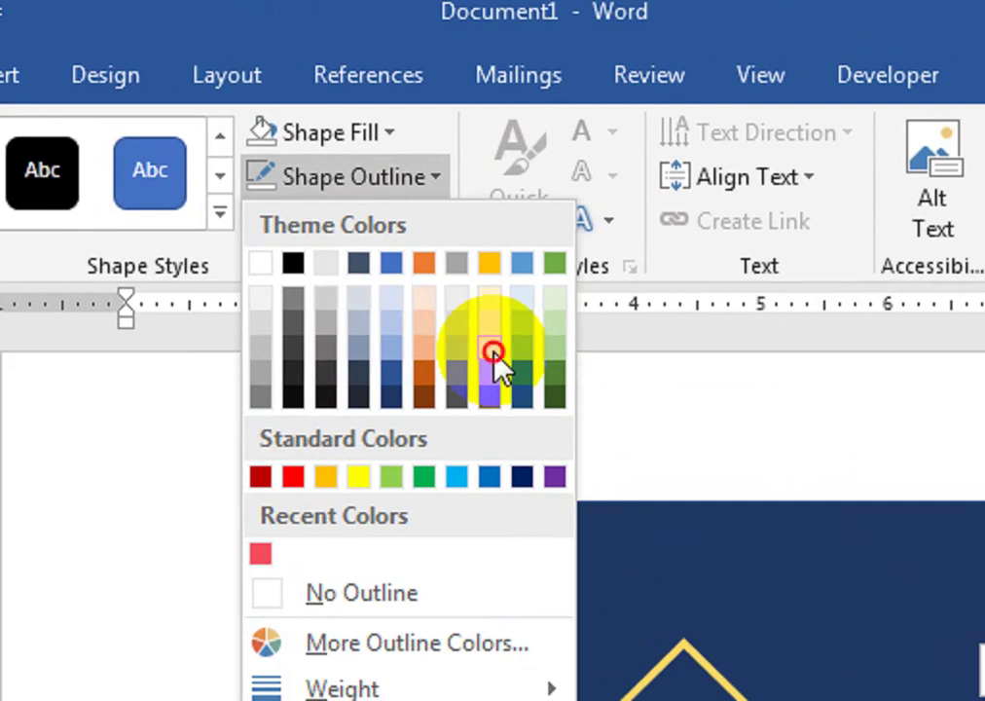
- Dismiss the spell-check prompt and reselect the navy rectangle
key(F7)
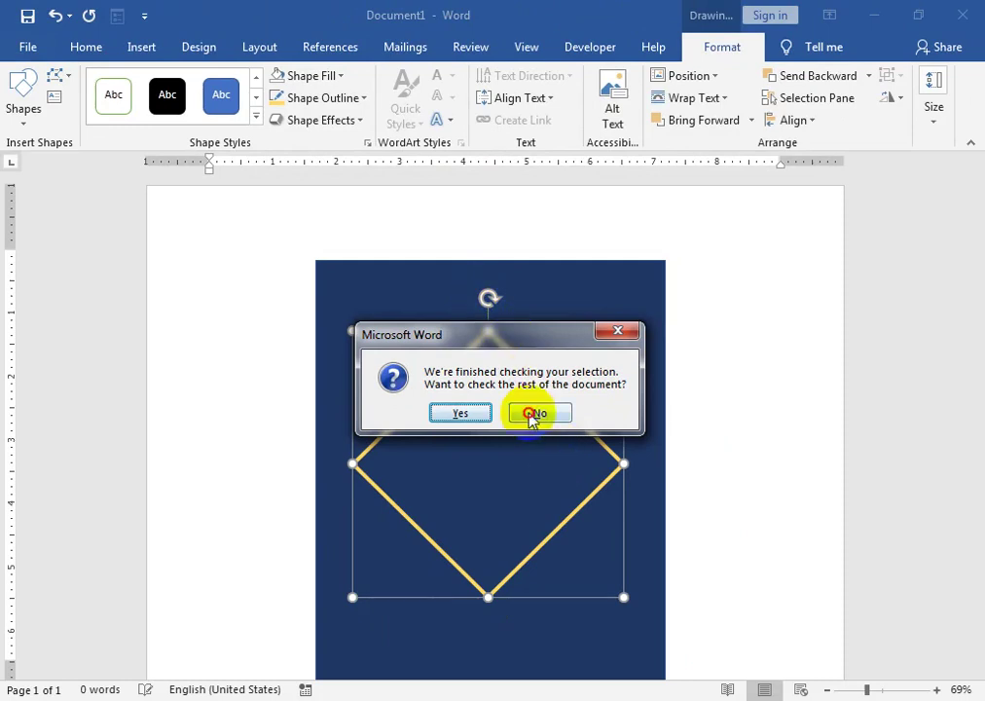
click(532, 414)
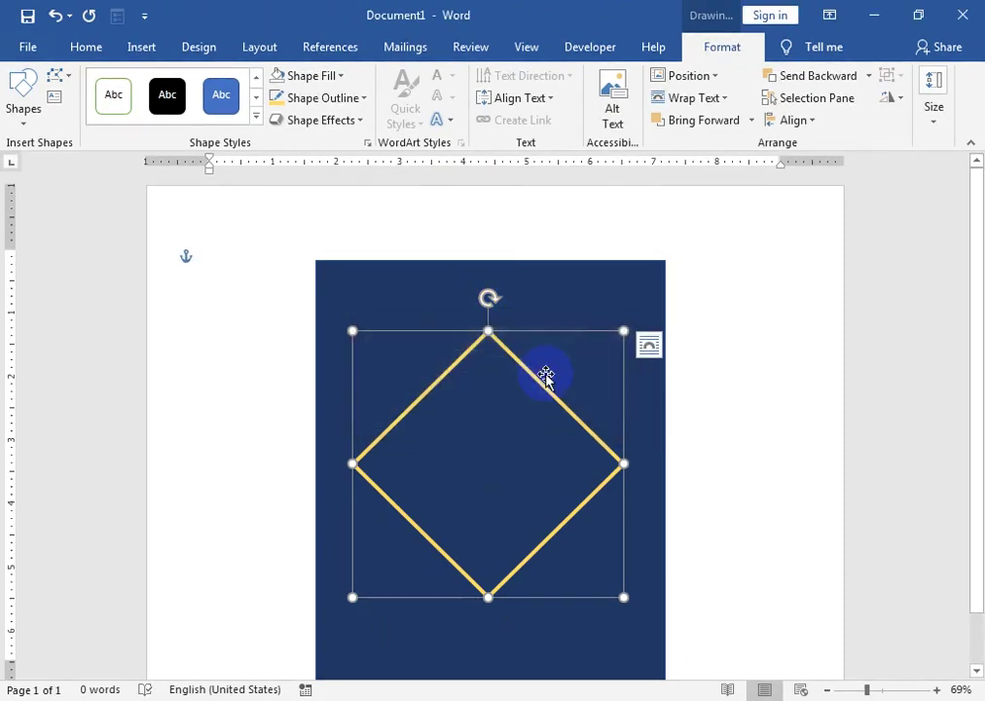
click(592, 295)
- Insert gold soft-bevel WordArt reading 'HAPPY NEW YEAR'
click(141, 47)
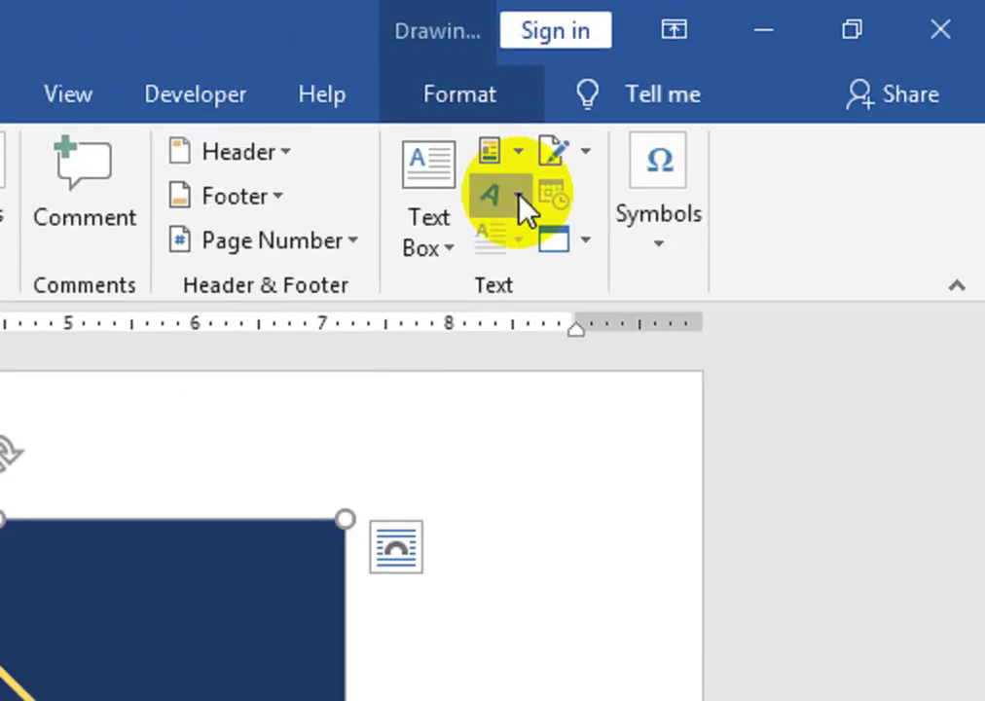
click(751, 101)
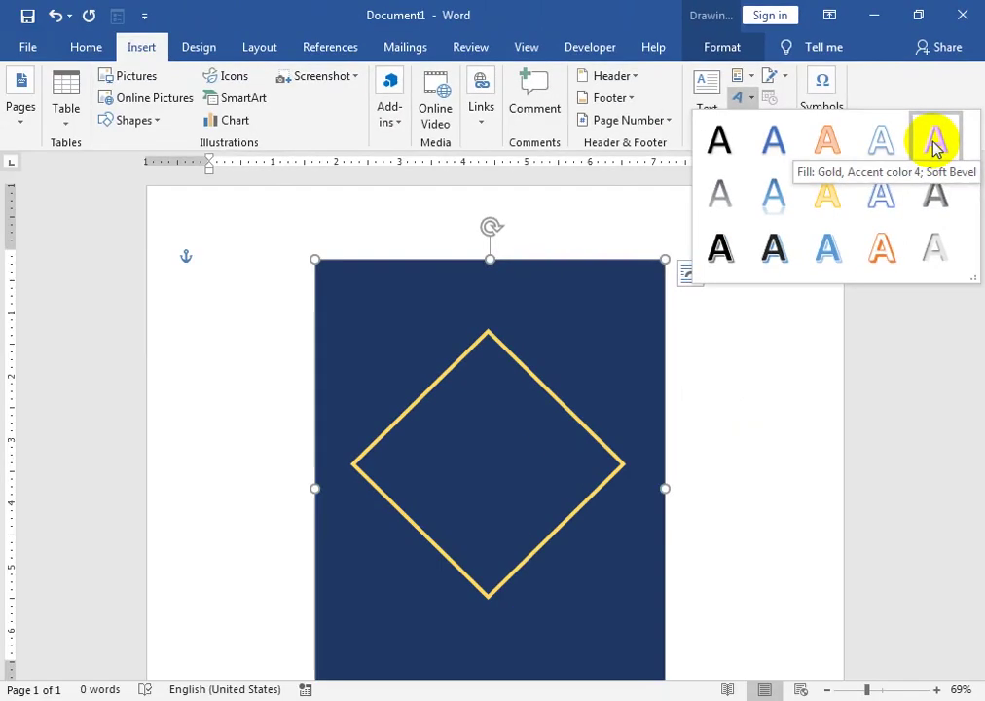
click(886, 297)
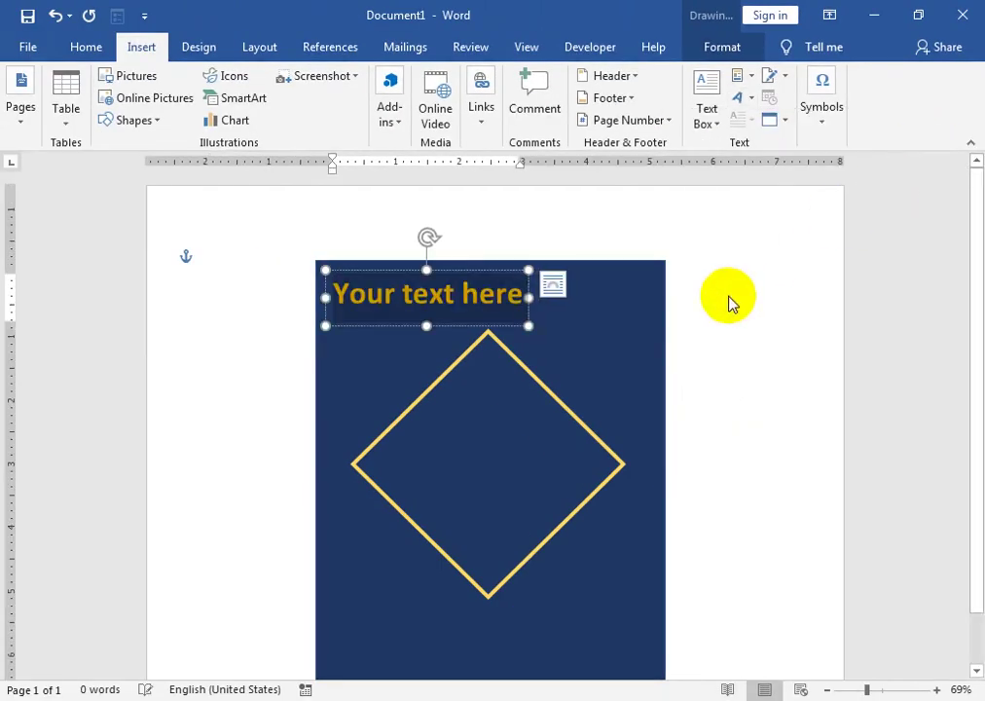
click(554, 284)
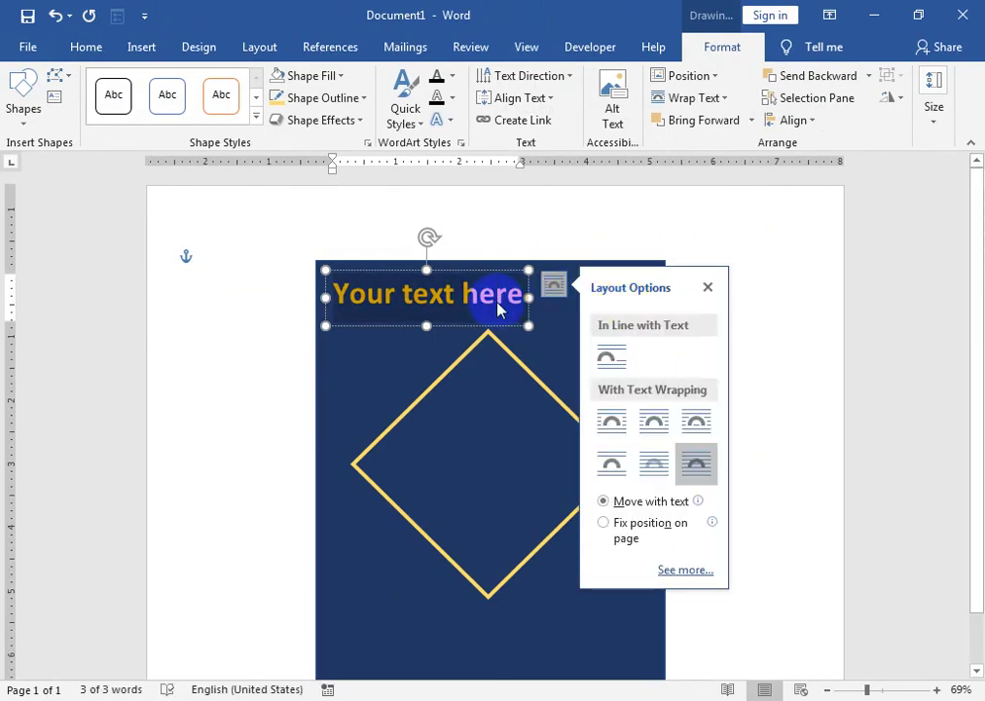
text(HA)
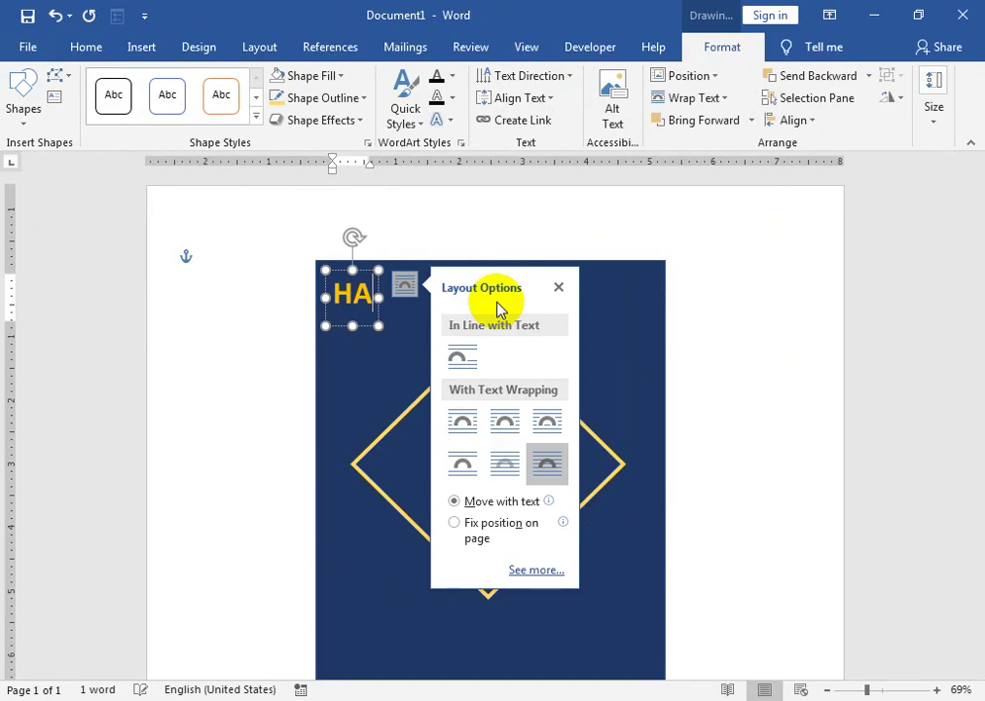
text(PPY)
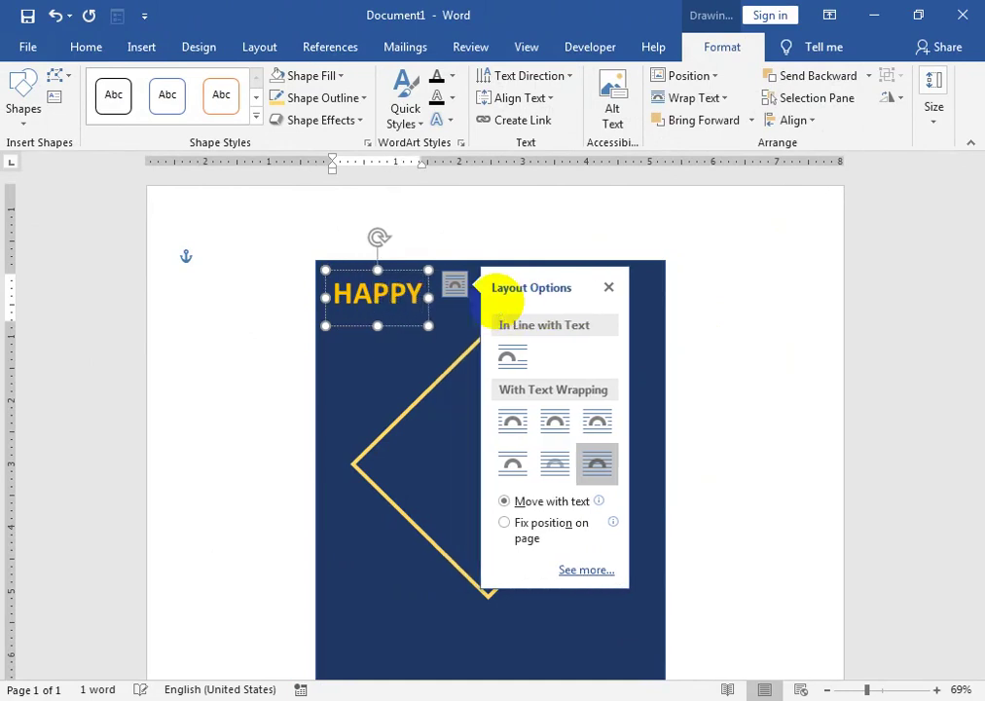
text( NE)
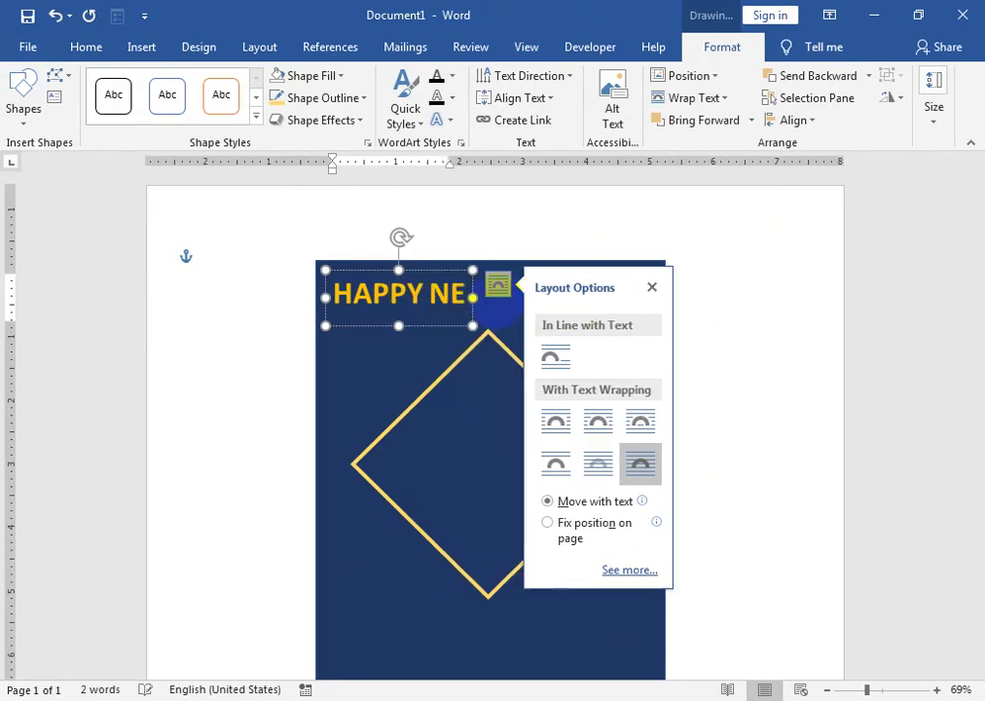
text(W YEA)
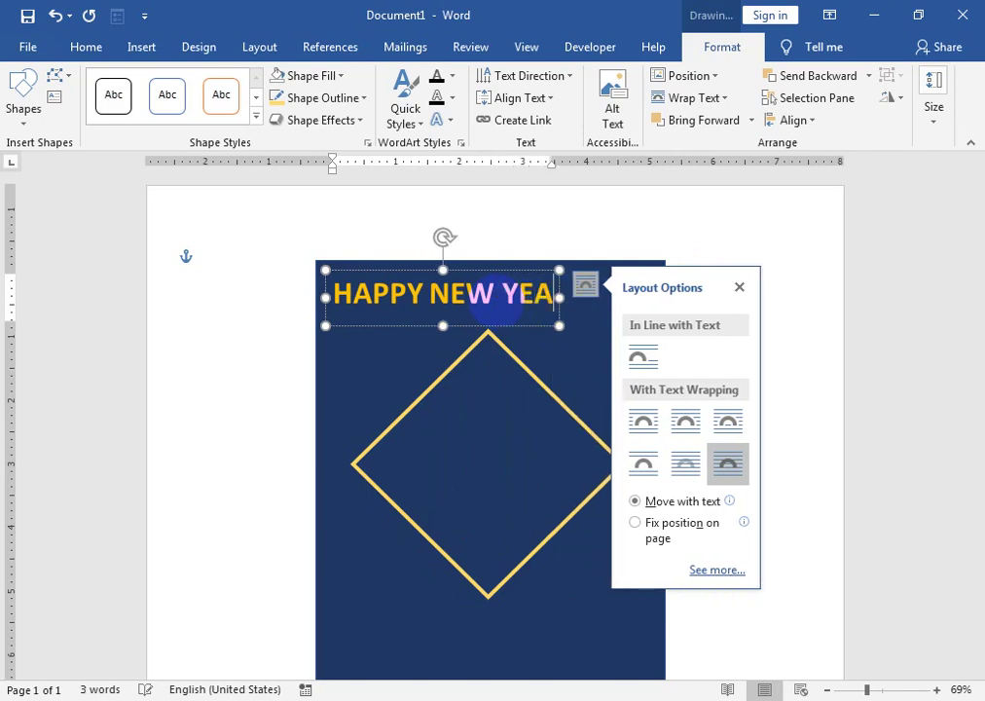
text(R)
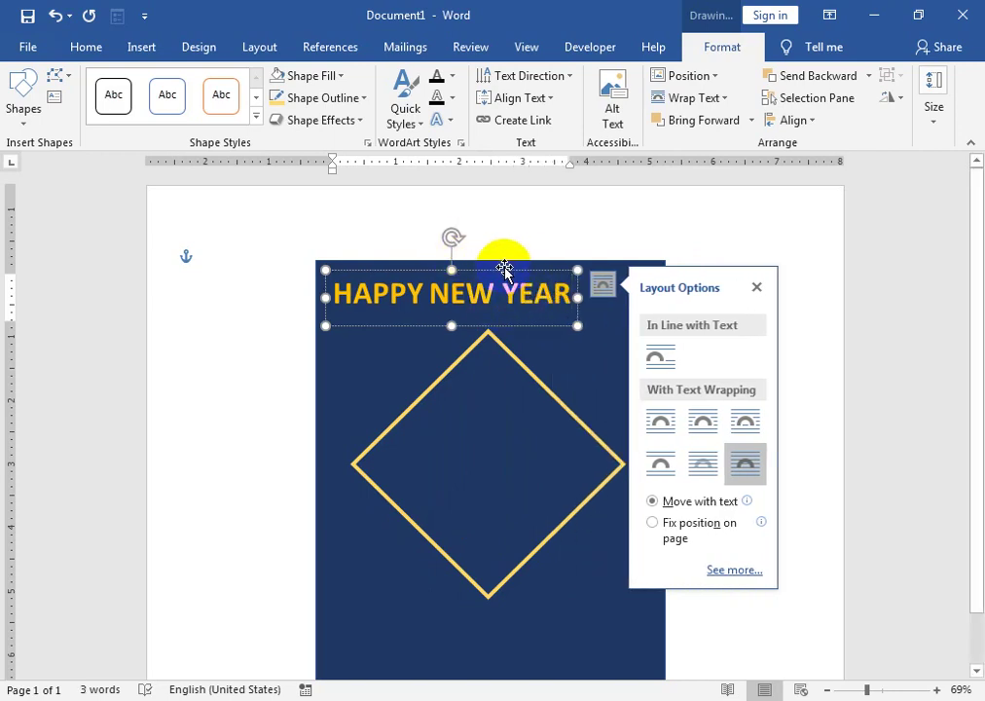
- Move the WordArt onto the diamond's lower half and duplicate it
drag(501, 265, 538, 513)
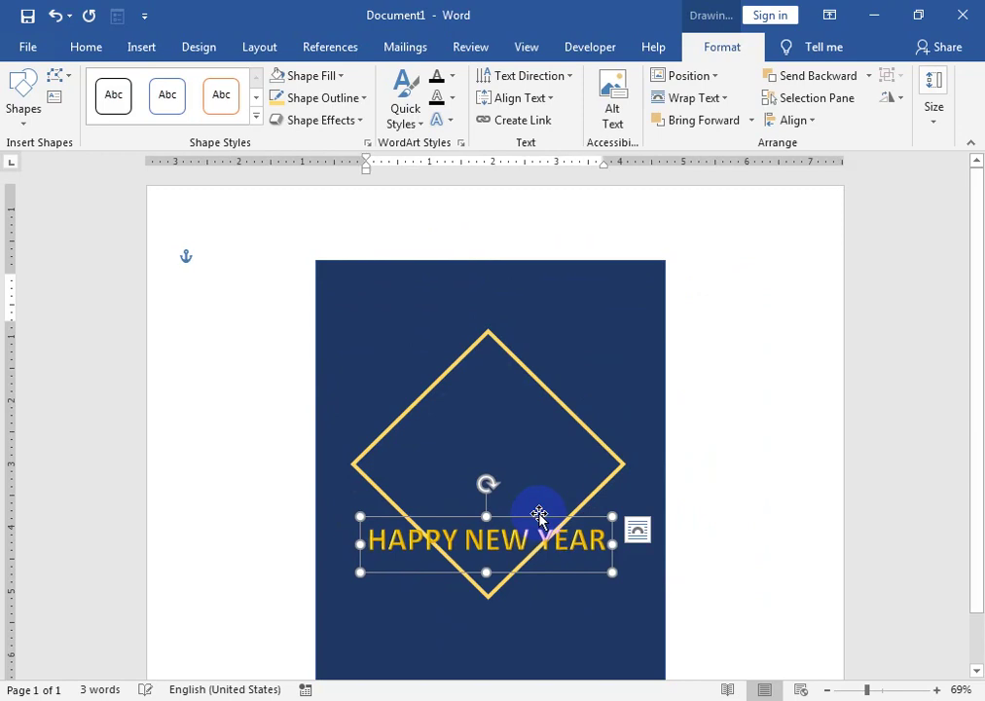
click(86, 49)
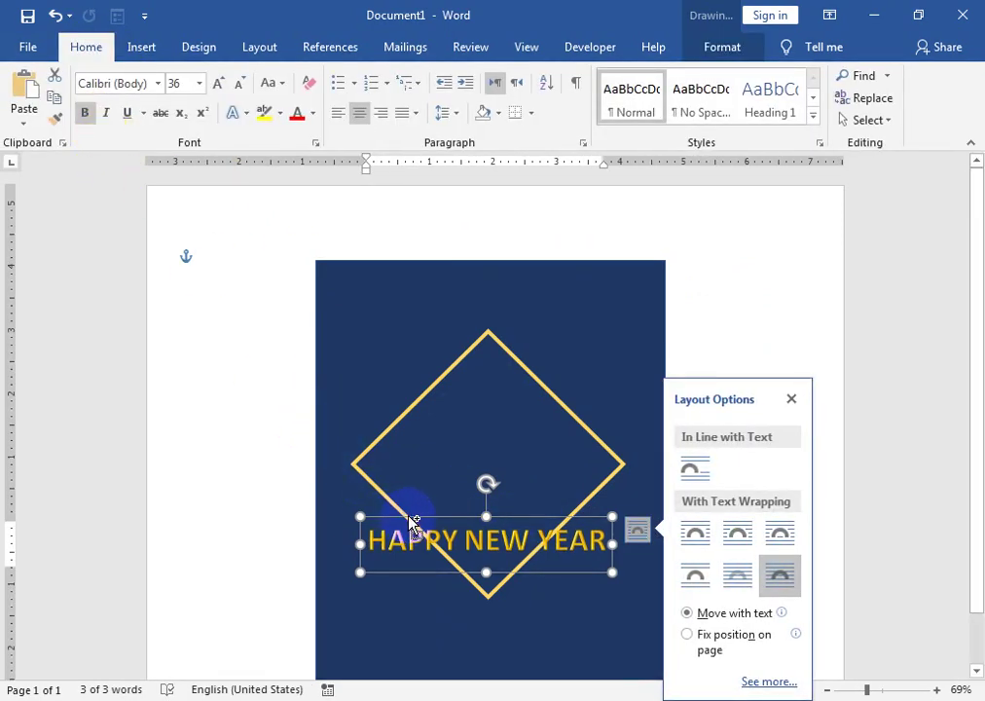
ctrl+drag(413, 522, 416, 465)
- Change the copy to 2020, grow it to 140 pt, and centre it on one line in the diamond
triple_click(441, 479)
text(2020)
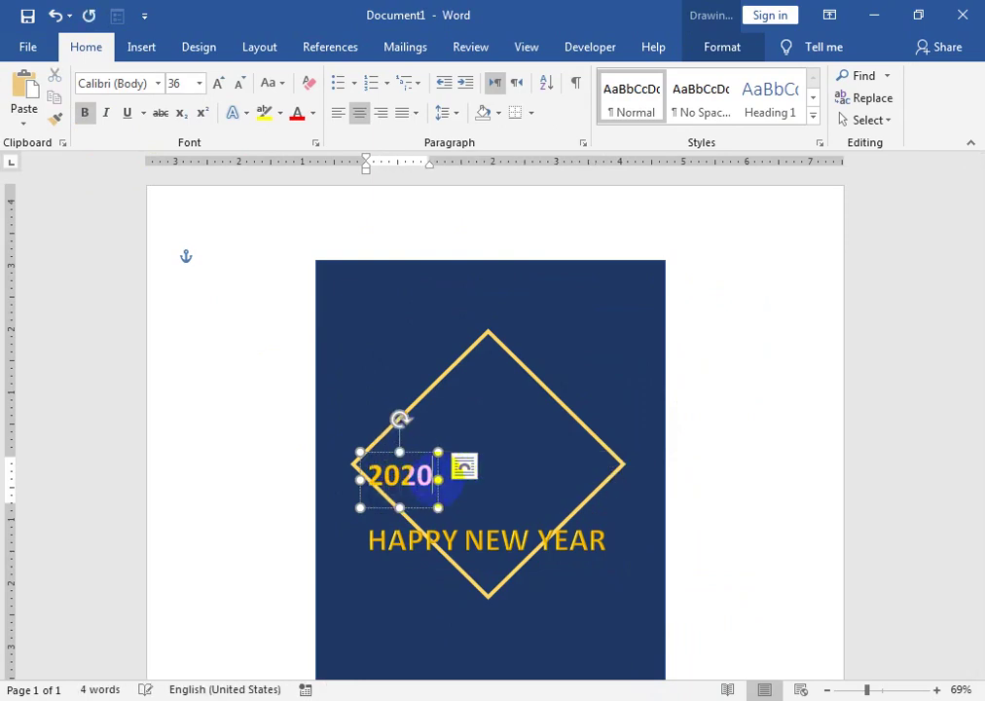
double_click(401, 475)
drag(457, 441, 561, 389)
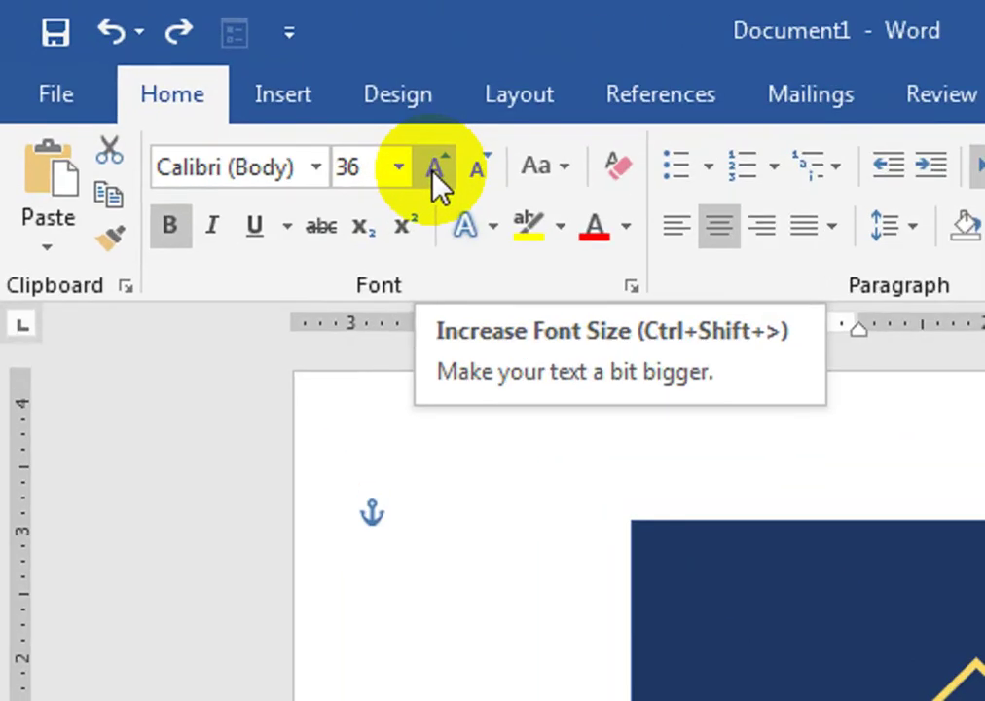
click(220, 86)
click(219, 86)
click(220, 86)
click(219, 86)
click(219, 86)
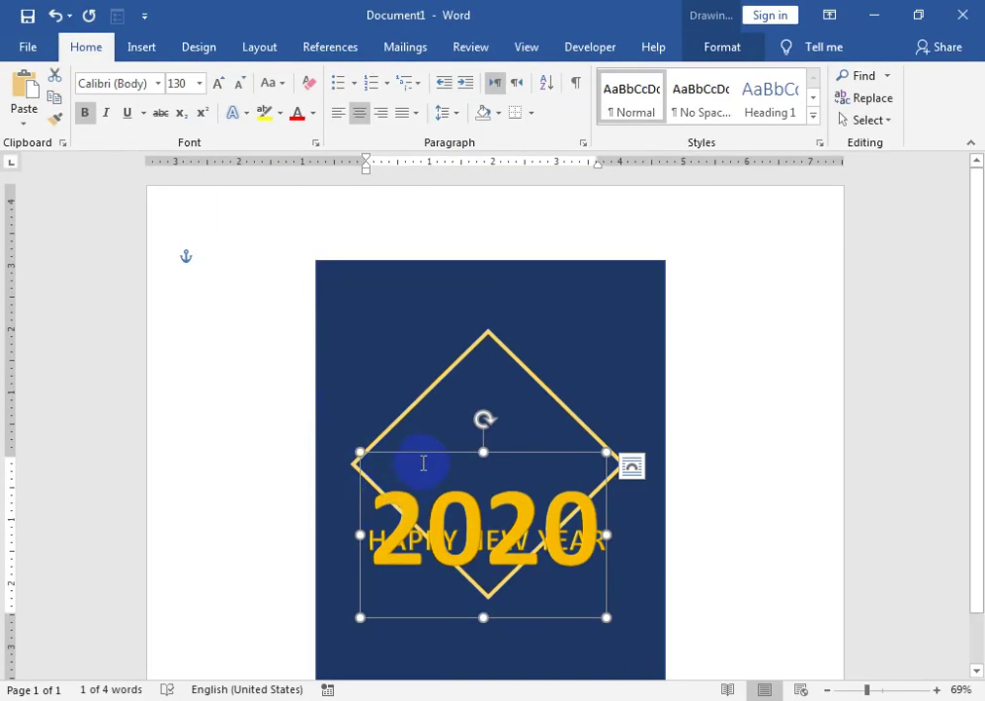
drag(431, 425, 434, 388)
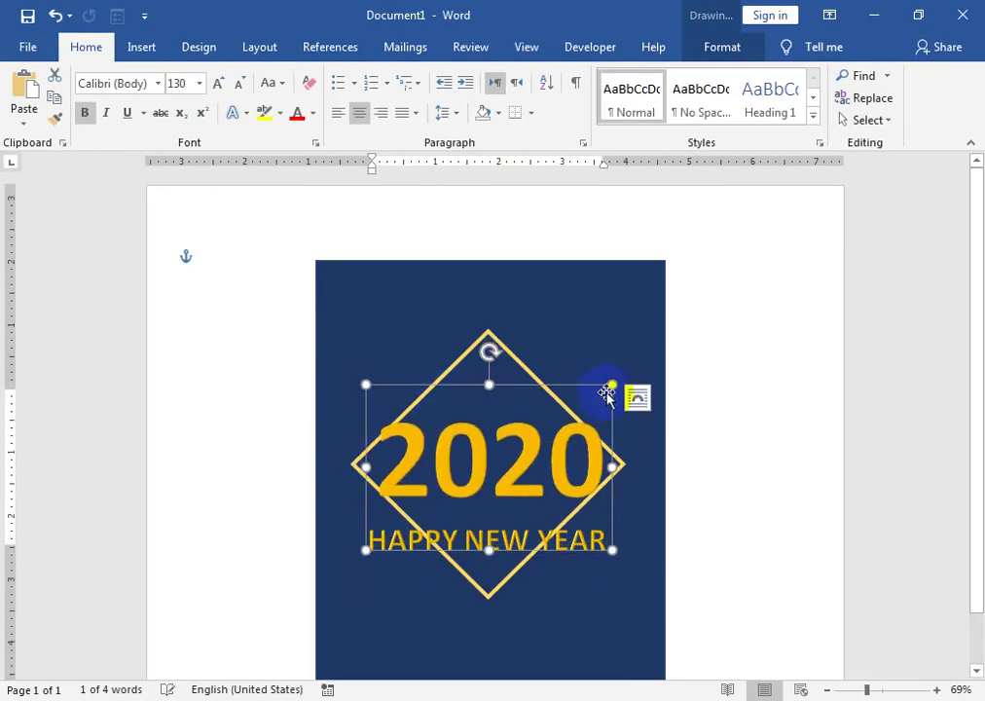
drag(613, 383, 626, 370)
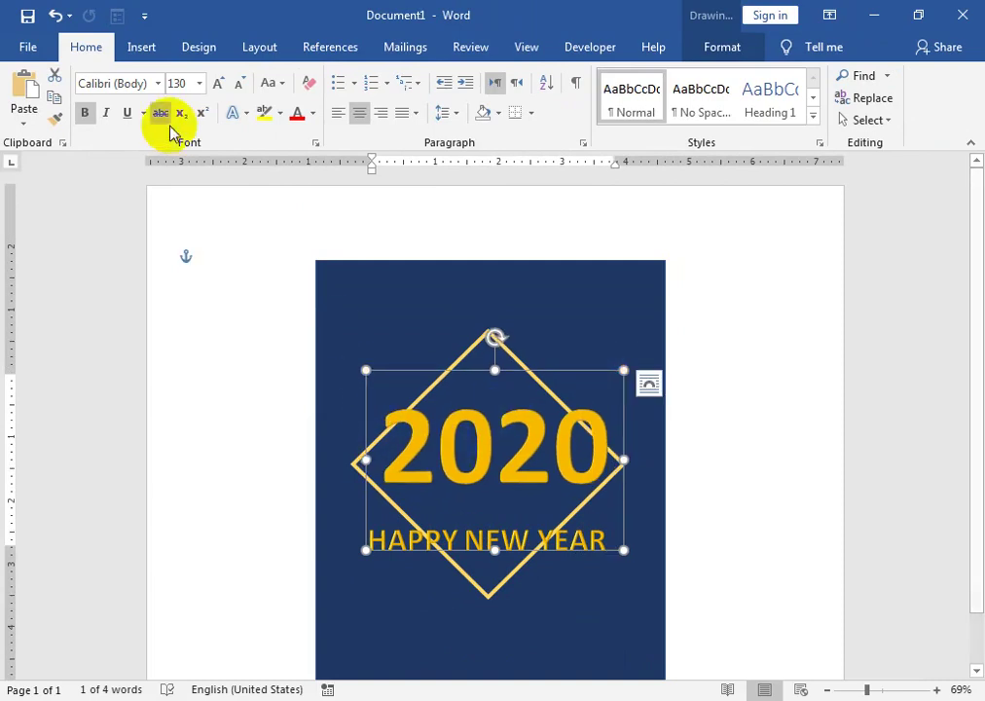
click(218, 85)
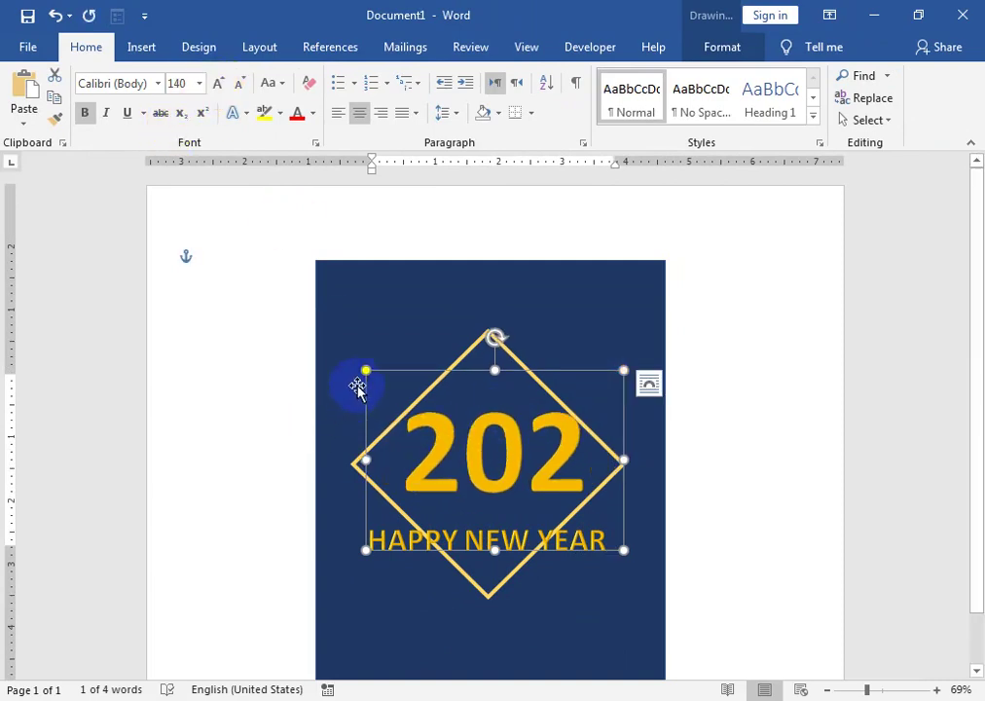
drag(366, 371, 341, 352)
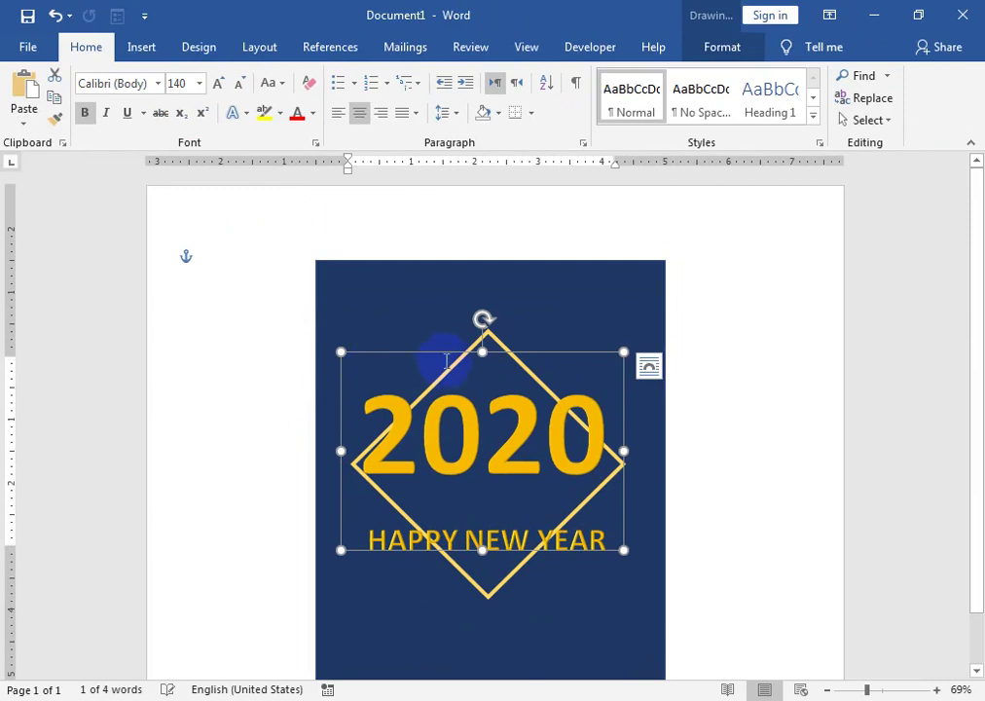
- Set 2020 in the Impact font and nudge it slightly lower in the diamond
click(158, 84)
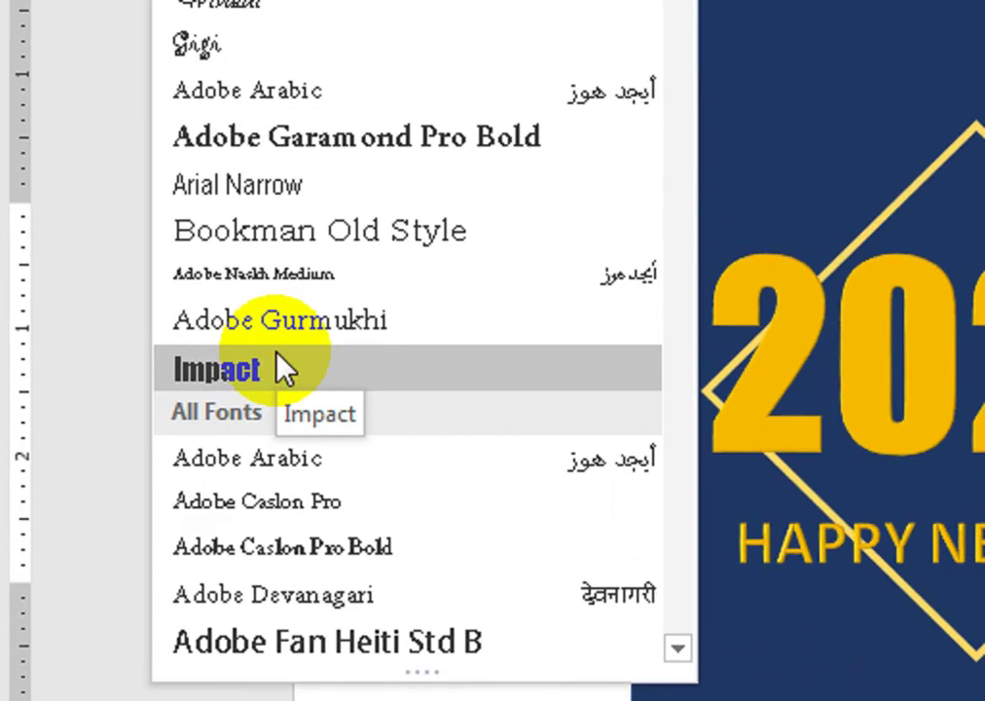
click(286, 368)
click(340, 409)
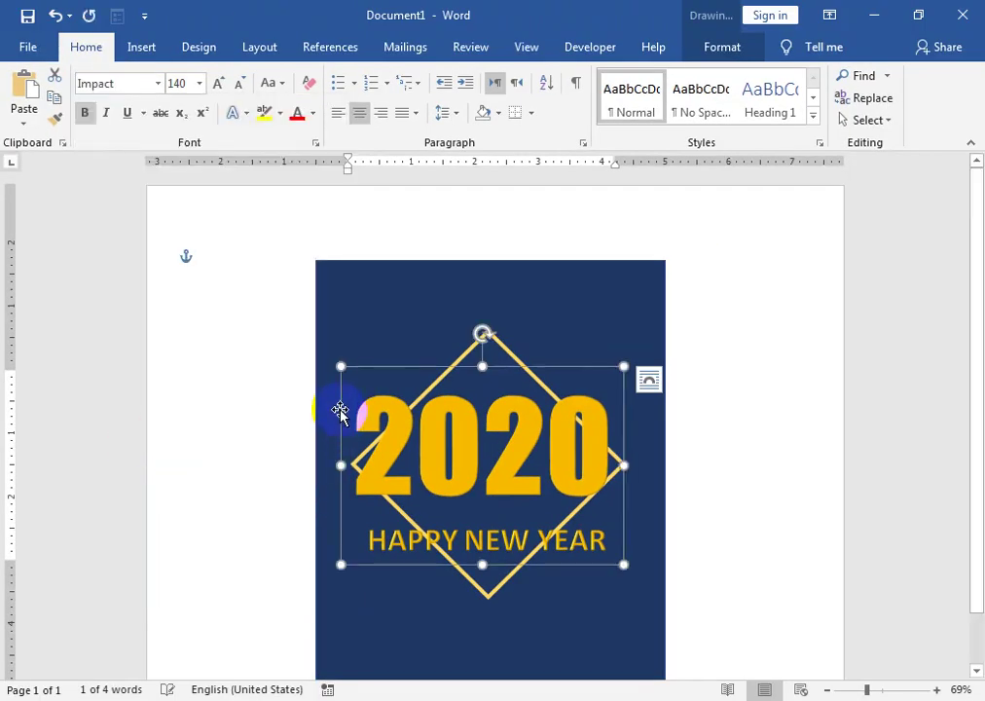
drag(391, 374, 391, 382)
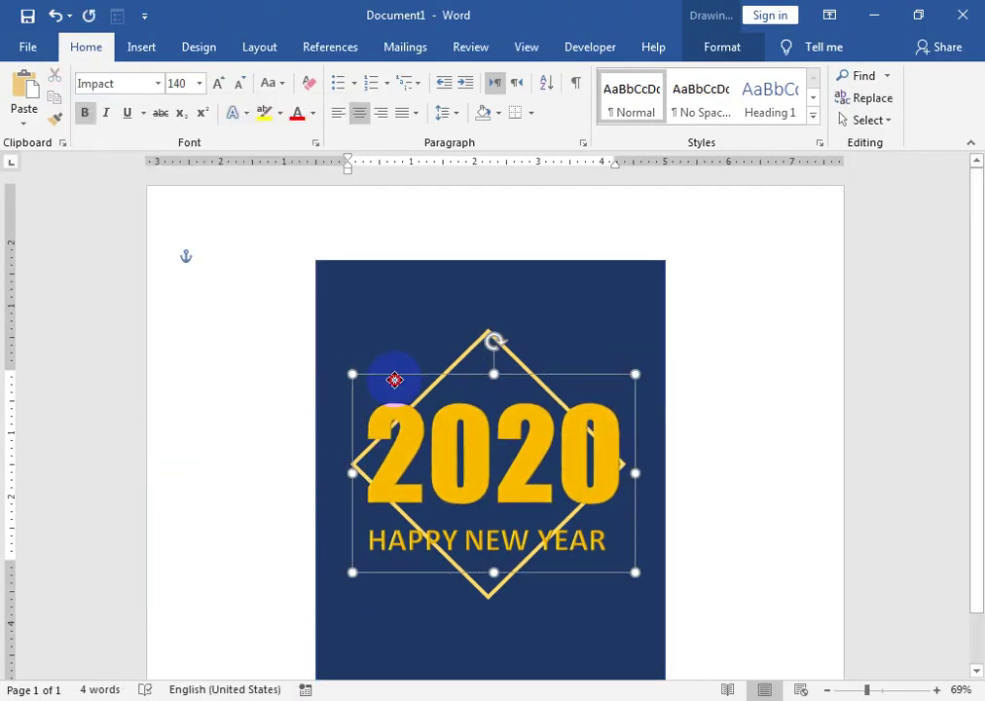
click(475, 478)
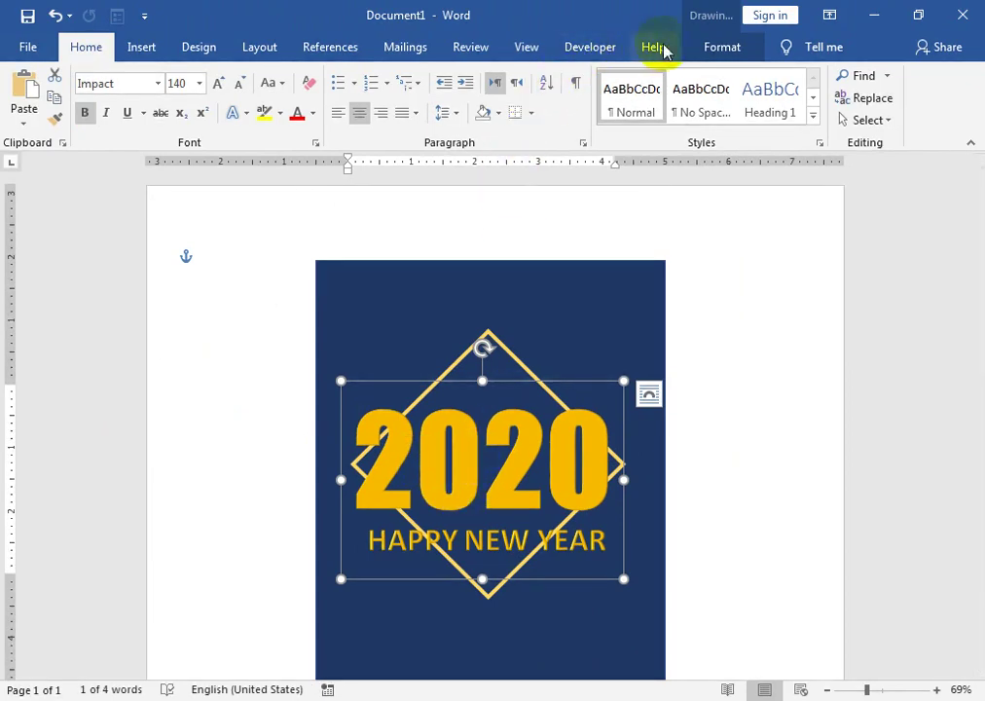
click(703, 44)
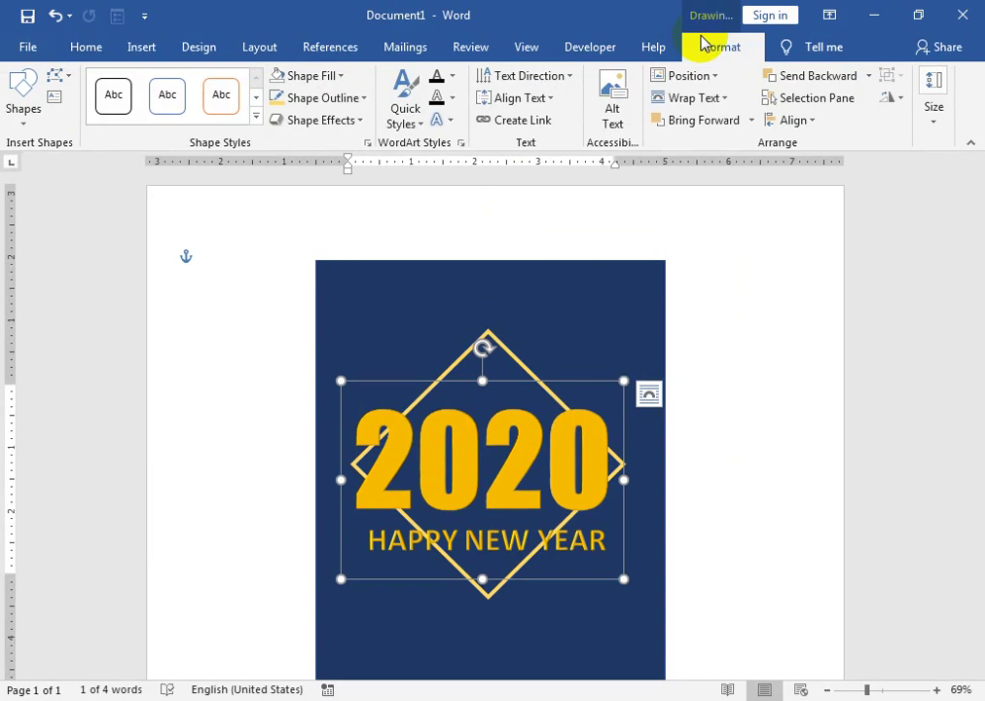
- Apply the yellow gradient WordArt Quick Style to 2020 and shift it slightly right
click(407, 115)
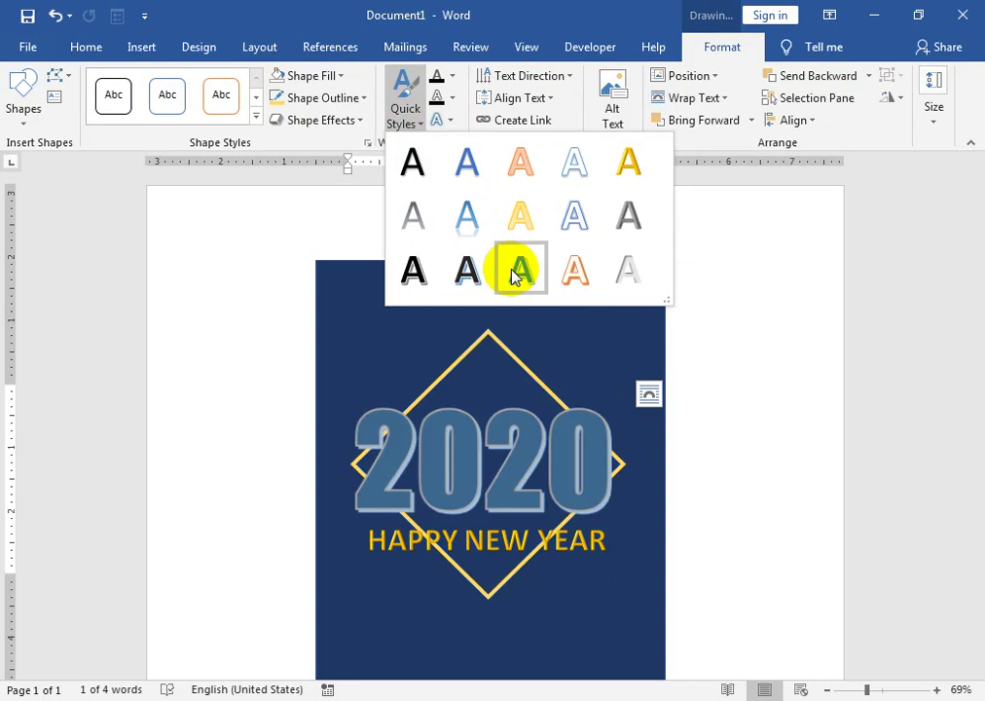
click(519, 224)
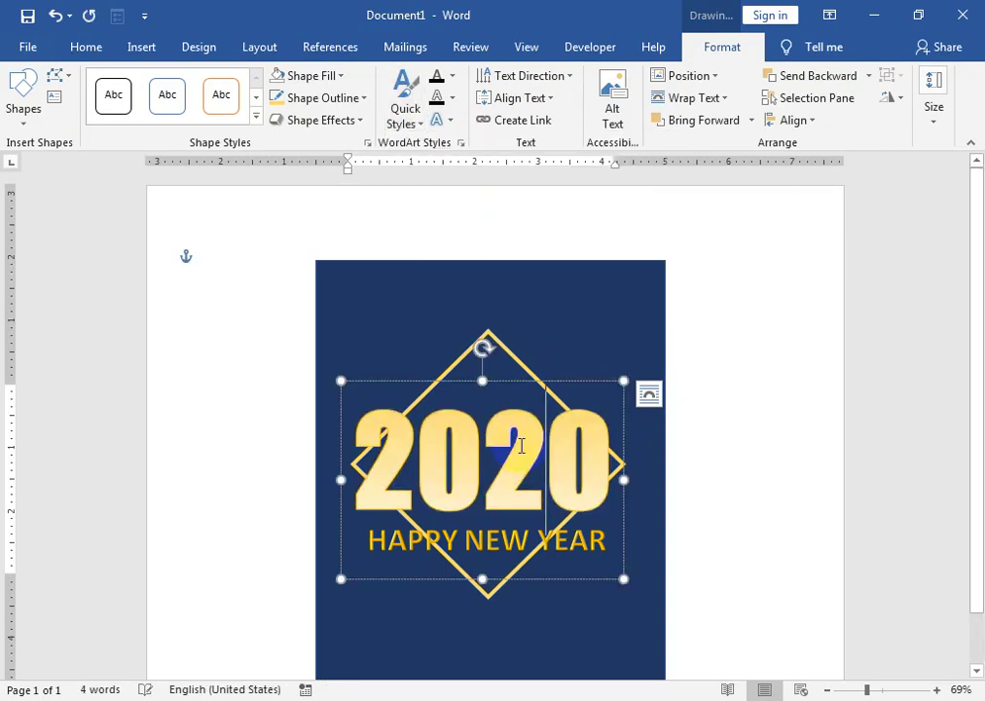
mouse_move(503, 385)
mouse_down()
mouse_move(513, 382)
mouse_move(504, 383)
mouse_up()
double_click(534, 462)
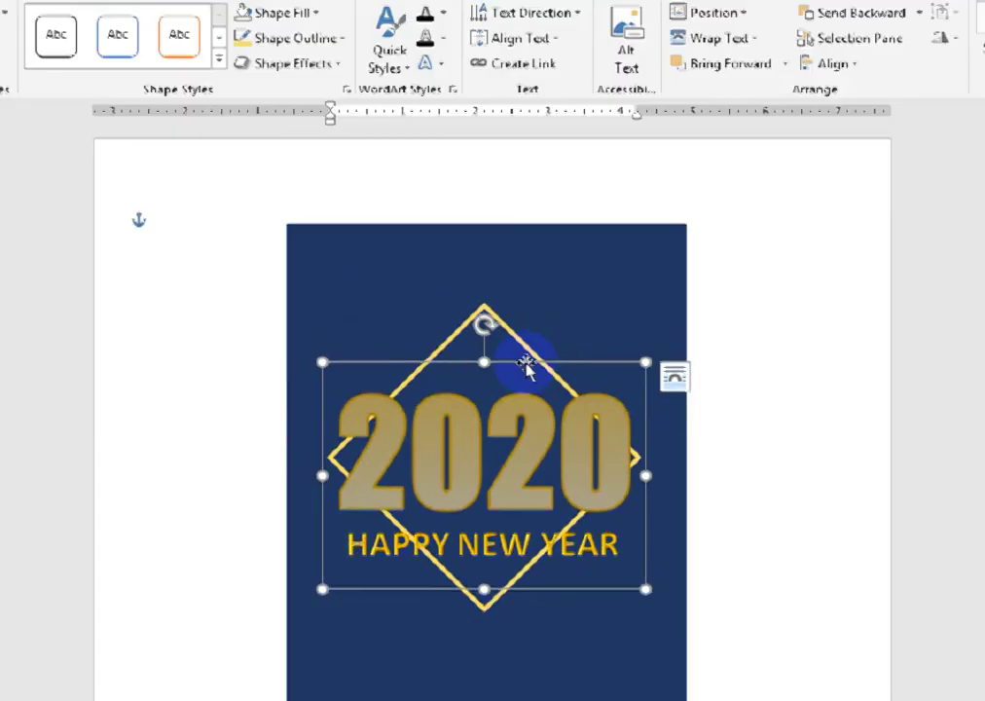
- Cut the 2020 WordArt and paste it back as a picture
right_click(528, 389)
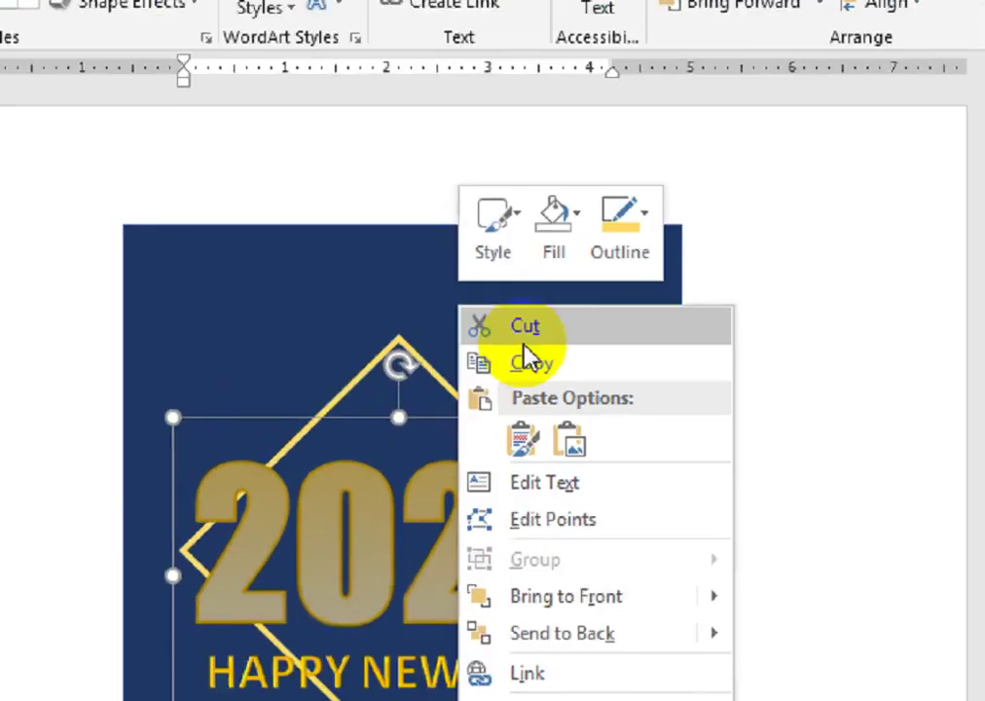
click(565, 323)
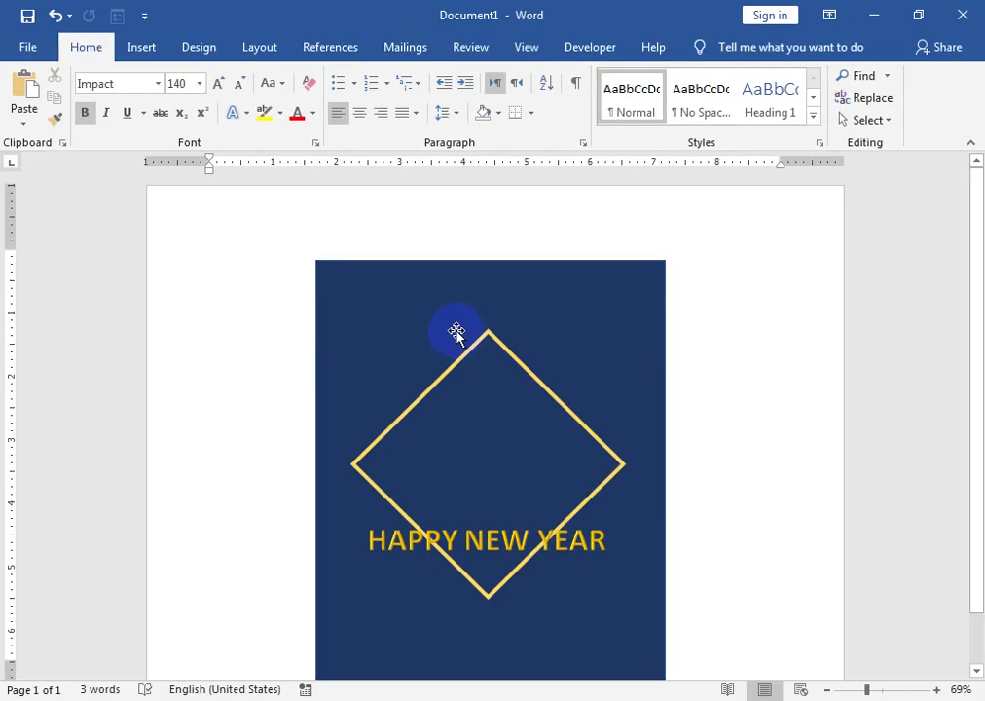
key(ctrl+v)
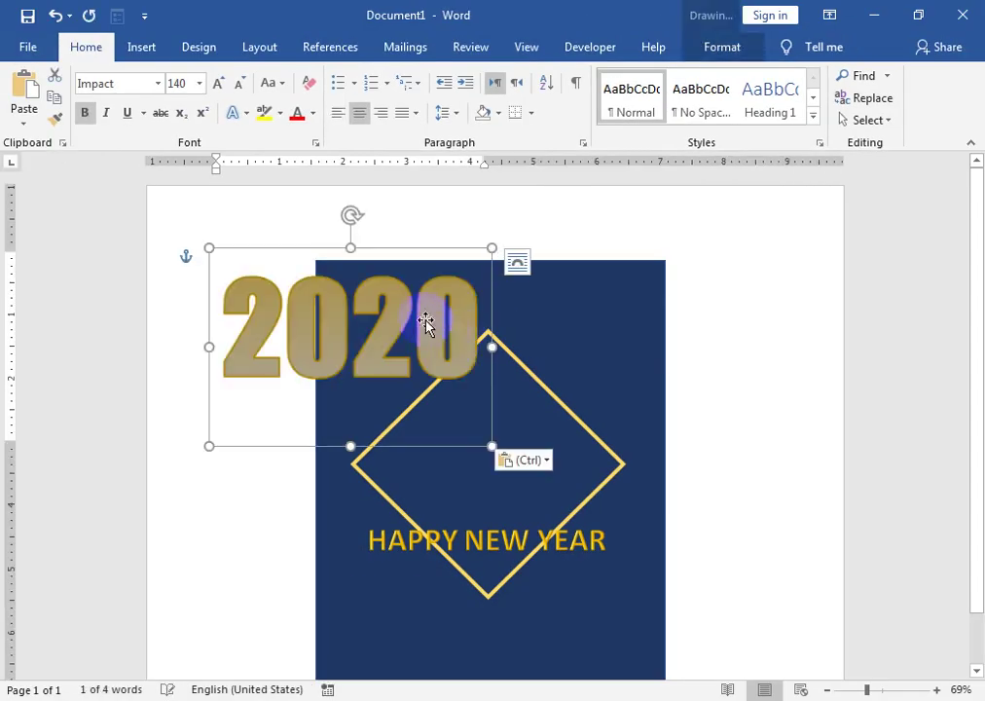
drag(436, 263, 538, 344)
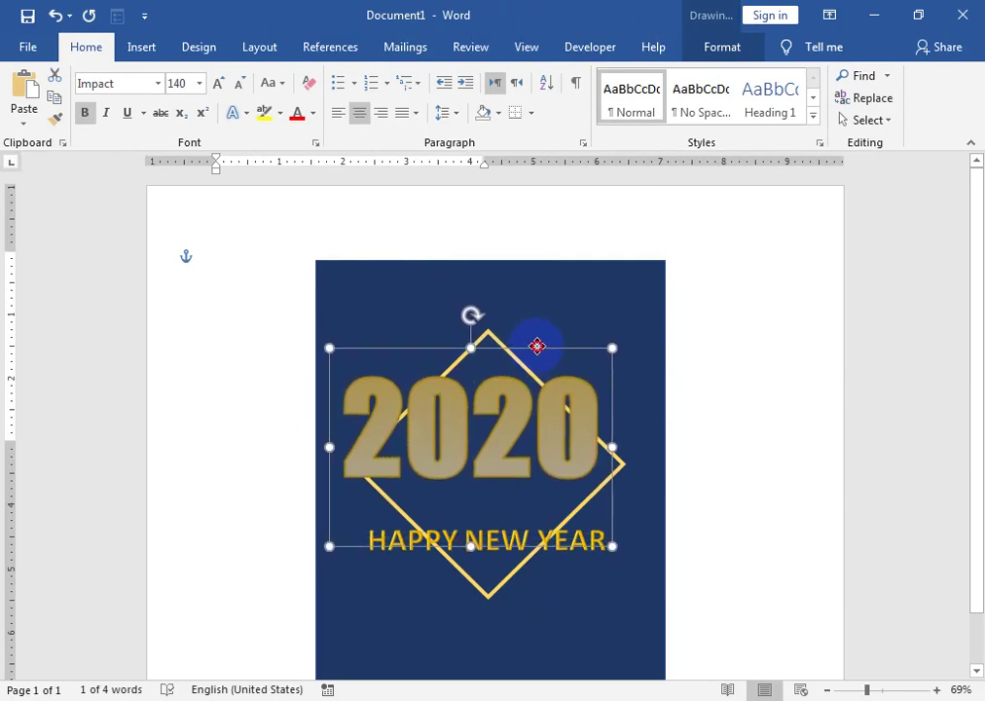
key(ctrl+z)
click(398, 297)
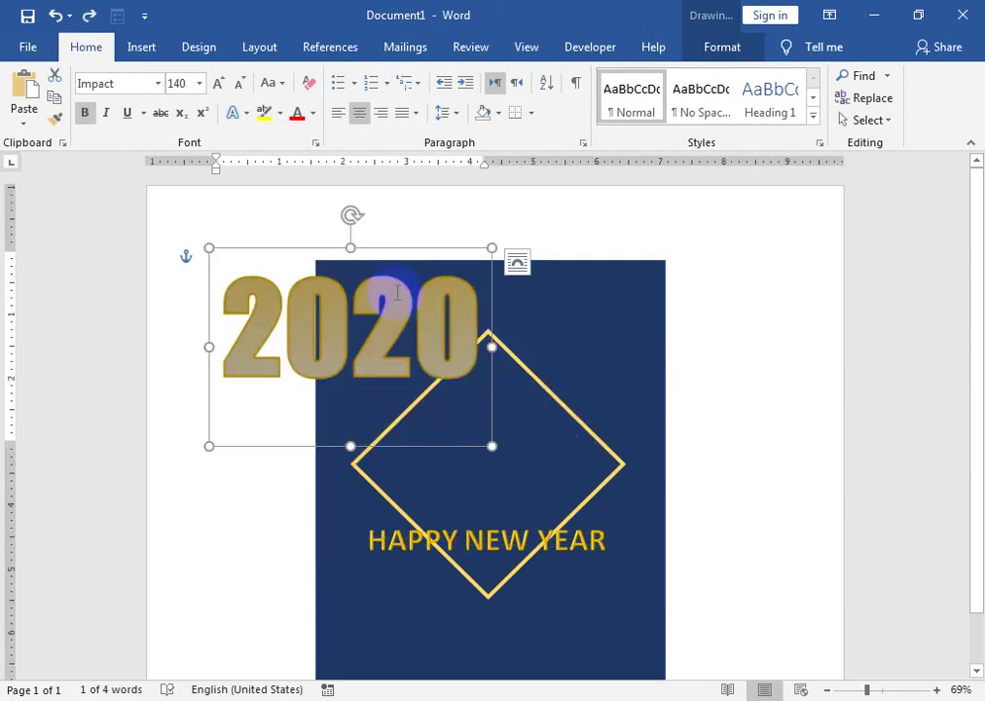
key(ctrl+x)
right_click(292, 324)
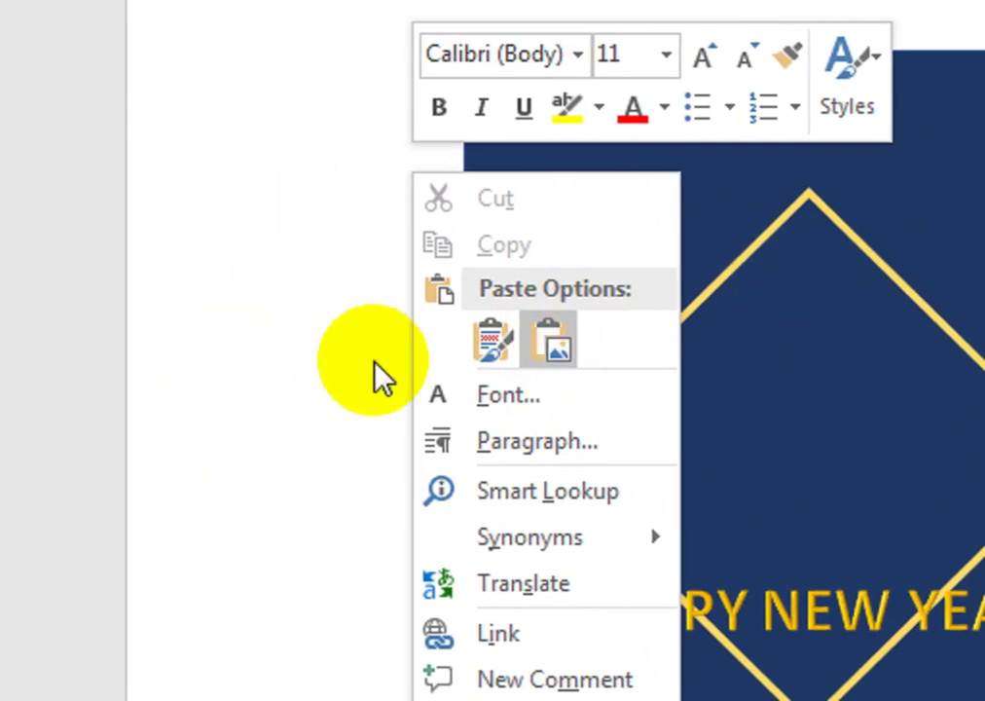
click(373, 309)
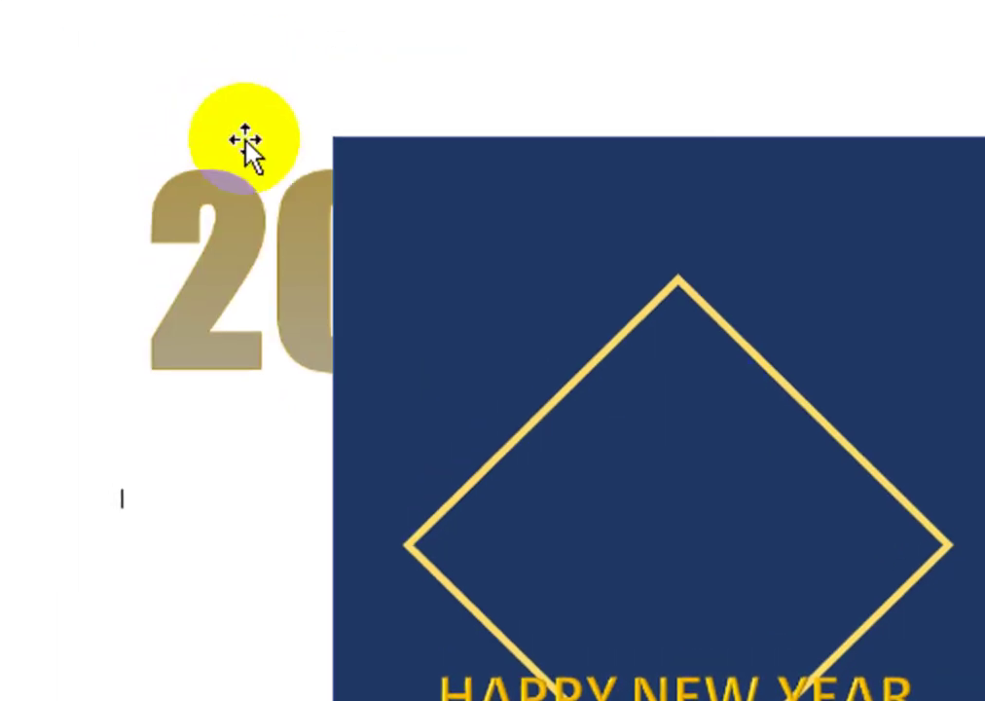
- Set the 2020 picture to In Front of Text and move it over the diamond
click(228, 142)
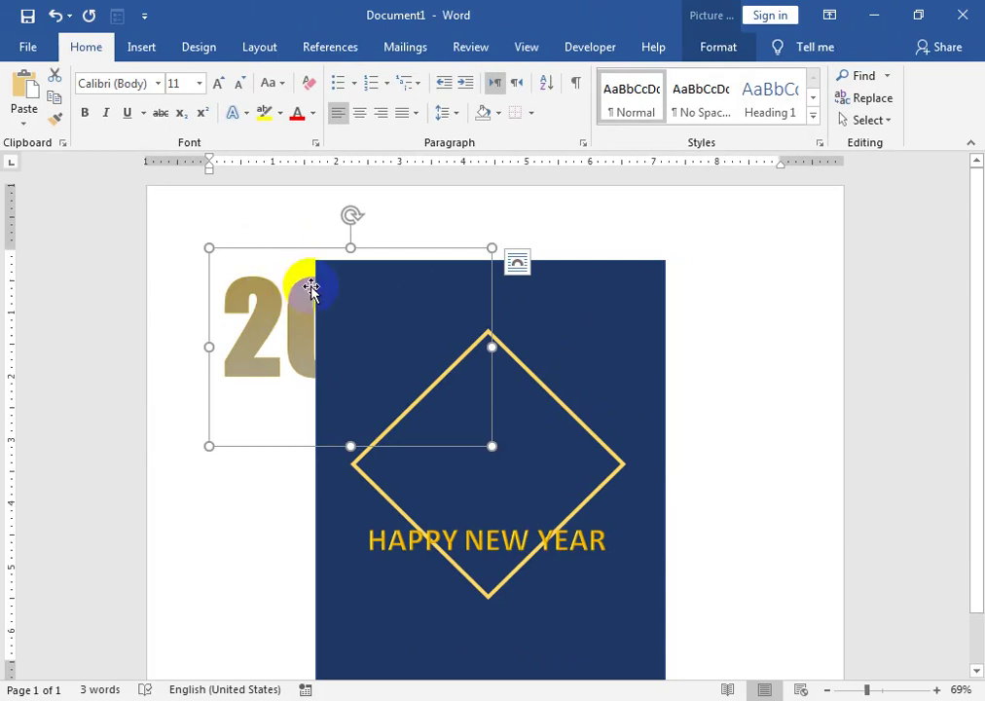
click(737, 51)
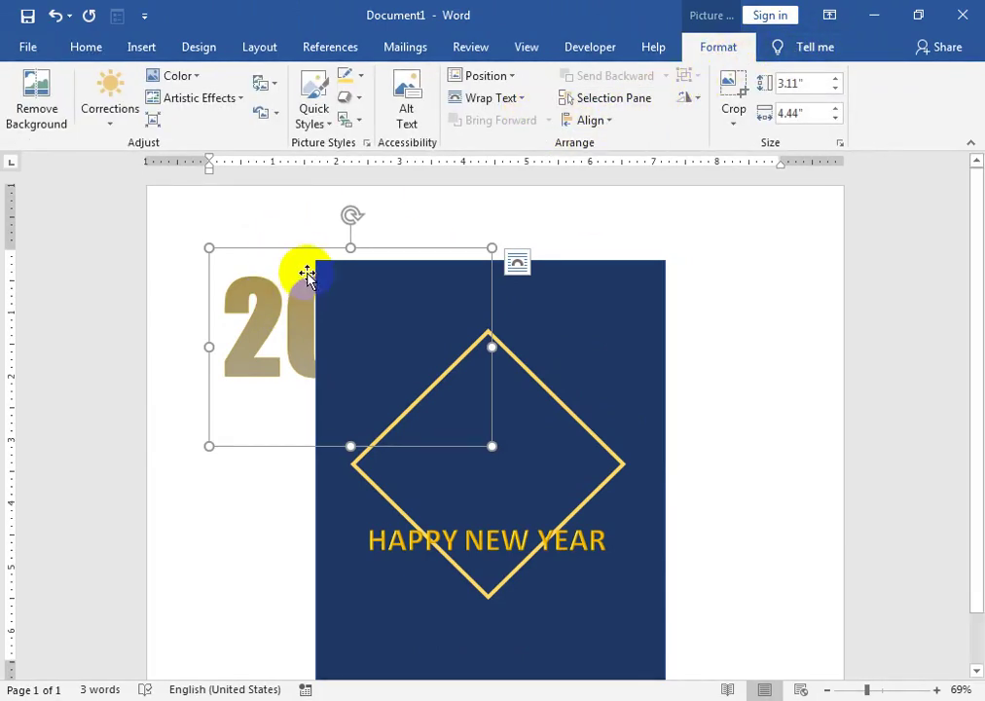
click(502, 98)
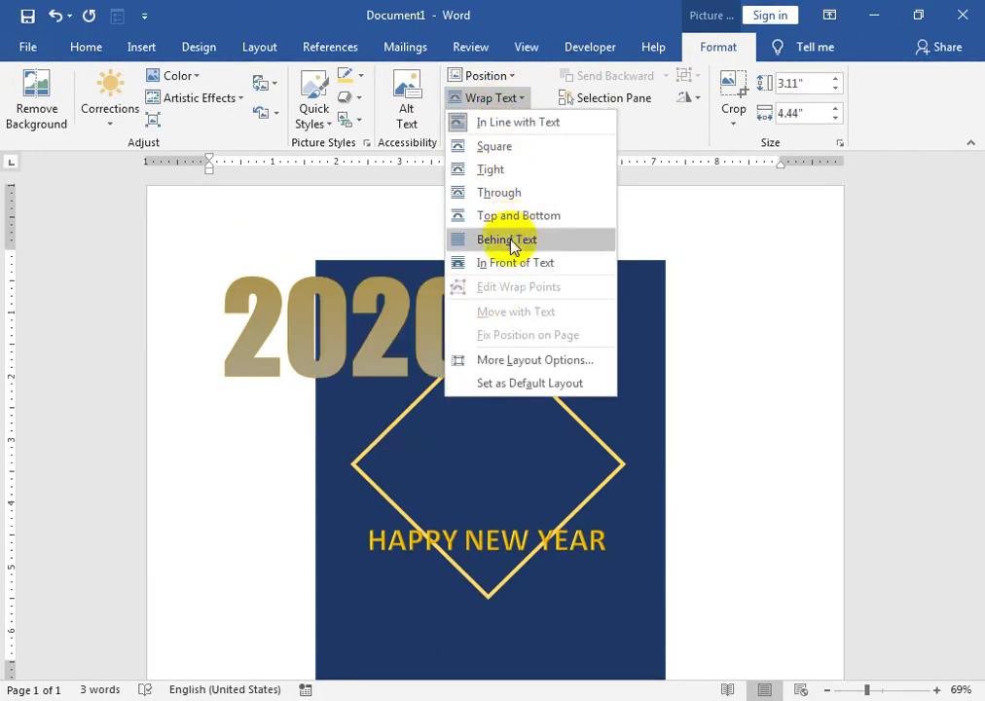
click(514, 264)
mouse_move(439, 298)
mouse_down()
mouse_move(580, 429)
mouse_move(573, 426)
mouse_up()
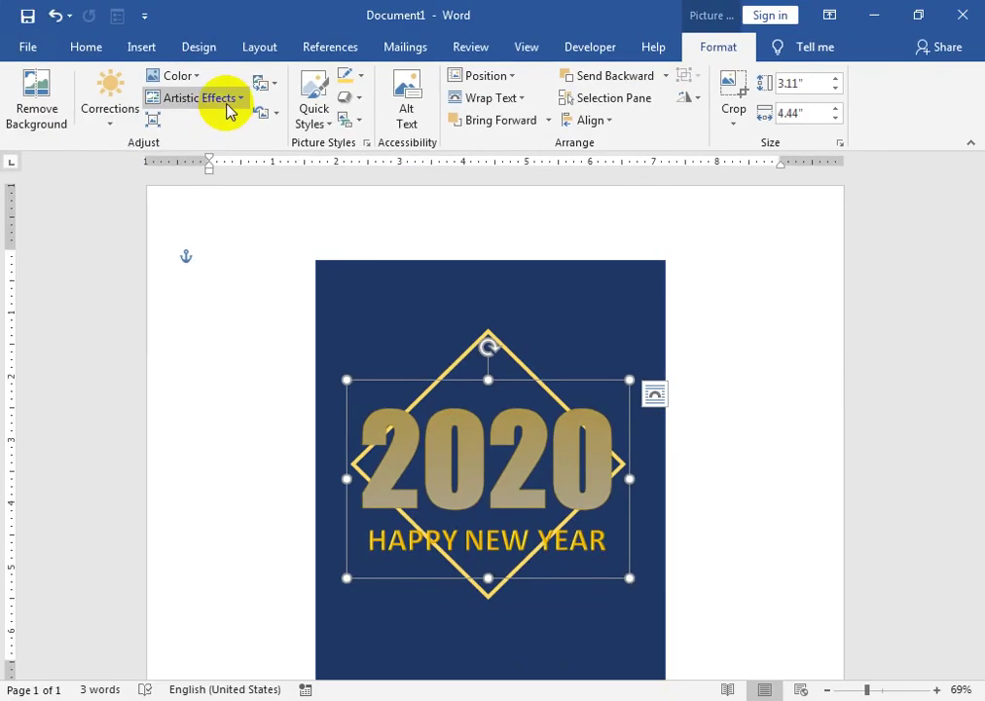
- Apply a textured artistic effect to the 2020 picture and nudge it slightly down
click(224, 99)
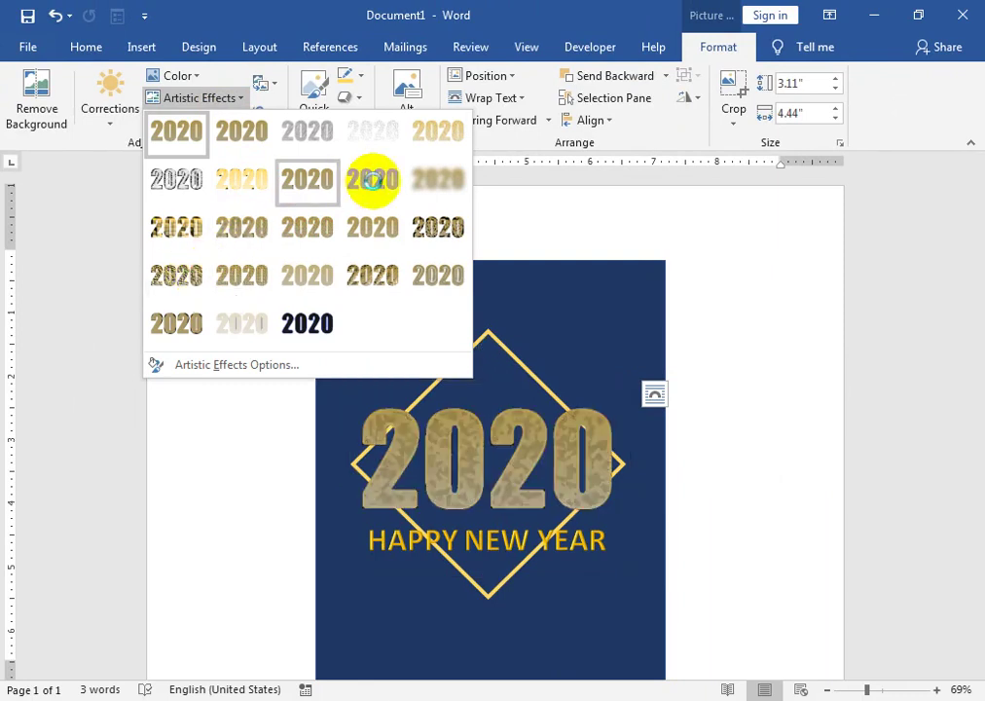
click(439, 153)
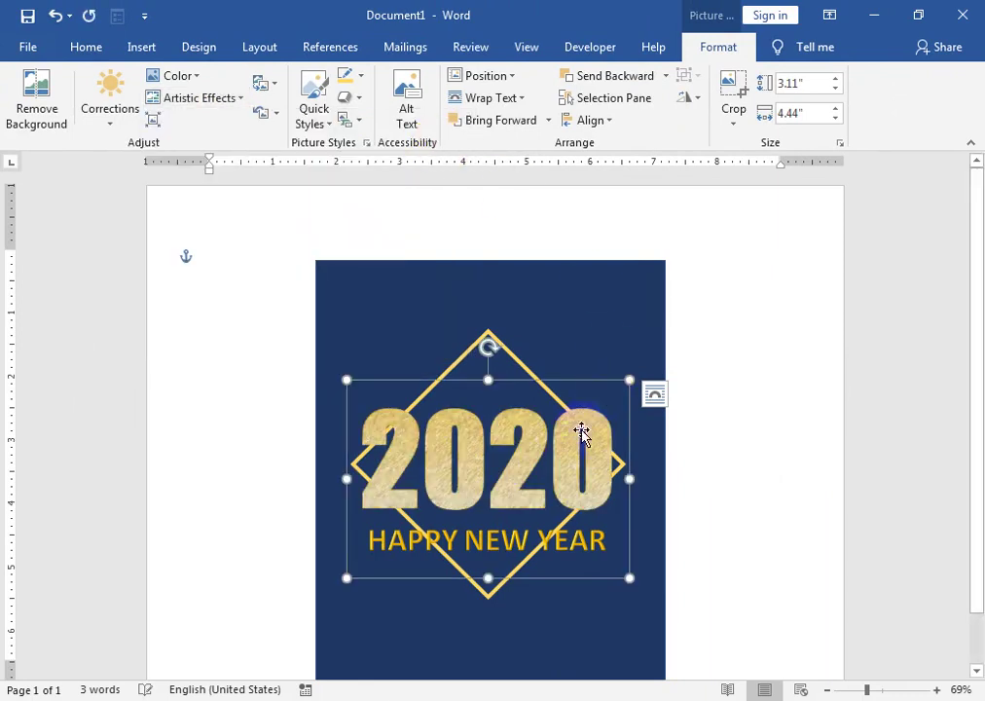
drag(509, 387, 510, 390)
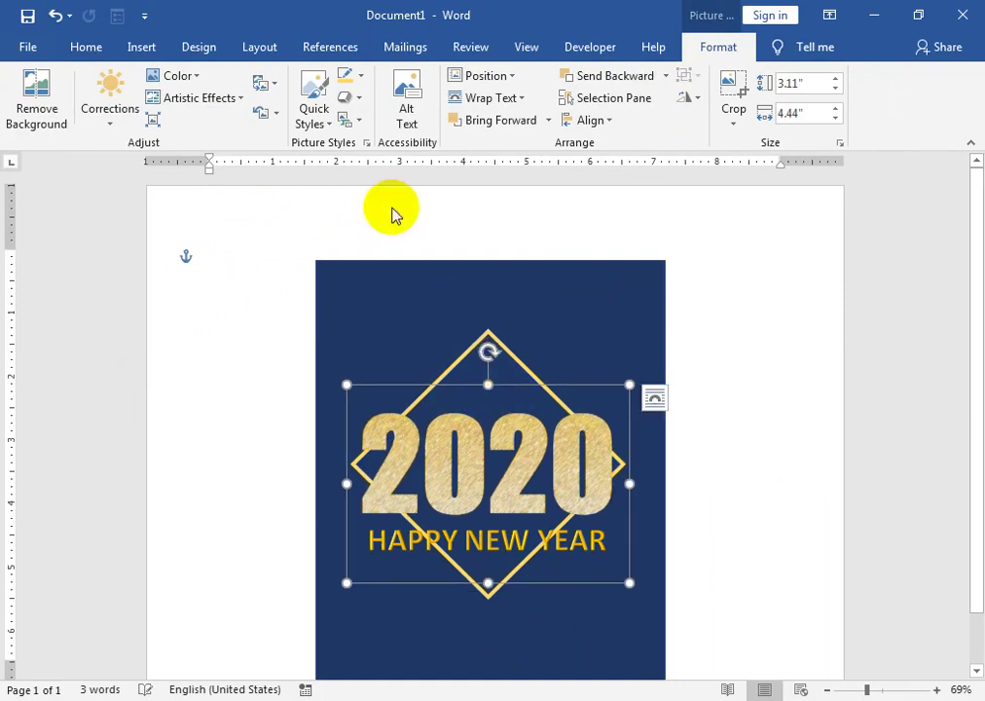
click(144, 47)
- Draw a small sun shape at the card's upper left
click(136, 121)
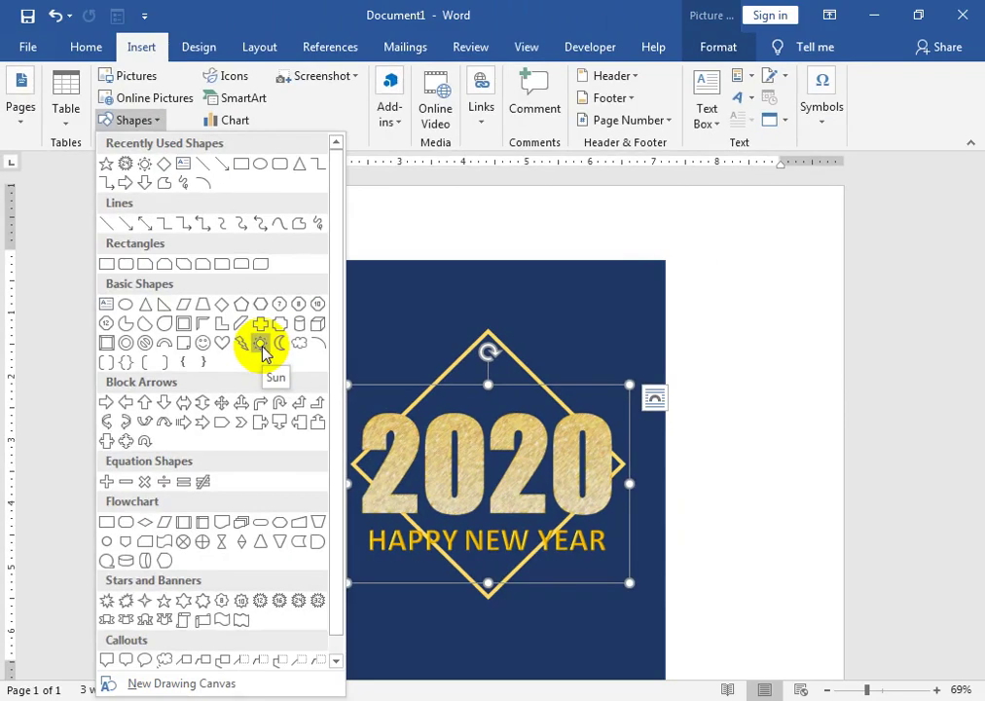
click(262, 340)
mouse_move(362, 314)
mouse_down()
mouse_move(396, 358)
mouse_move(429, 374)
mouse_up()
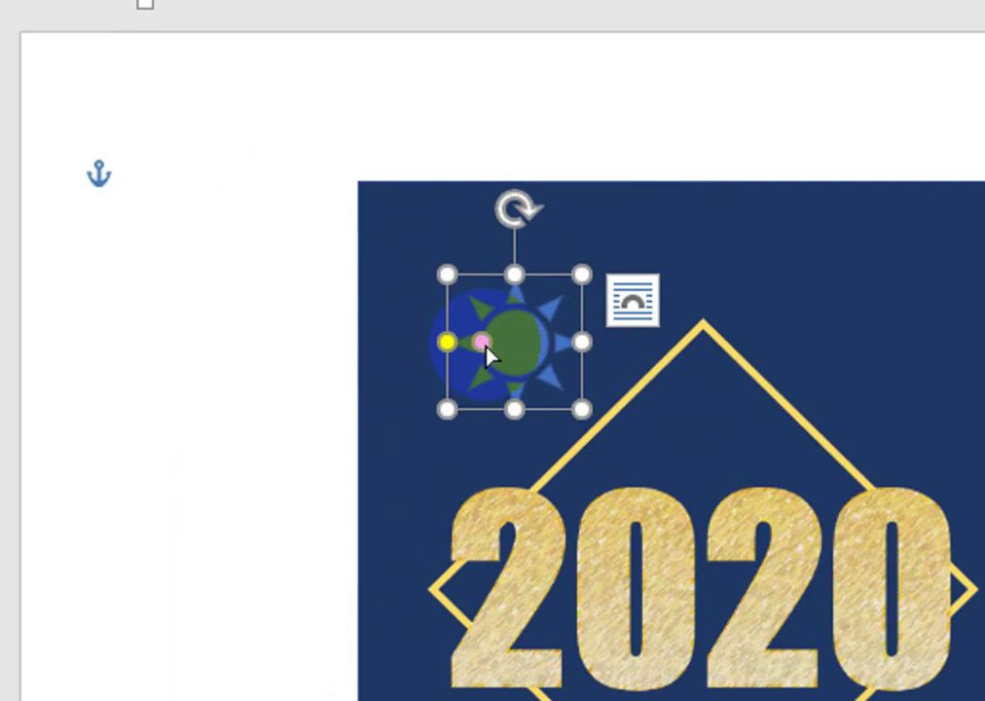
click(516, 353)
click(525, 358)
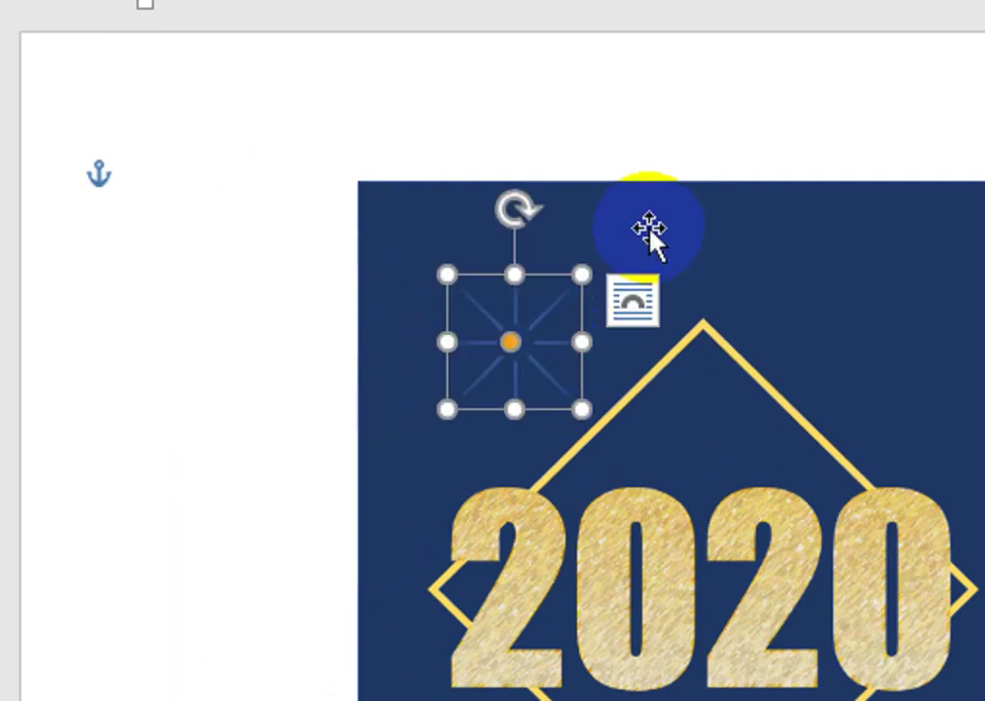
- Remove the sun's fill and give it a white outline
click(328, 76)
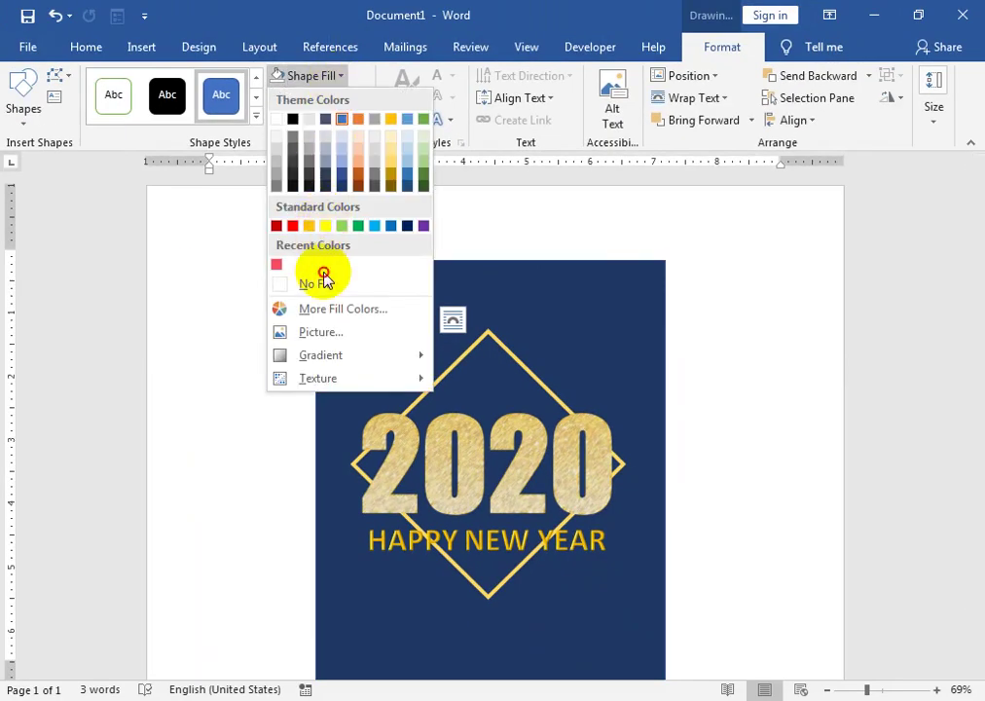
click(324, 282)
click(328, 99)
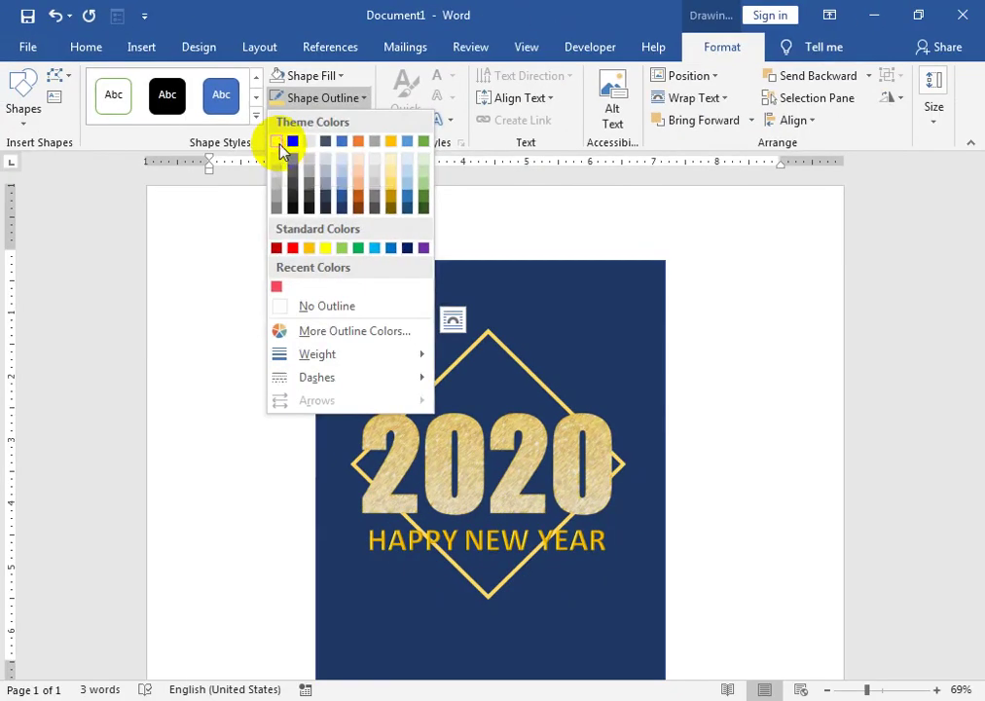
click(275, 143)
click(395, 331)
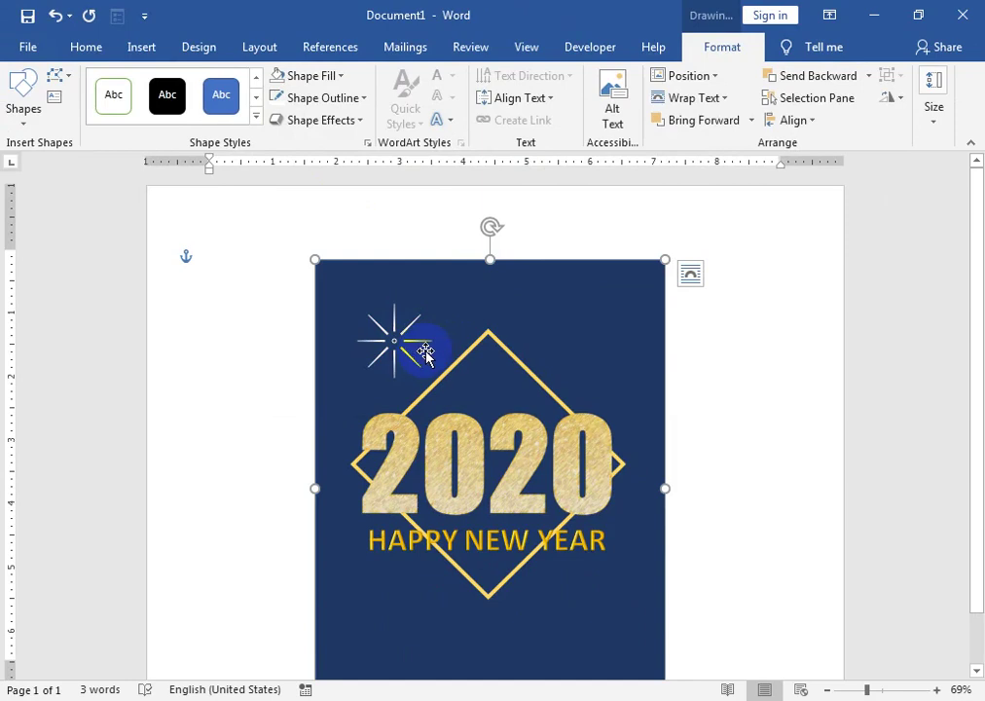
- Cancel the stray move, then copy the white starburst to the upper right, lower left and lower right
drag(403, 348, 601, 358)
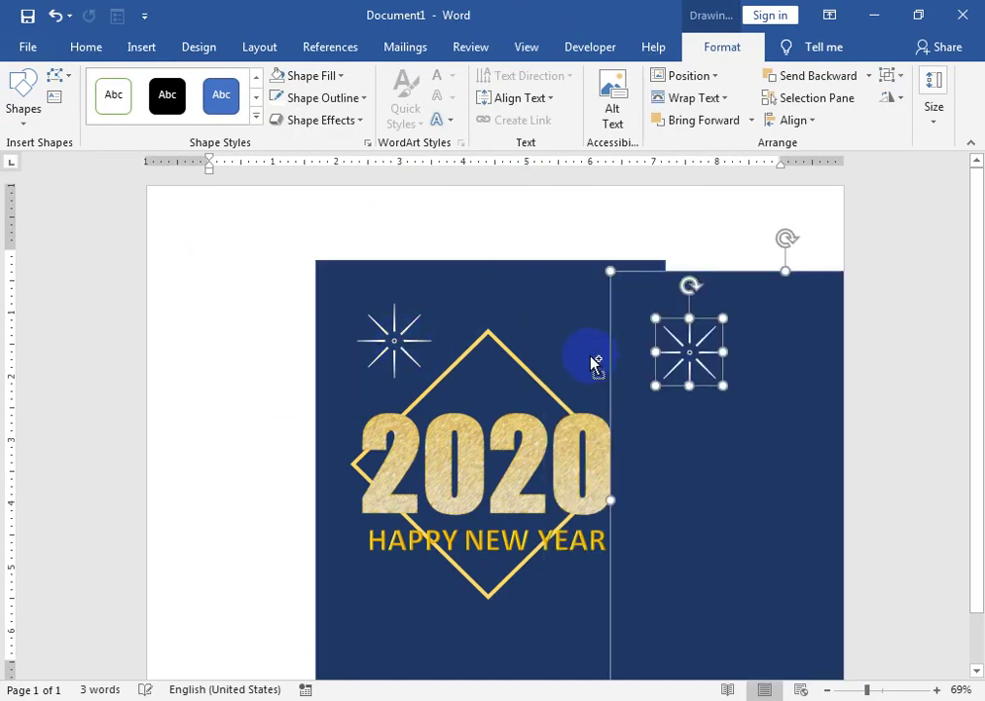
key(Escape)
click(376, 220)
click(397, 336)
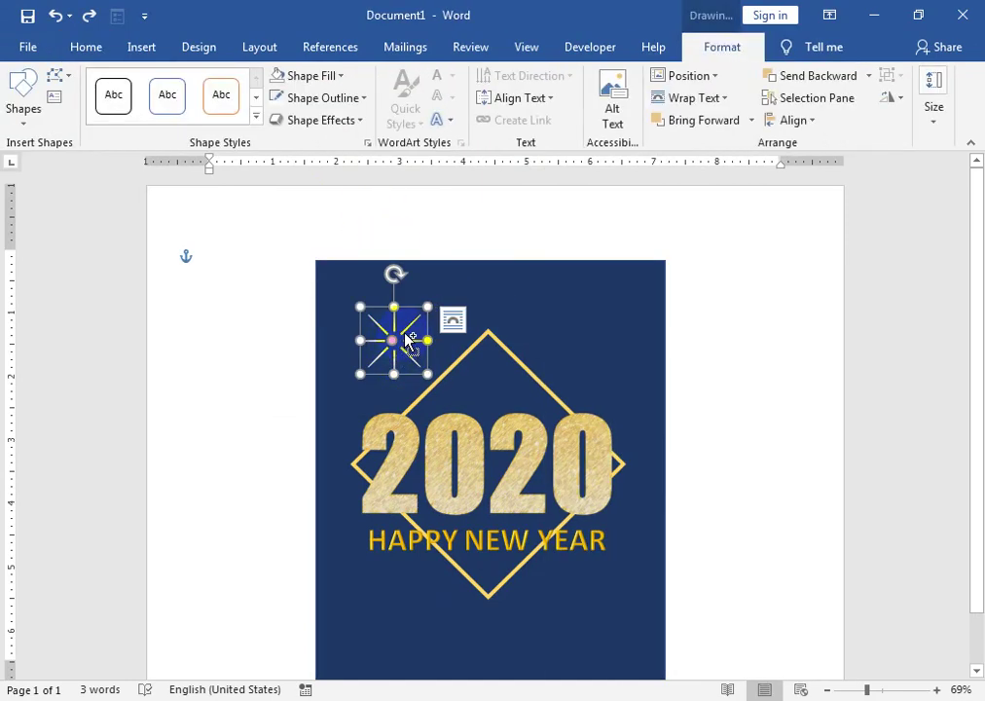
mouse_move(414, 345)
ctrl+mouse_down()
mouse_move(617, 358)
mouse_move(634, 397)
mouse_move(628, 414)
mouse_move(497, 291)
ctrl+mouse_up()
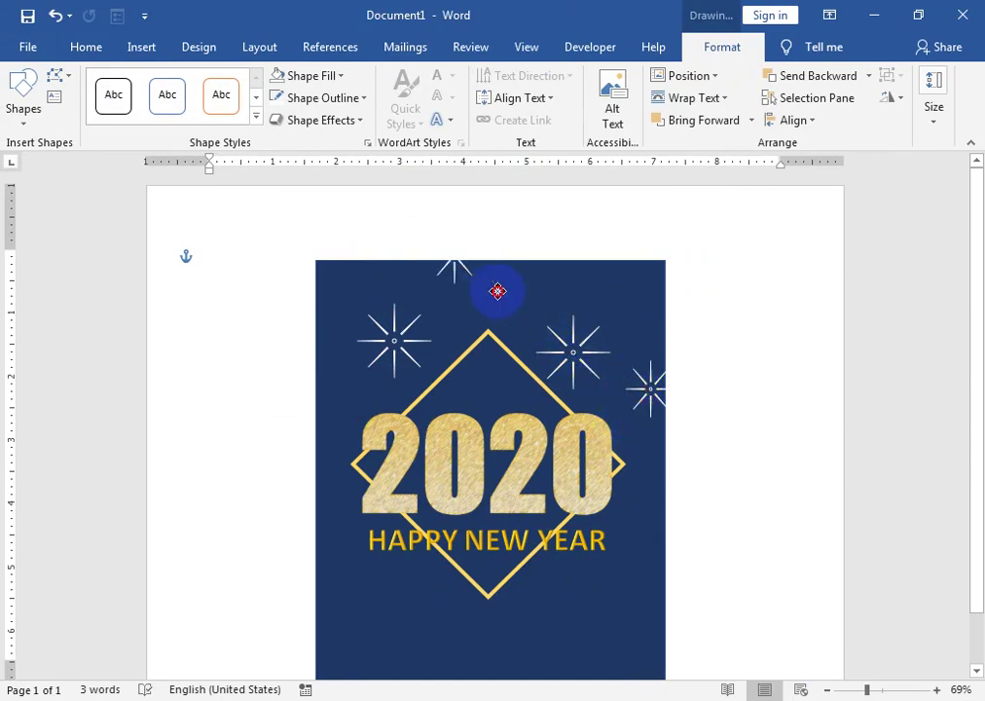
mouse_move(404, 615)
ctrl+mouse_down()
mouse_move(383, 609)
mouse_move(487, 617)
ctrl+mouse_up()
ctrl+drag(561, 599, 563, 600)
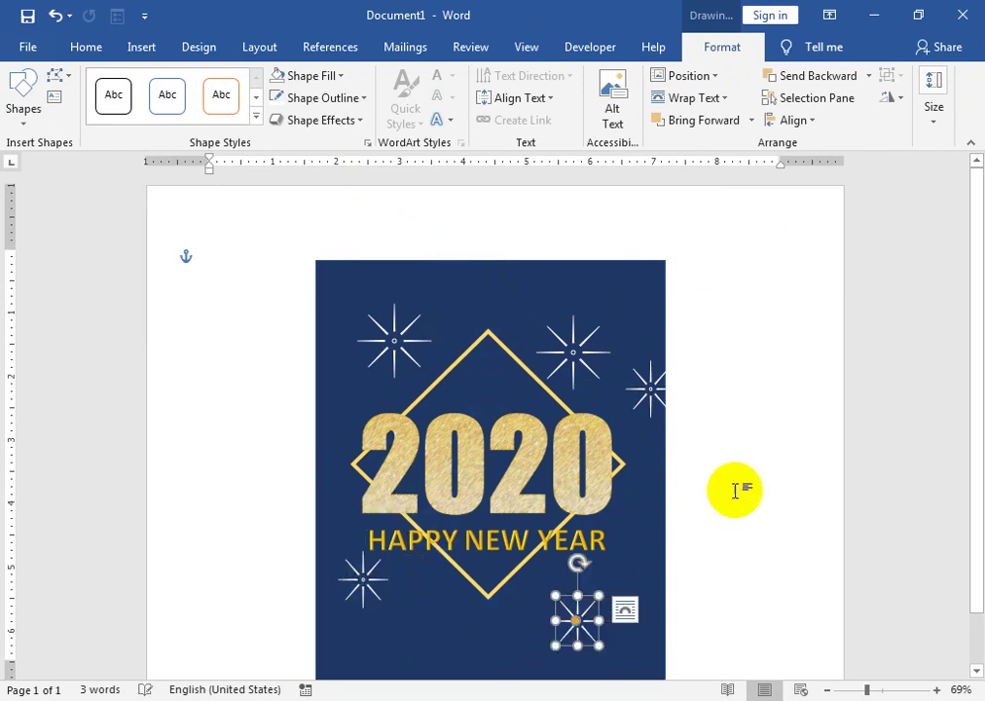
click(734, 487)
- Box-select every piece of the navy card, group them, and shift the group left
scroll(437, 419, down, 1)
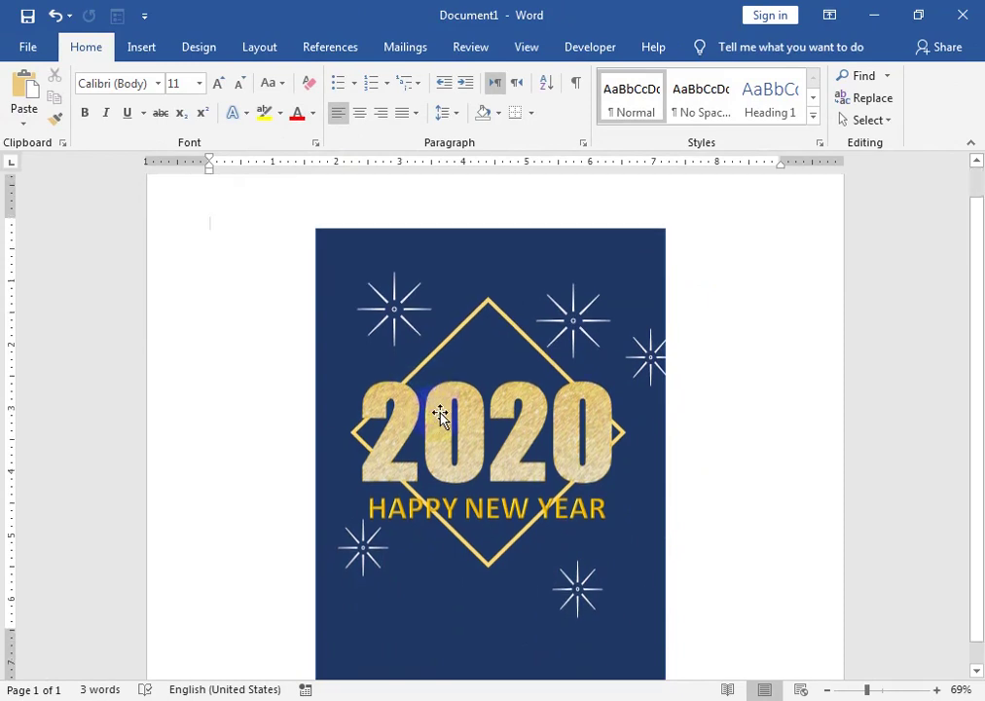
click(863, 120)
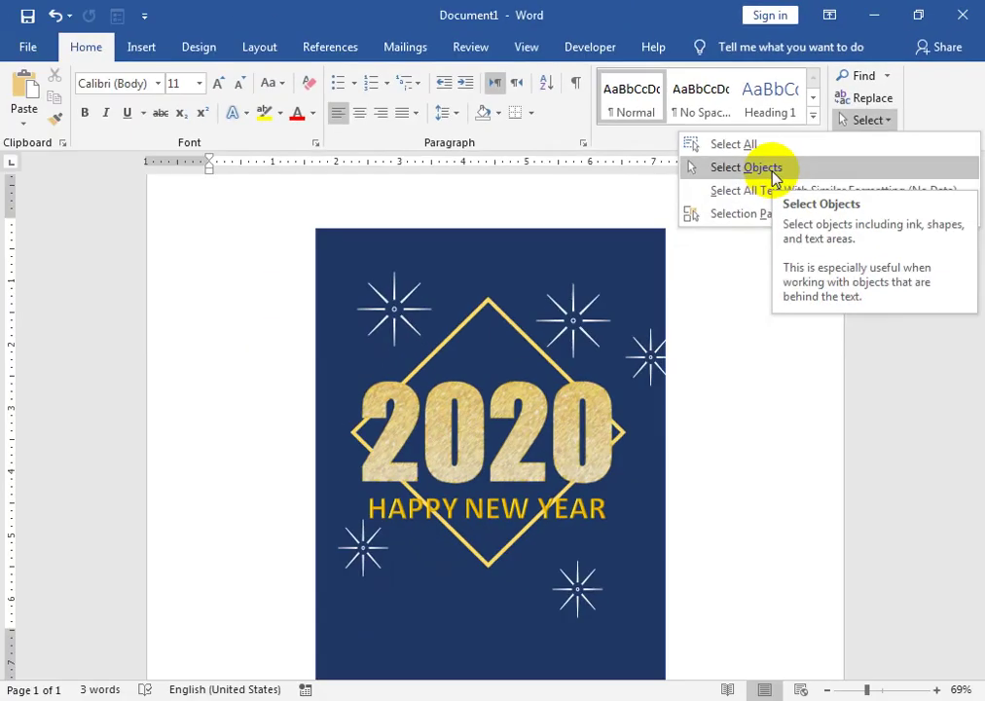
click(774, 177)
mouse_move(248, 209)
mouse_down()
mouse_move(620, 661)
mouse_move(764, 679)
mouse_up()
right_click(599, 426)
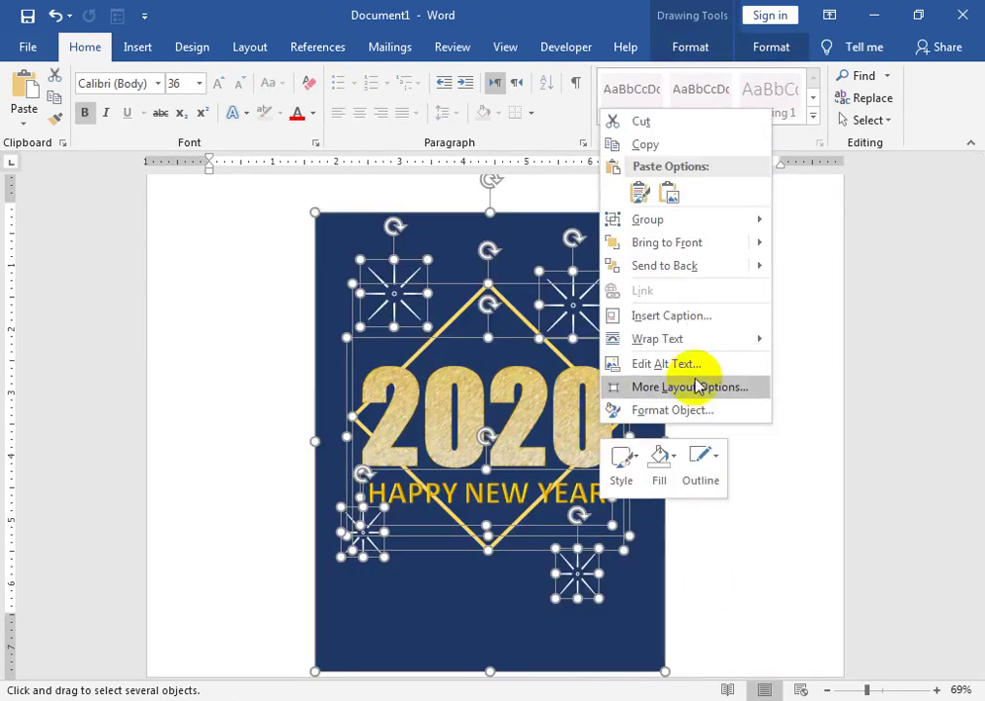
mouse_move(765, 224)
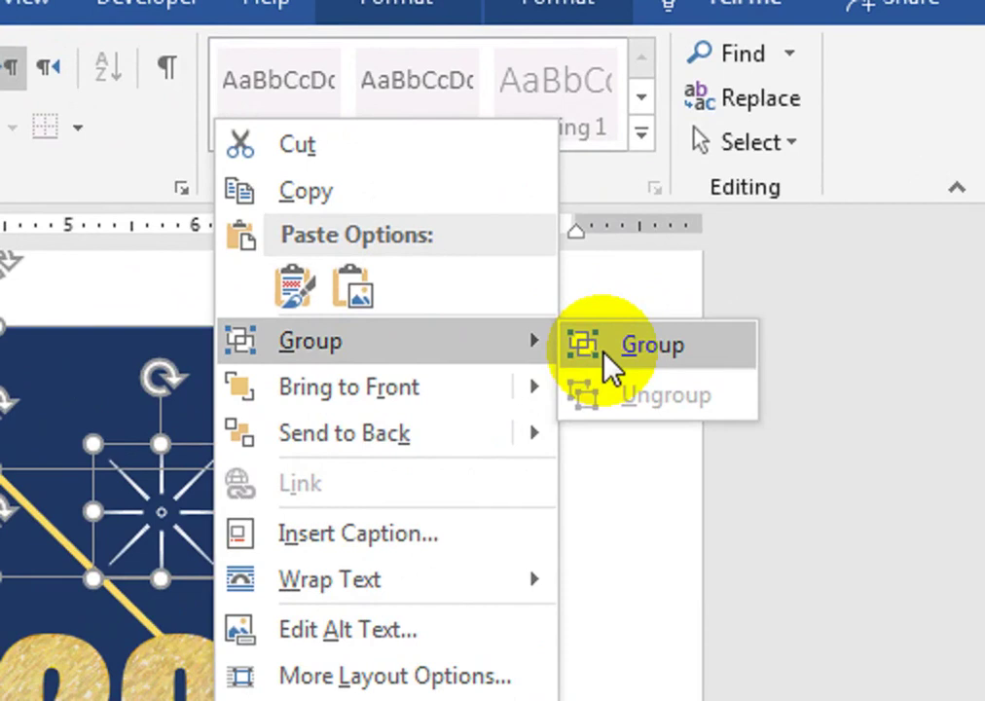
click(603, 353)
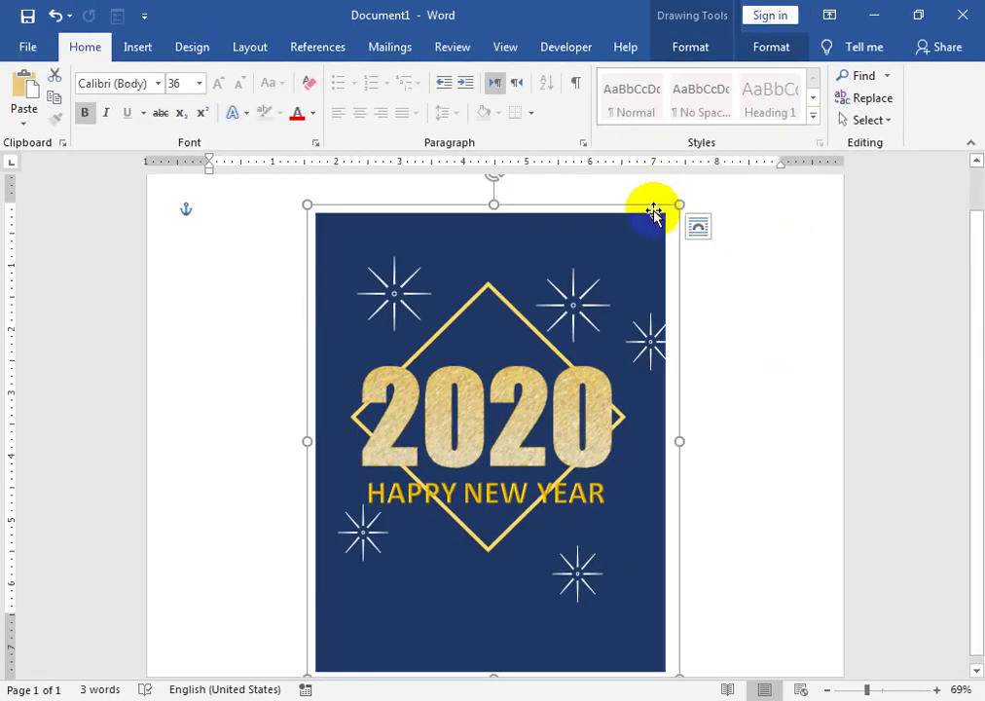
drag(478, 258, 416, 247)
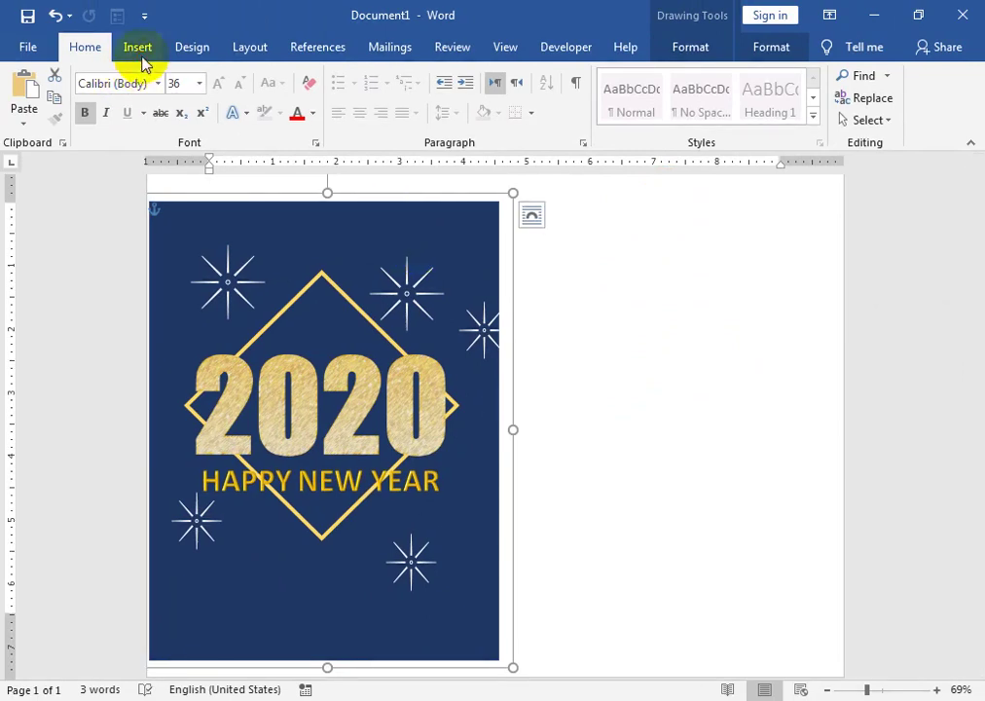
- Draw a tall blue rectangle to the right of the navy card and widen it rightward
click(139, 51)
click(161, 119)
click(228, 160)
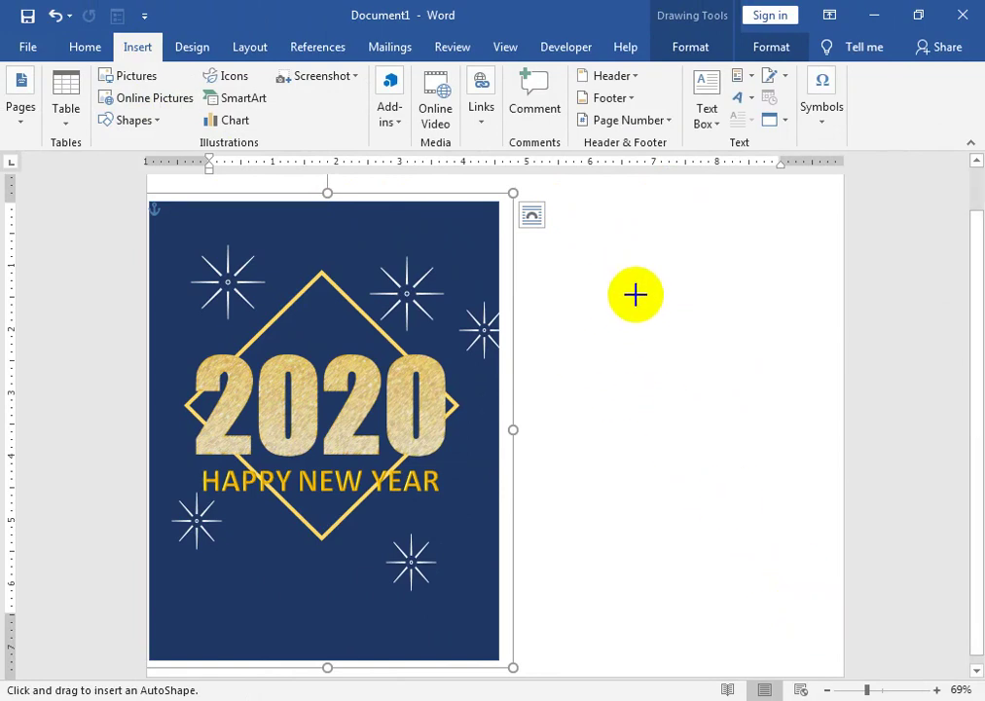
mouse_move(816, 213)
mouse_down()
mouse_move(621, 401)
mouse_move(521, 630)
mouse_up()
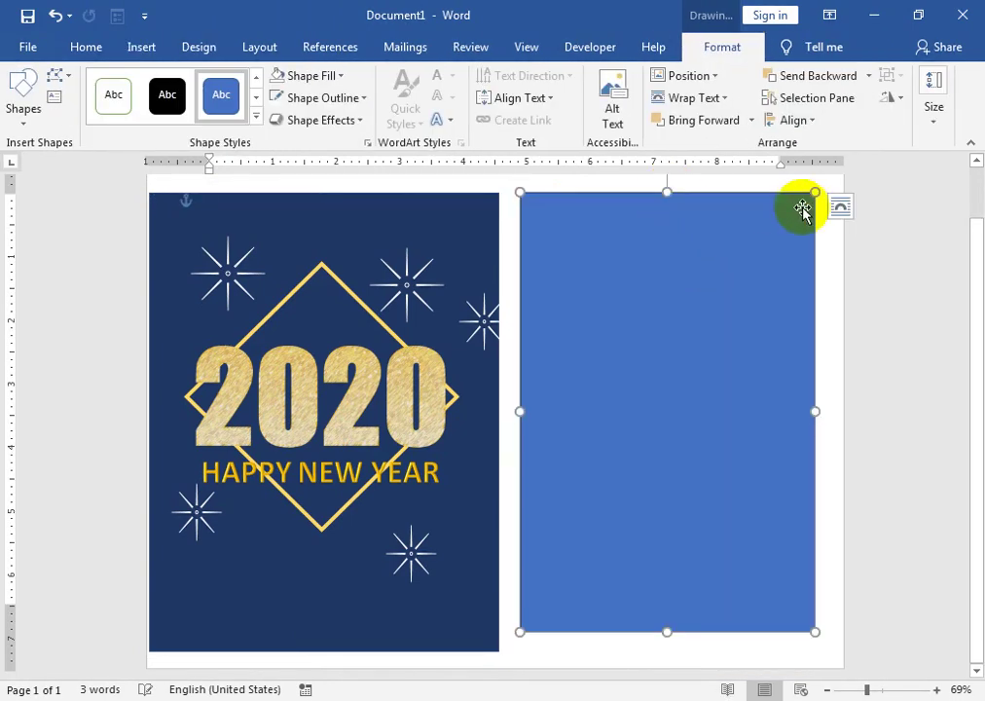
drag(815, 193, 834, 191)
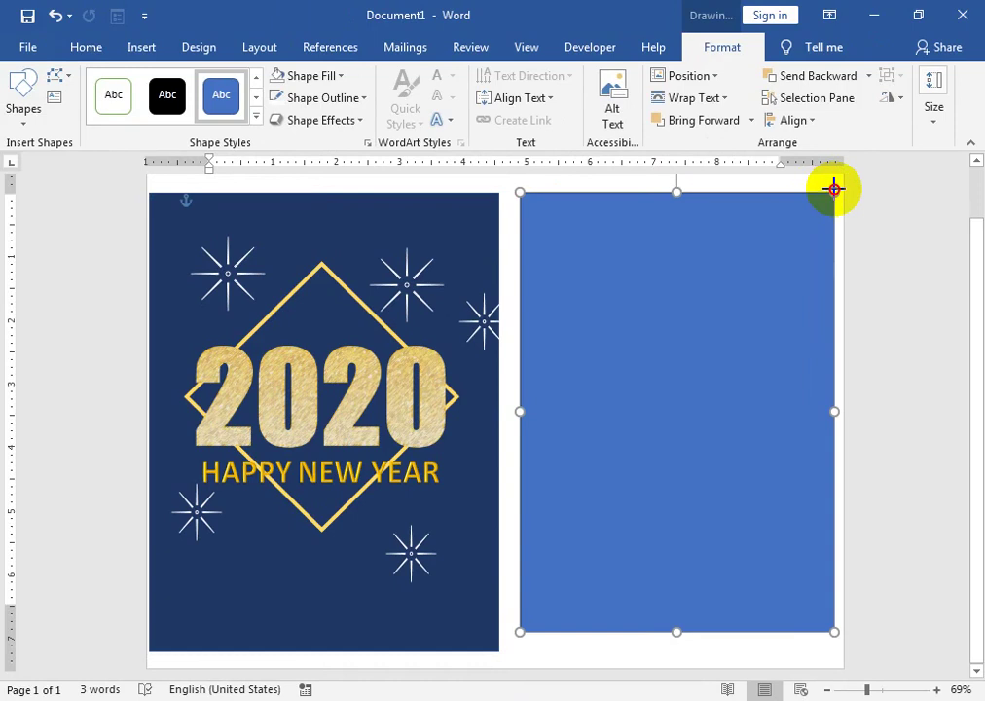
click(142, 47)
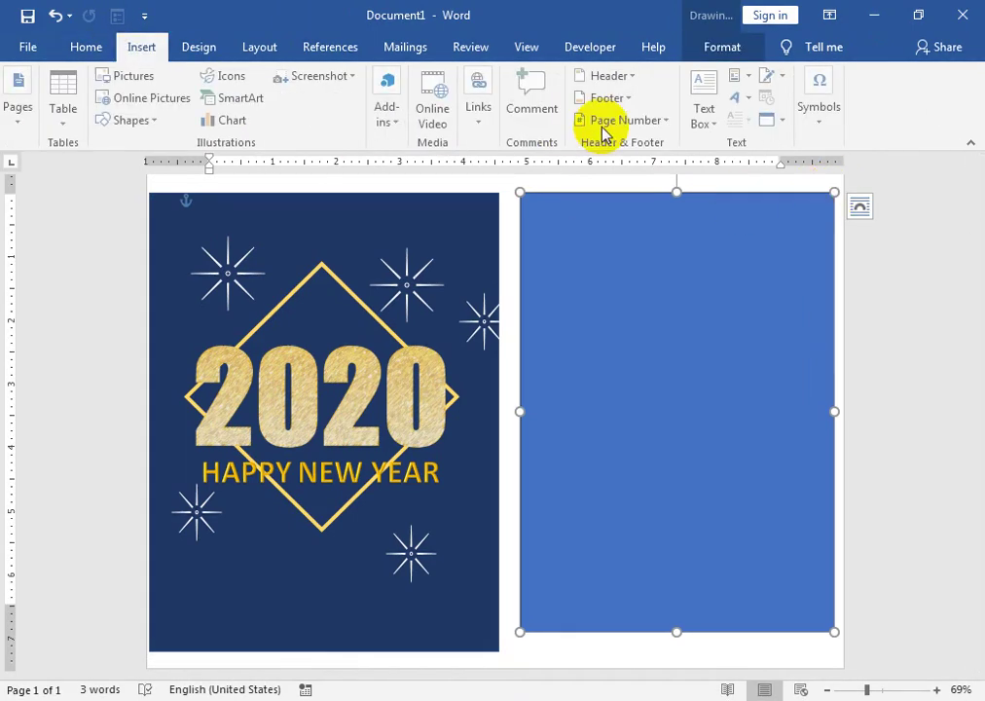
- Add a gold WordArt '2' in Impact at size 90 on the blue card's right side
click(746, 99)
click(882, 207)
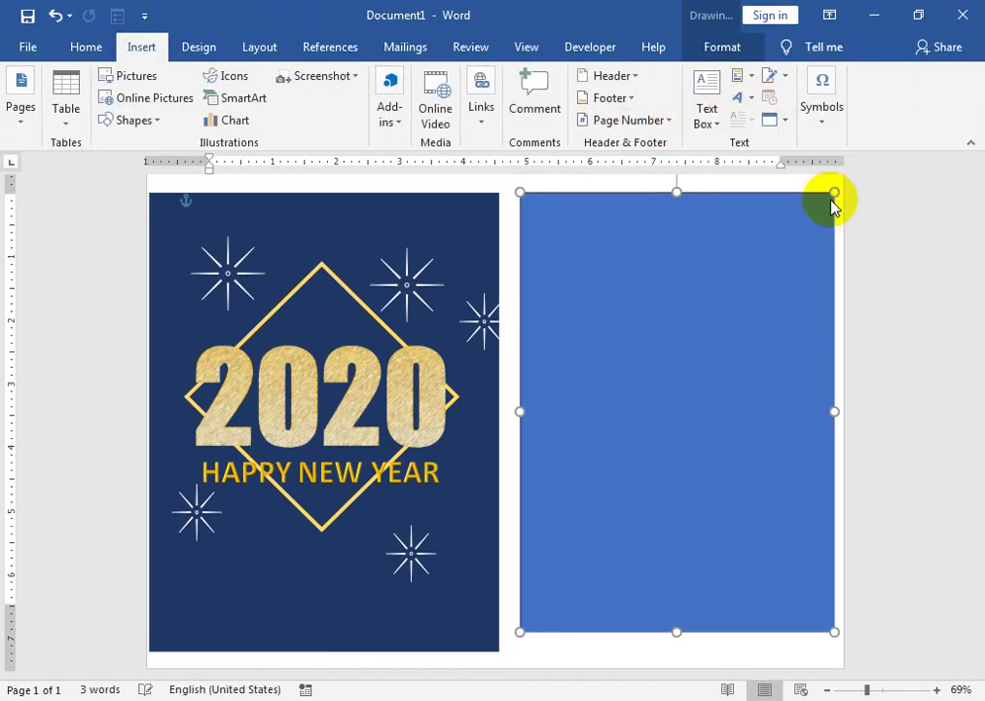
text(2)
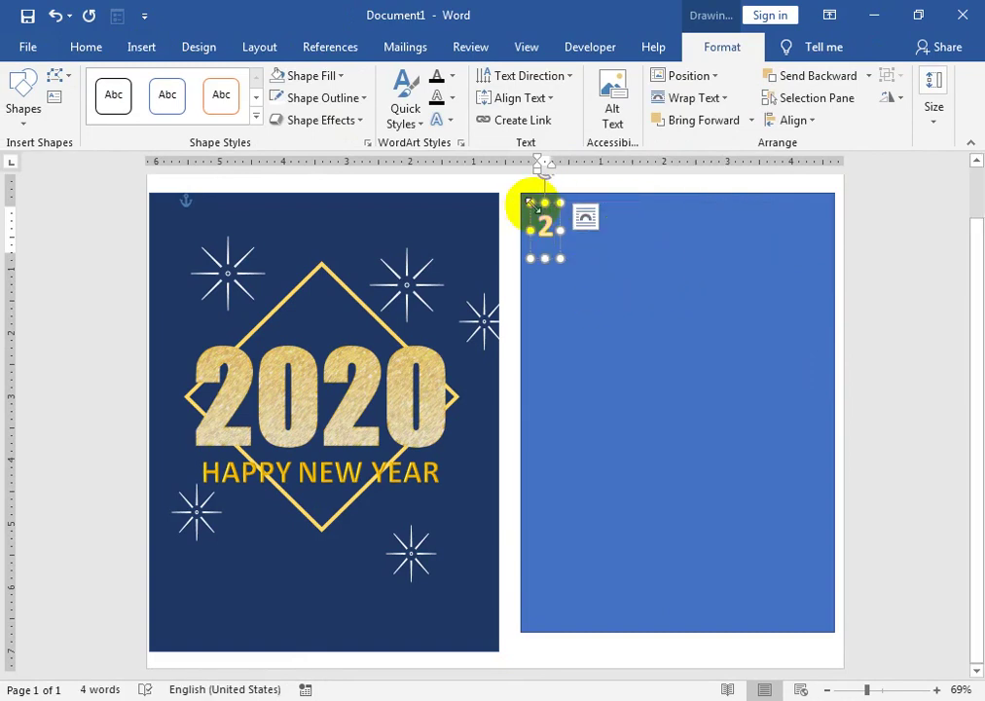
click(84, 48)
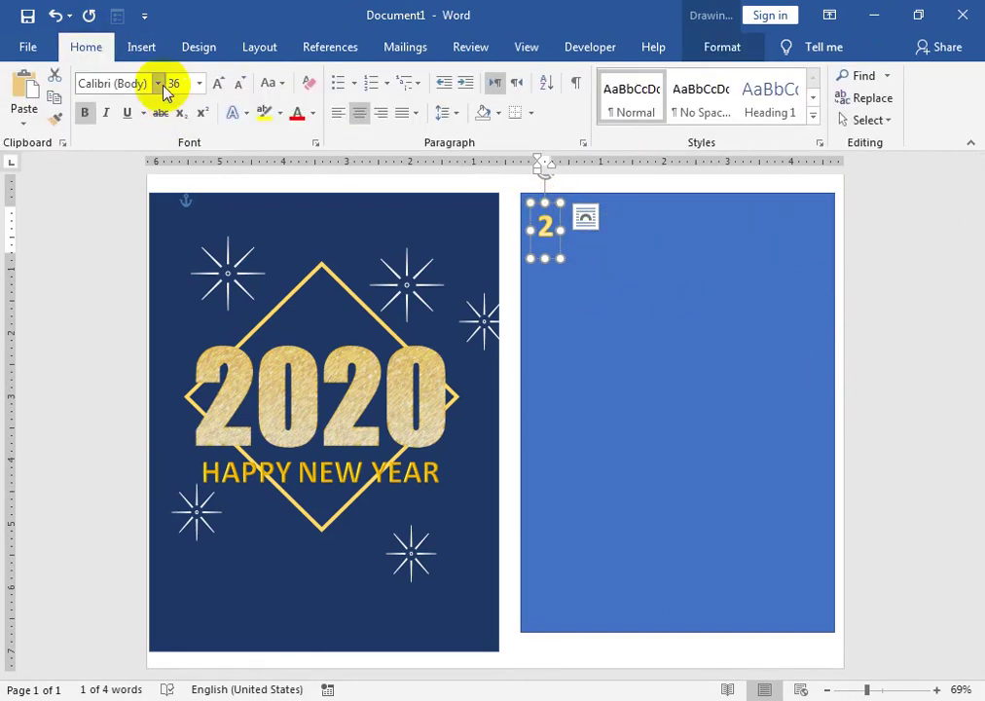
click(159, 84)
click(108, 246)
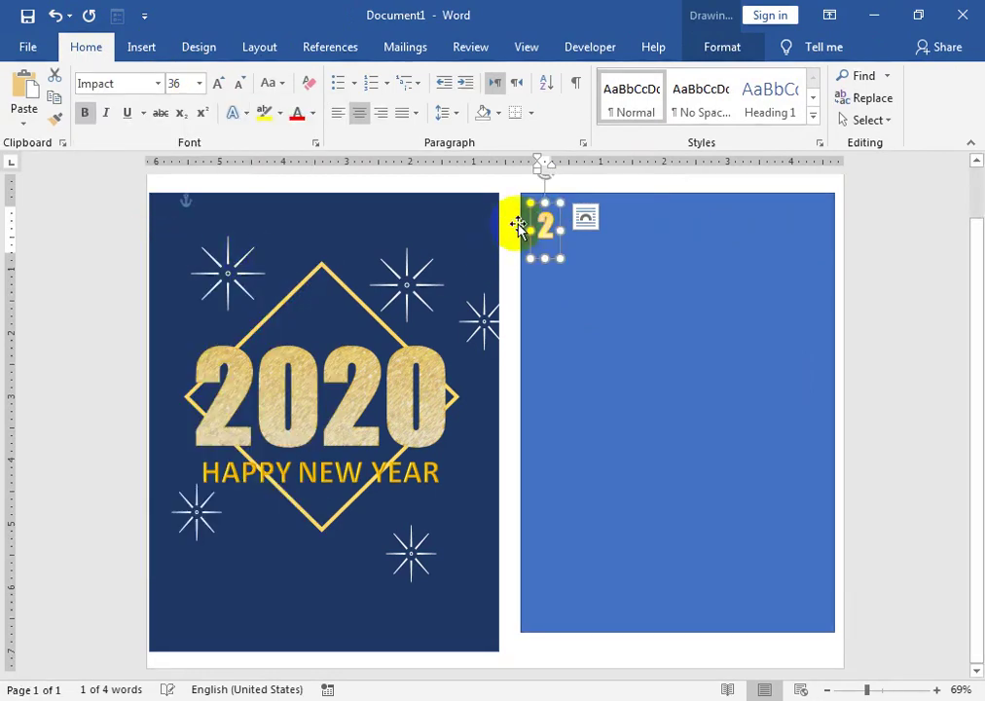
click(216, 85)
click(216, 85)
click(217, 85)
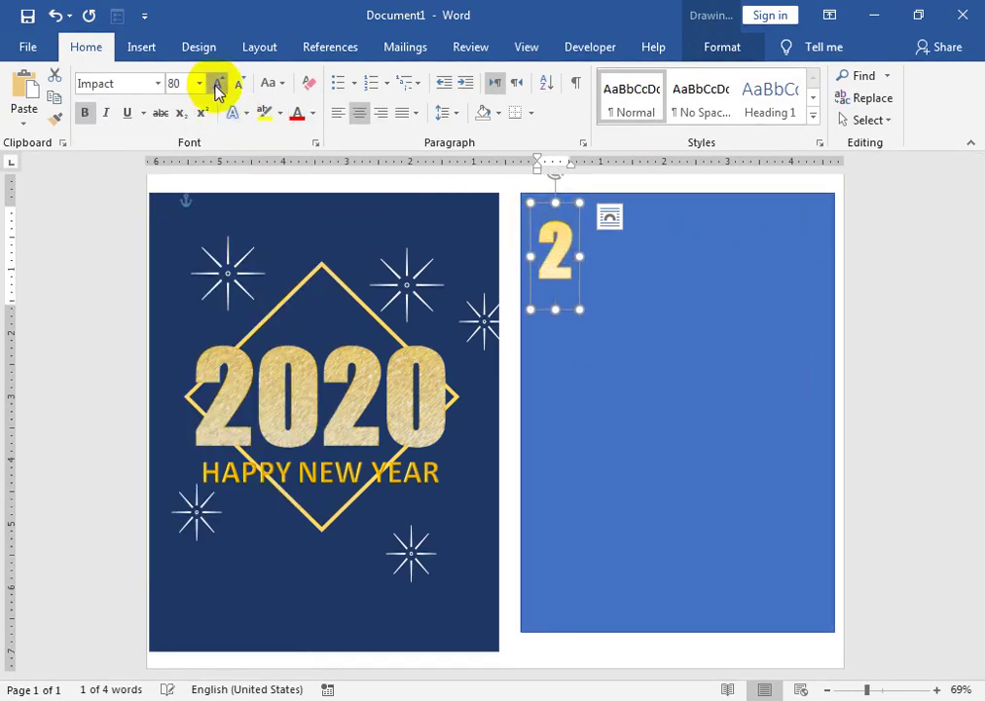
click(216, 84)
drag(563, 203, 719, 210)
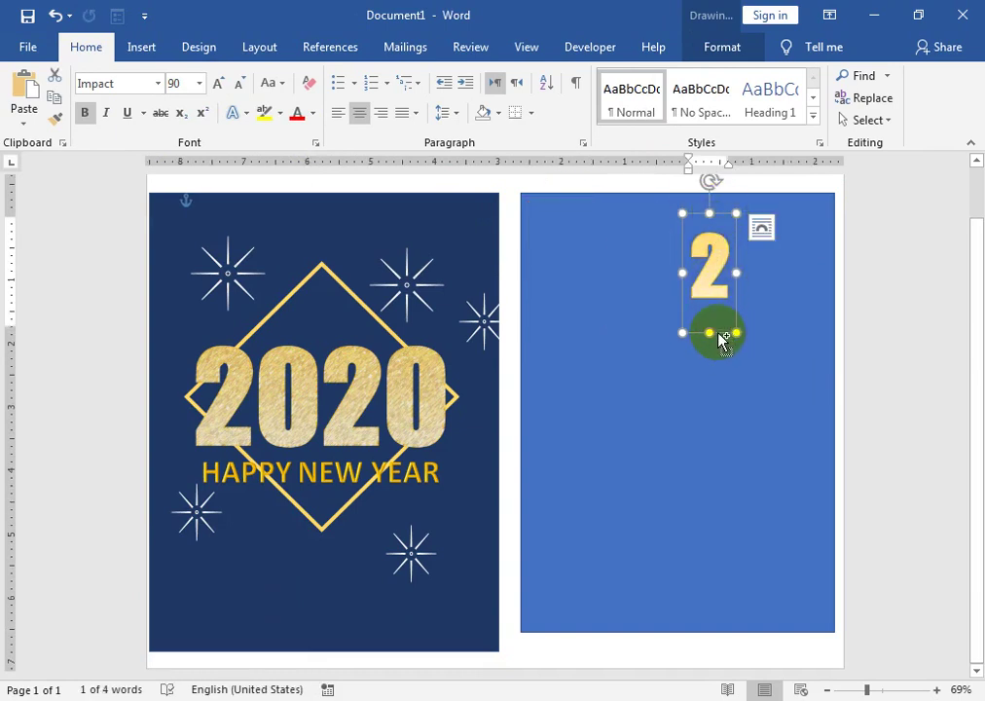
- Duplicate the digit stepping down-right, retyping the copies as 0, 2 and 0
ctrl+drag(720, 338, 742, 321)
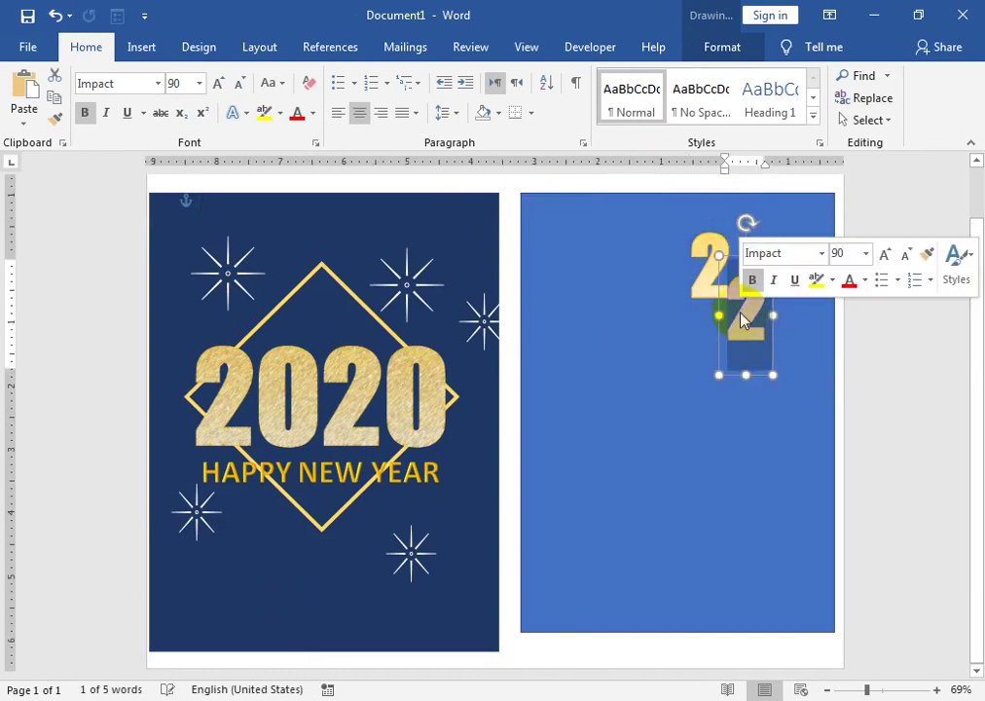
text(0)
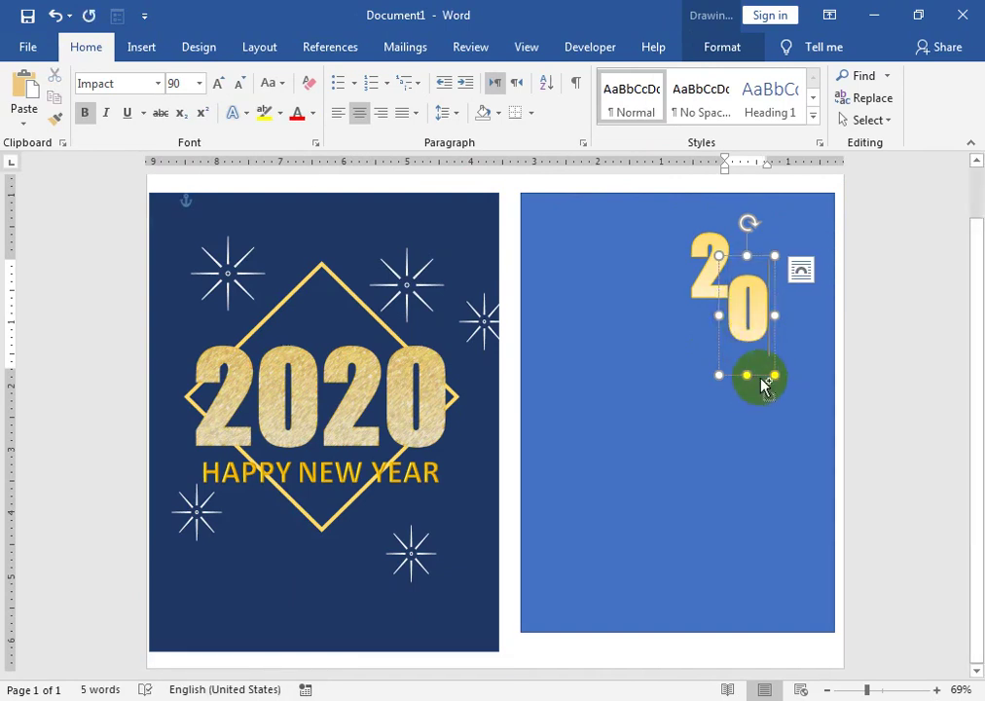
ctrl+drag(763, 382, 797, 370)
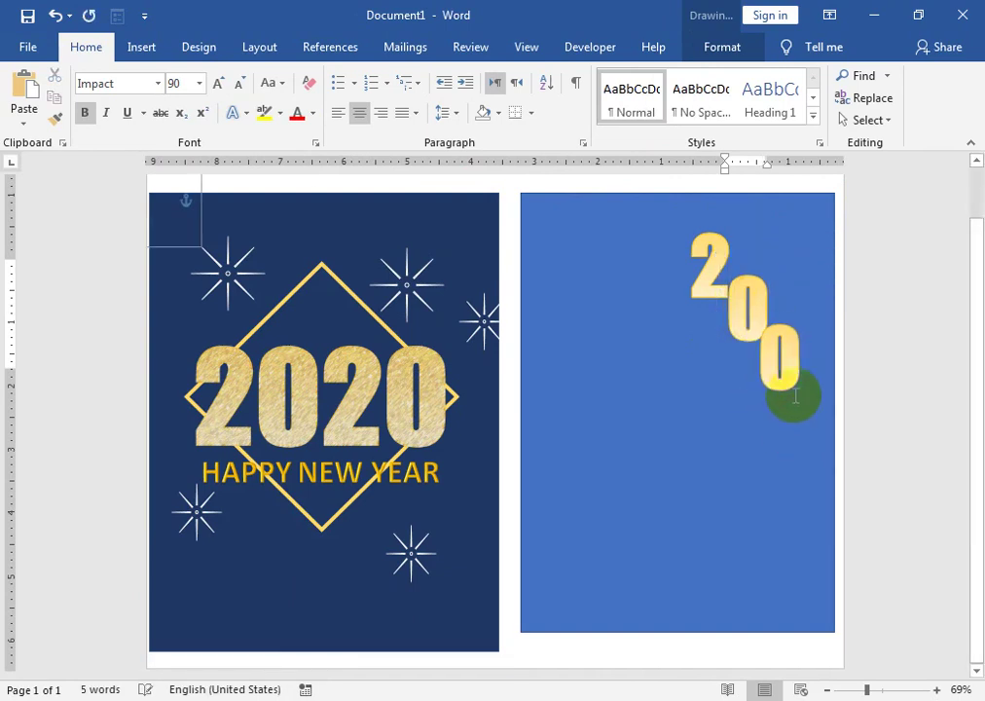
key(BackSpace)
text(2)
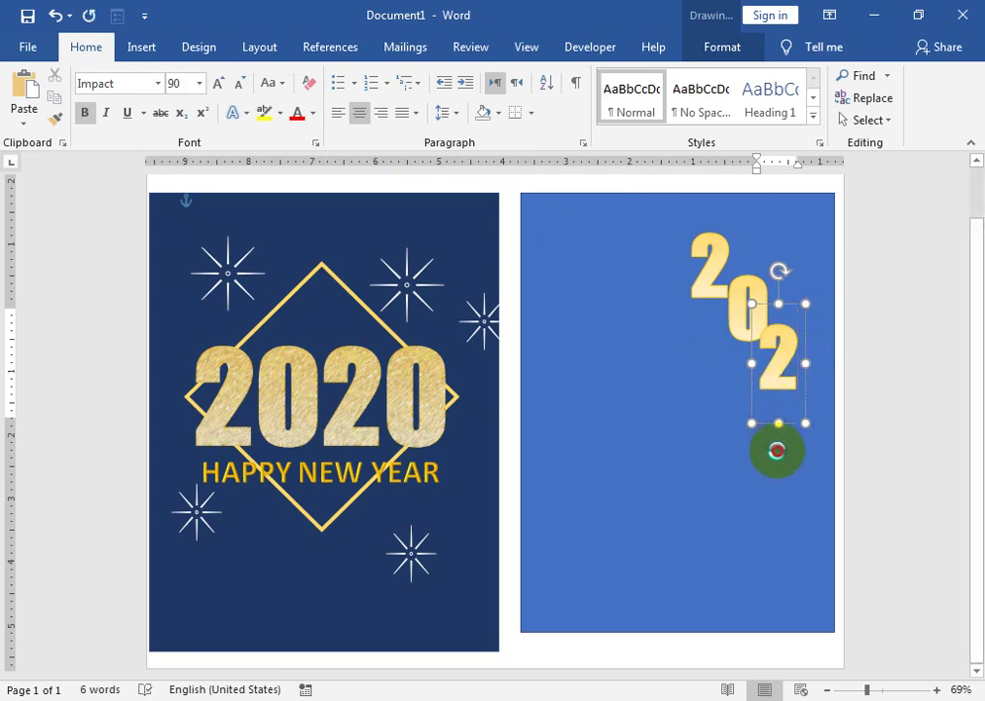
ctrl+drag(767, 433, 784, 468)
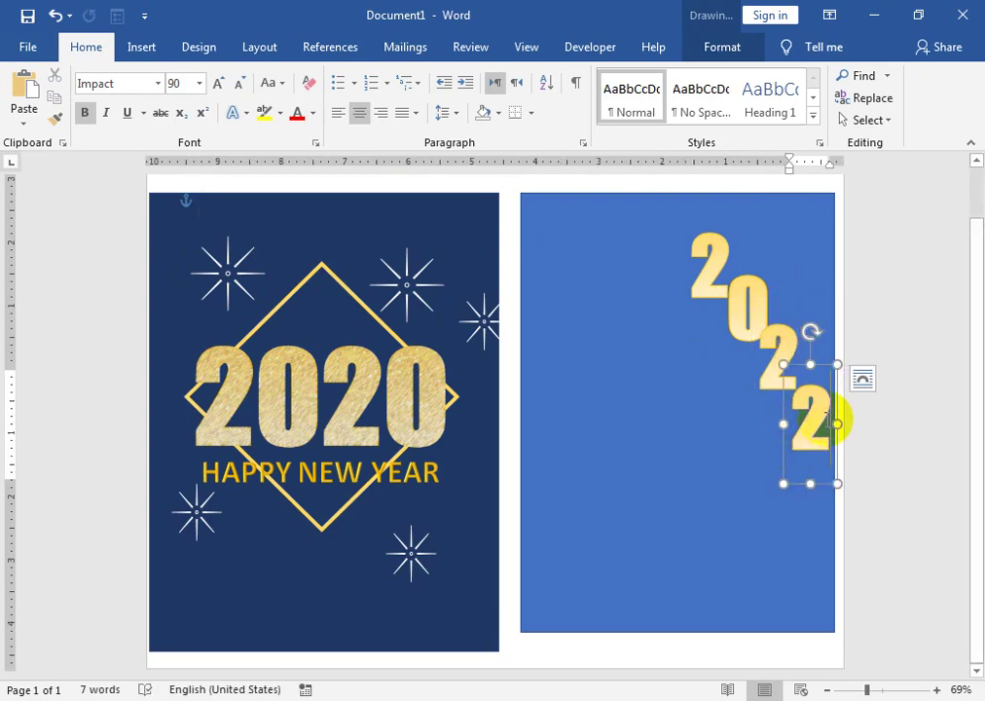
key(BackSpace)
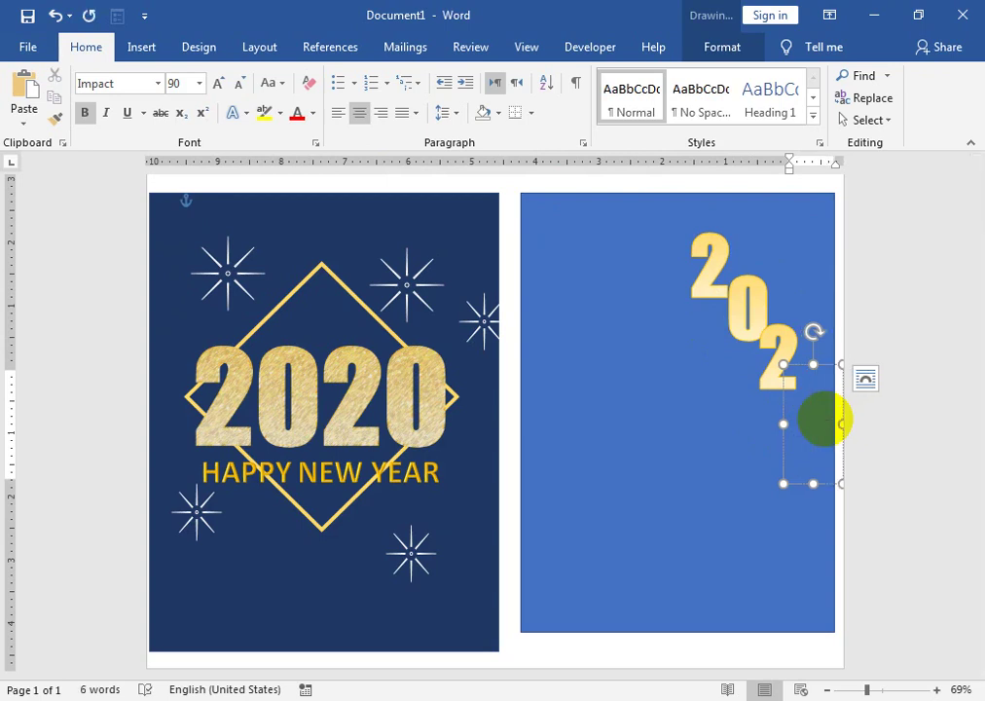
text(0)
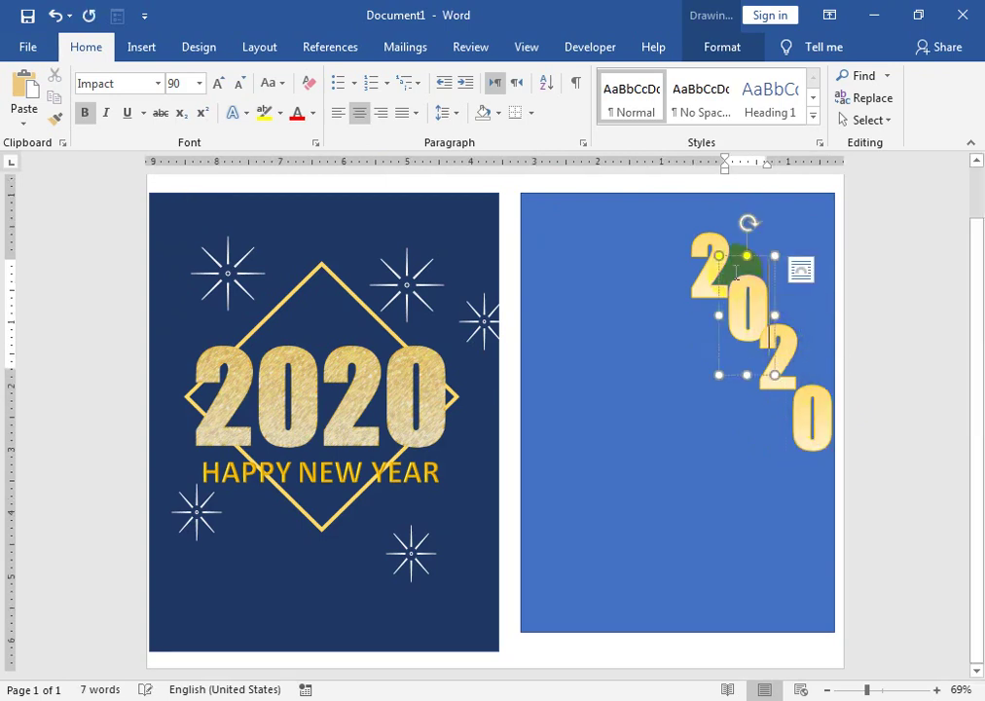
- Fill the second card's background rectangle with Dark Blue
click(677, 209)
click(735, 56)
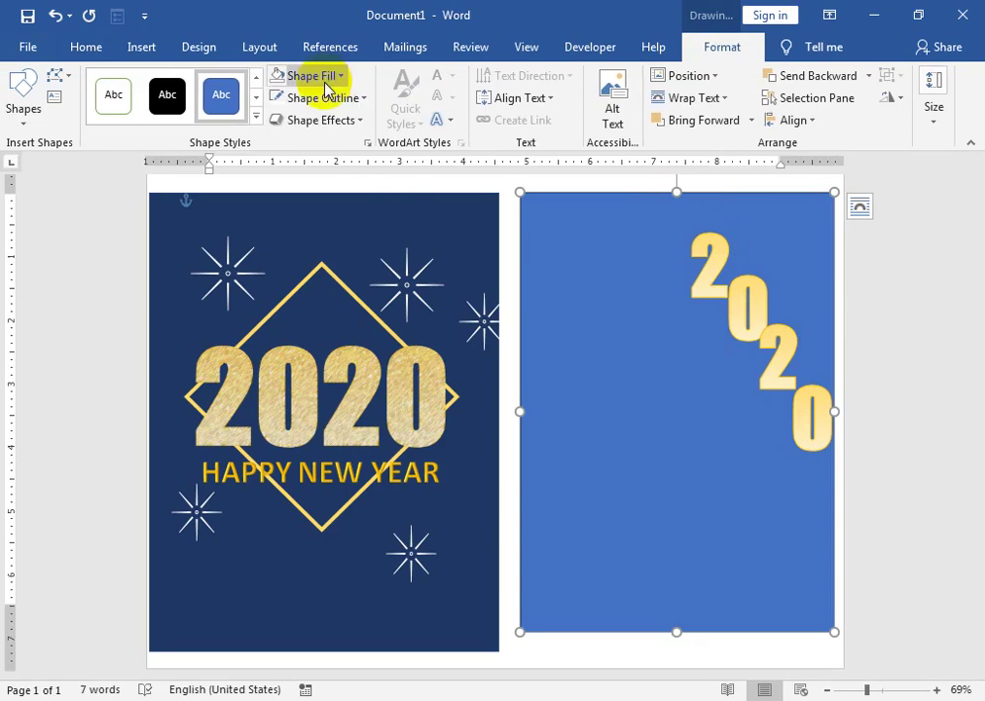
click(316, 75)
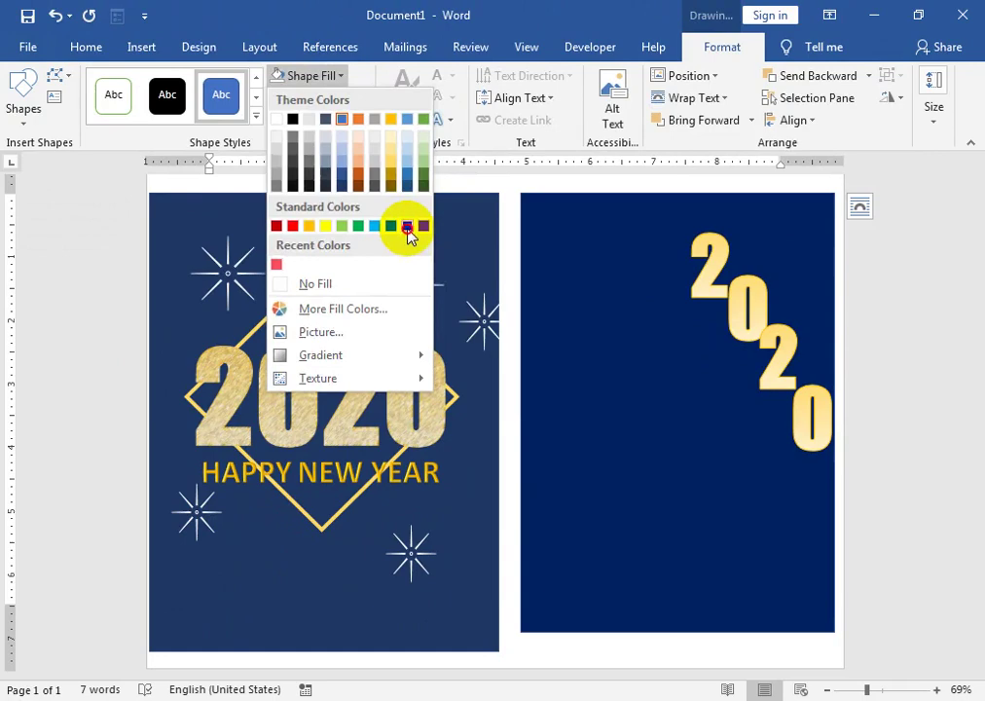
click(409, 228)
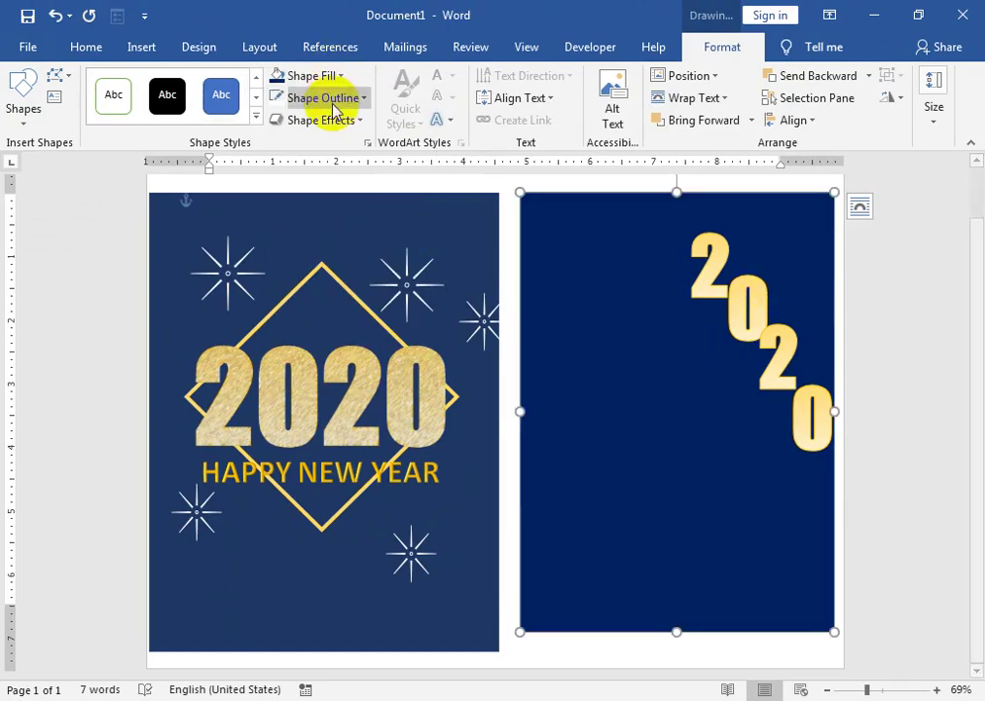
- Change the background to a 45° linear gradient fill in Format Shape, then close the pane
right_click(520, 226)
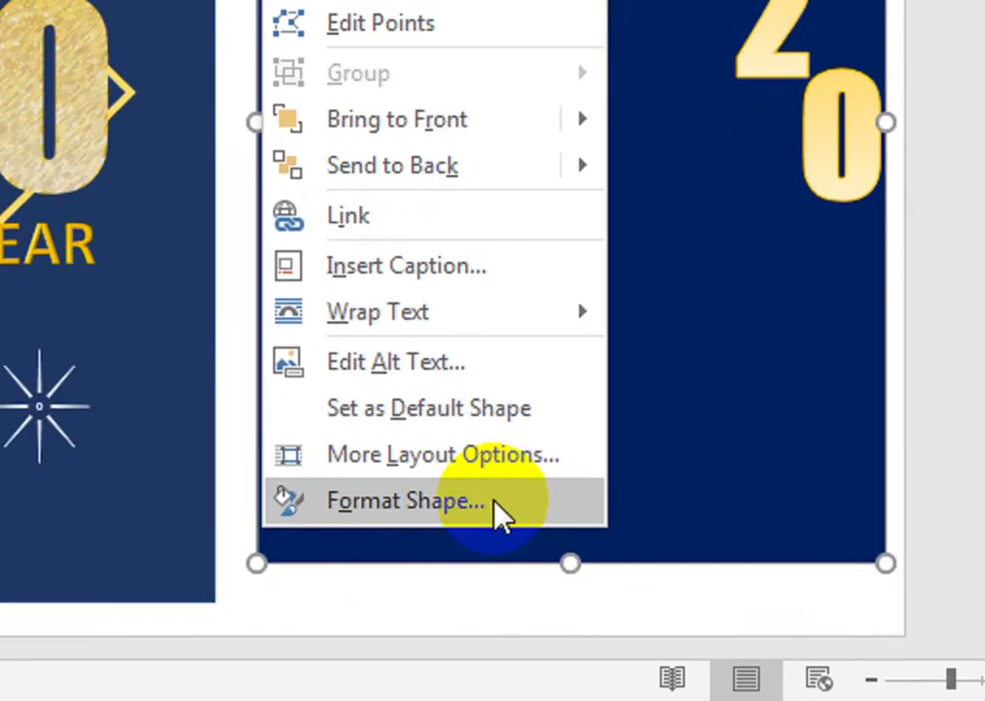
click(496, 513)
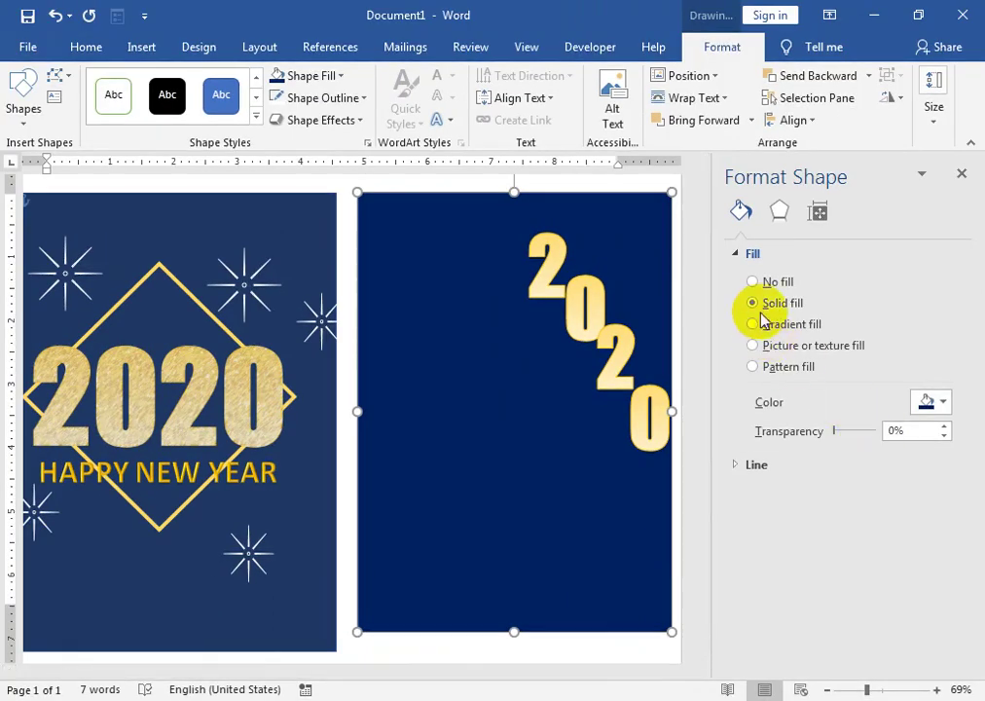
click(754, 324)
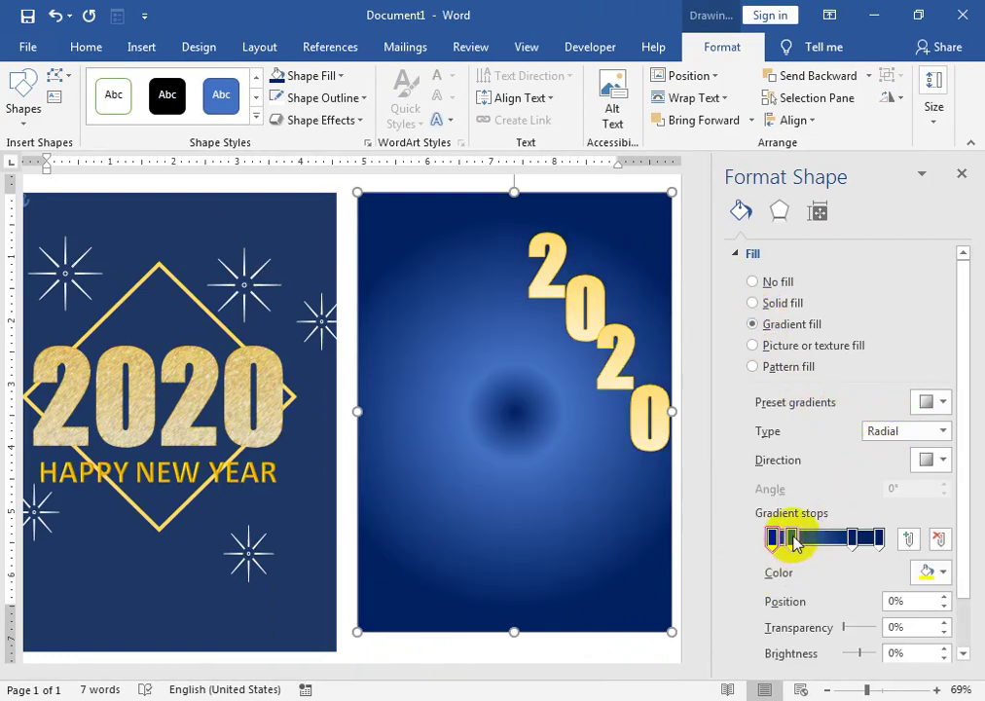
click(944, 431)
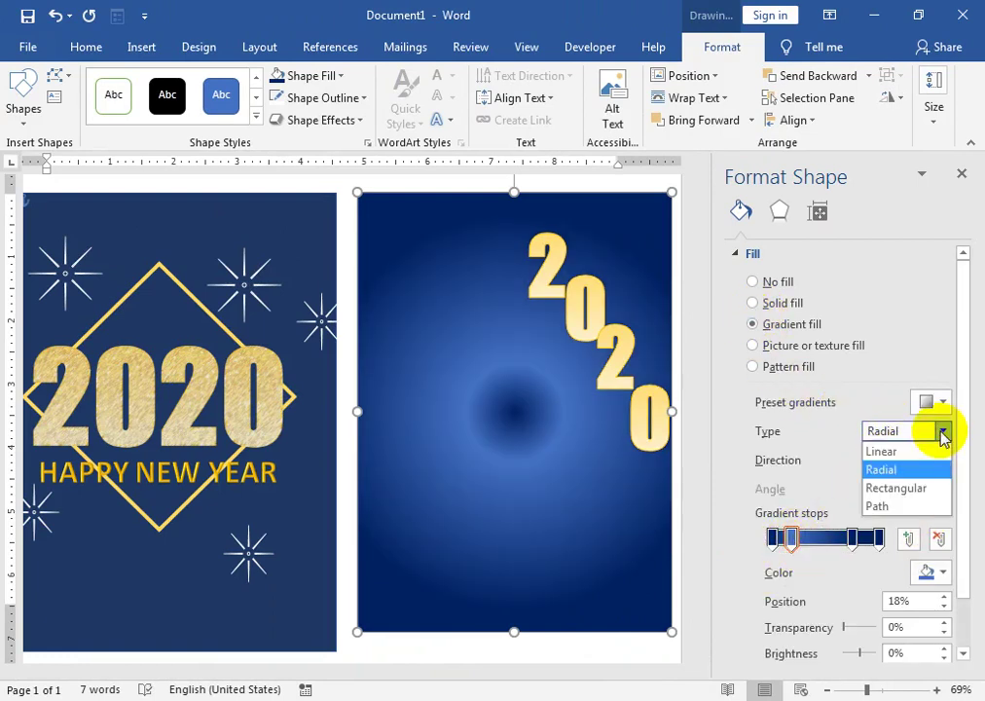
click(910, 463)
key(Up)
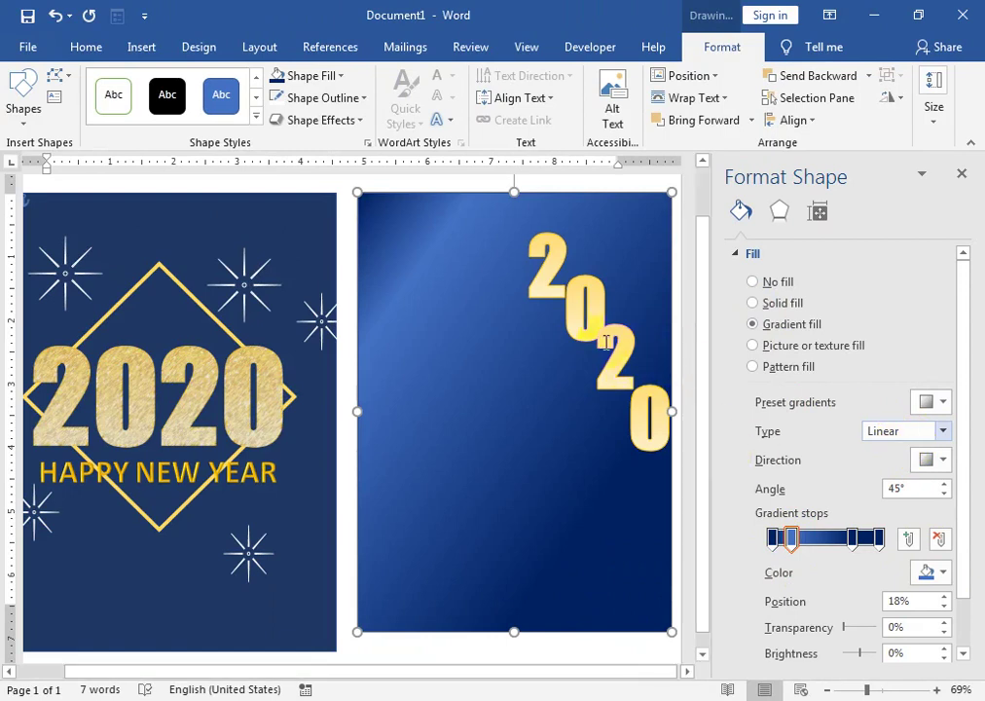
click(662, 390)
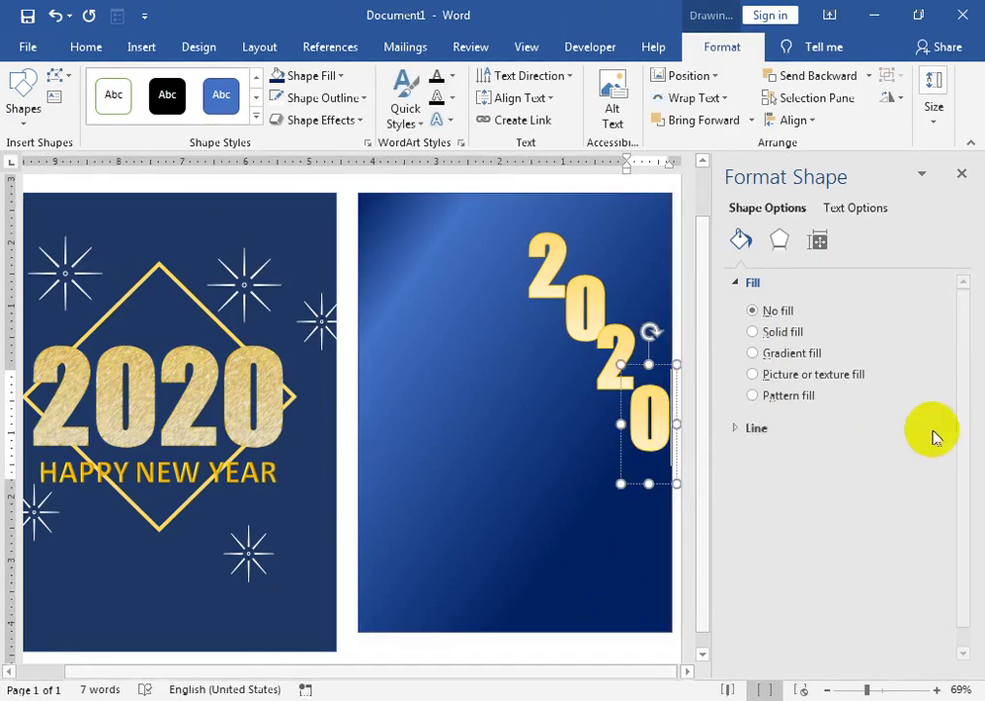
click(961, 173)
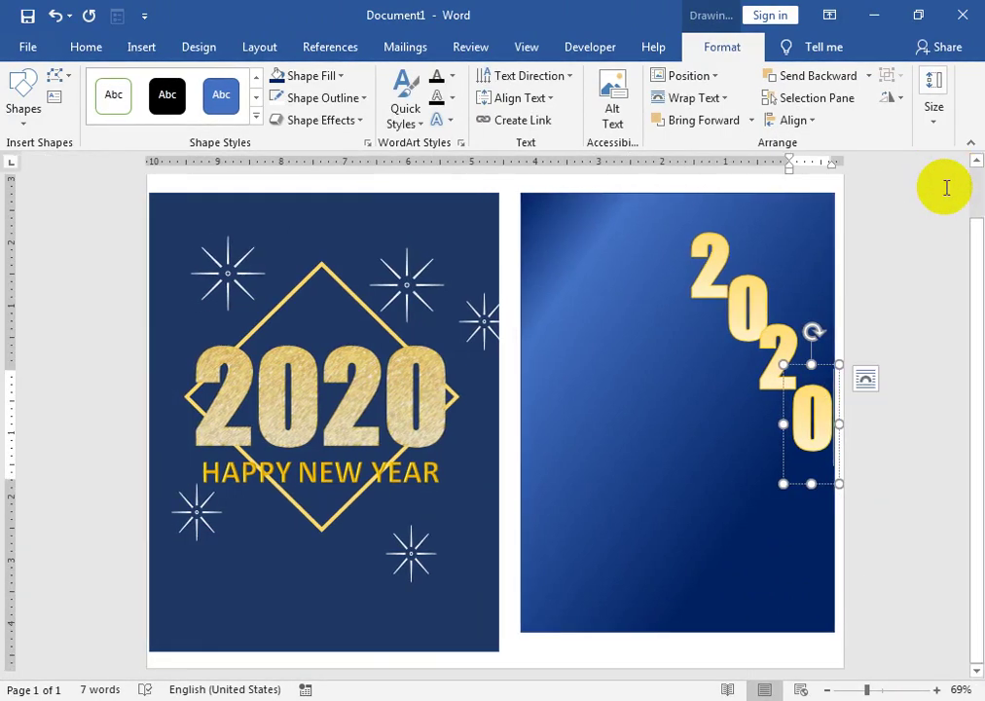
click(866, 379)
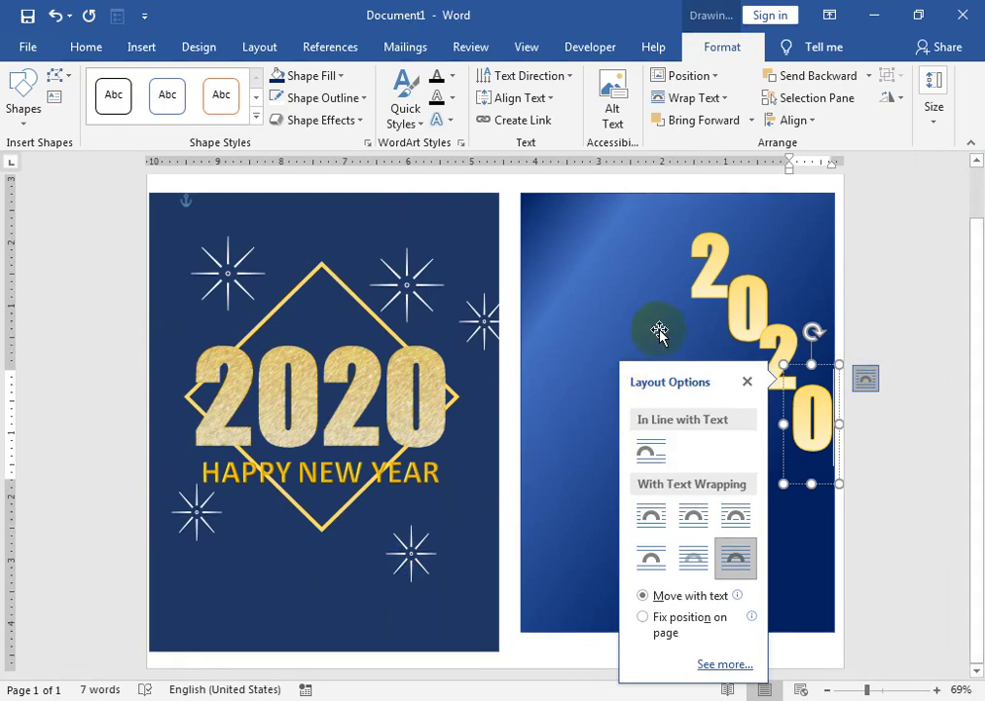
click(598, 259)
- Zoom to about 132% and draw a thin gold rectangle bar down to the first 2
click(144, 48)
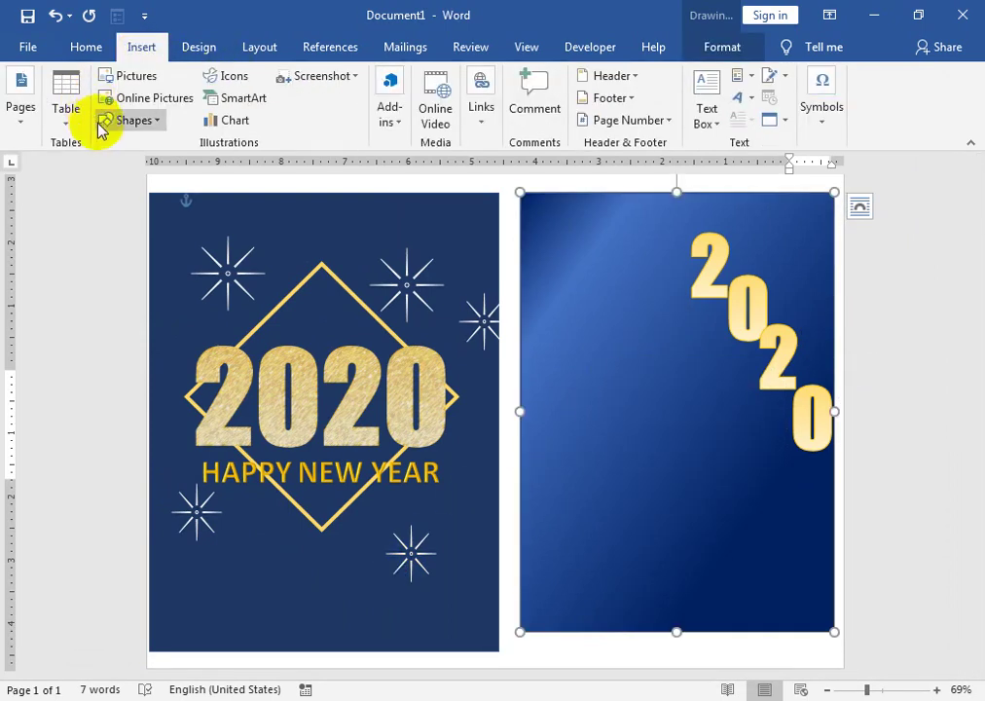
click(130, 120)
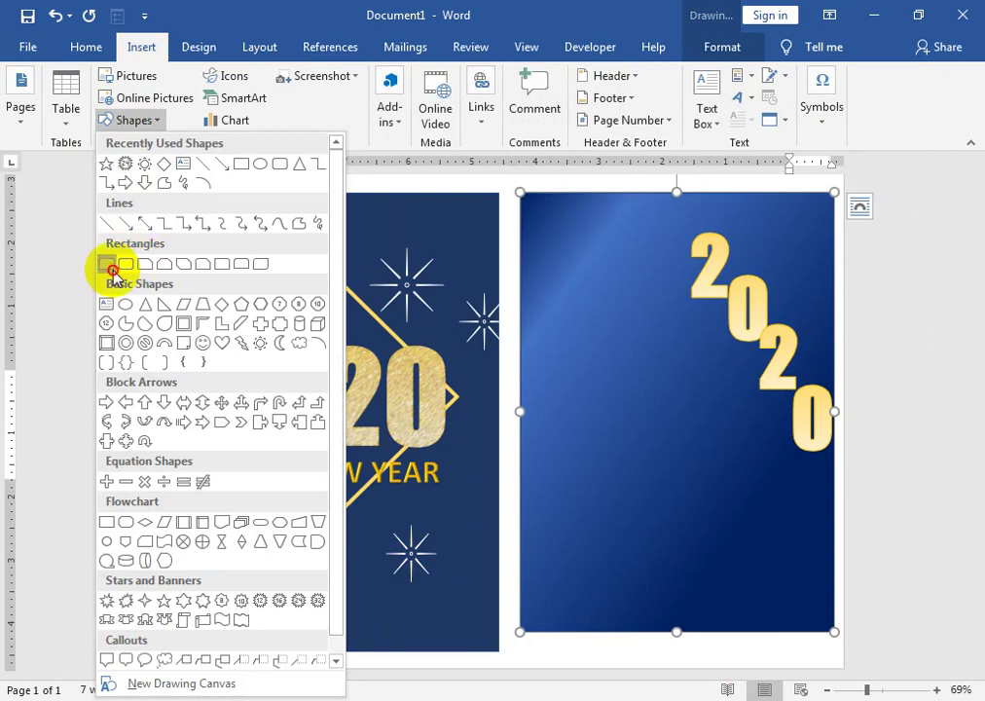
click(107, 264)
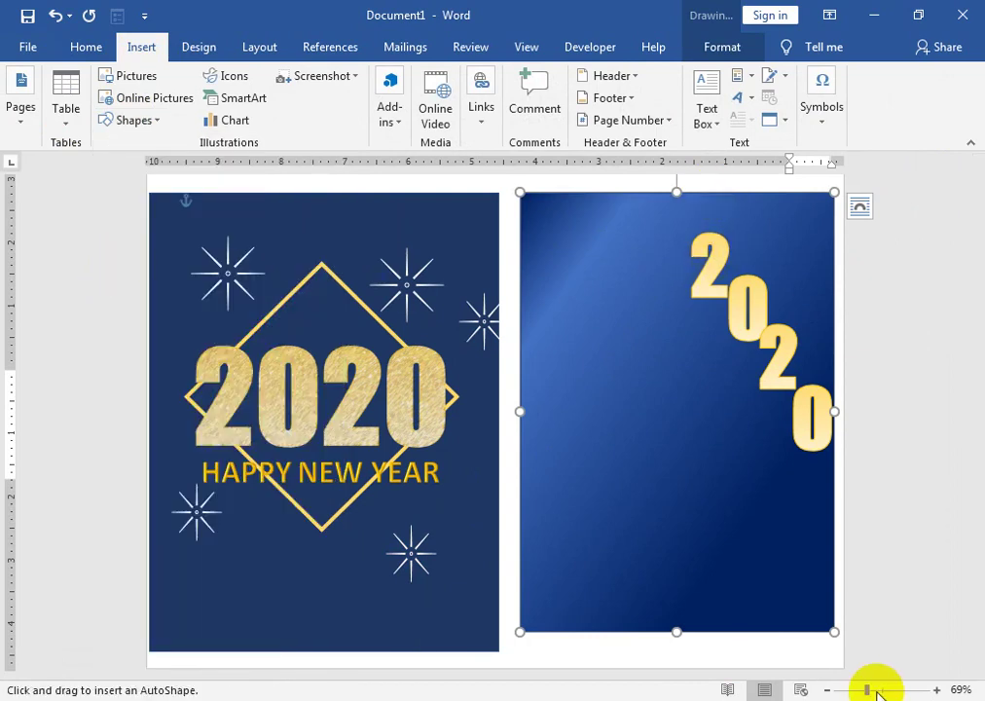
drag(869, 690, 886, 689)
drag(681, 671, 823, 671)
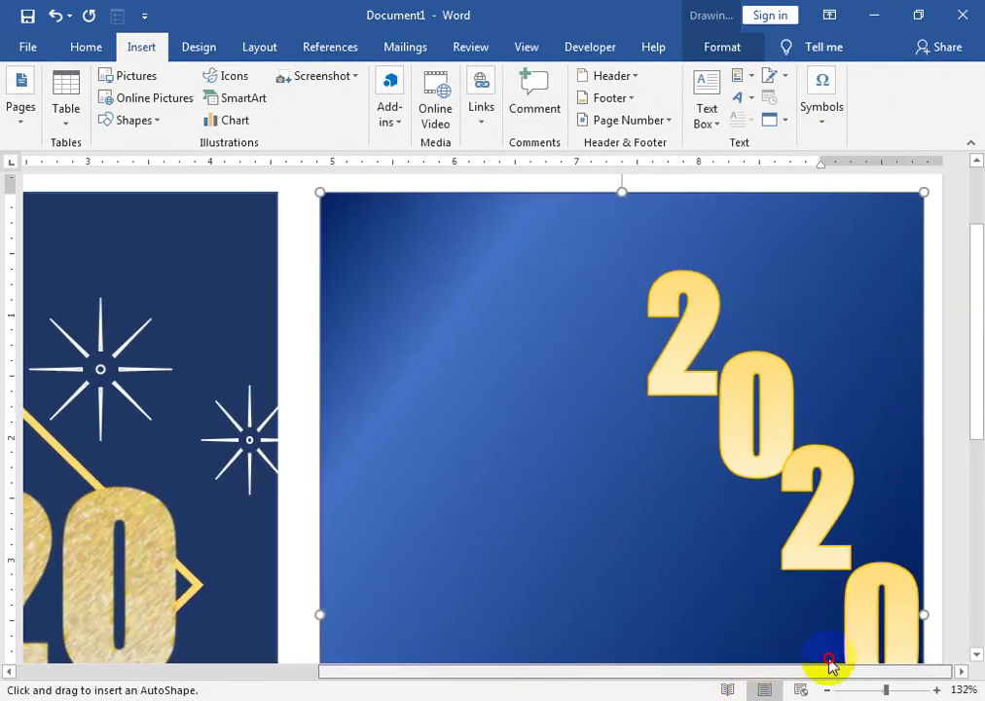
drag(675, 191, 683, 237)
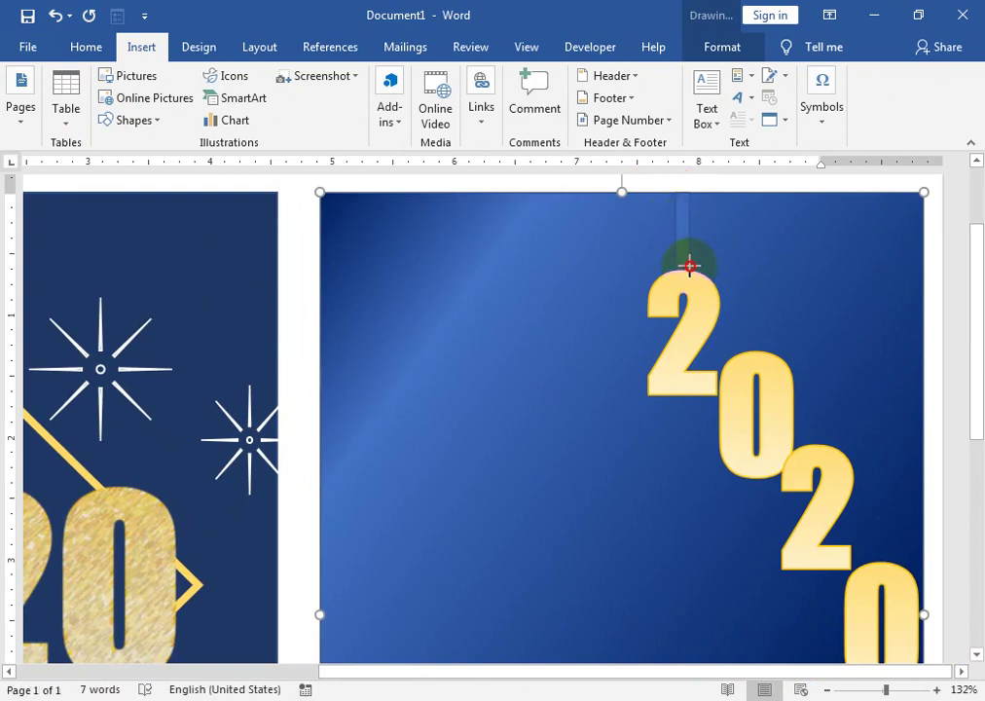
drag(686, 263, 686, 263)
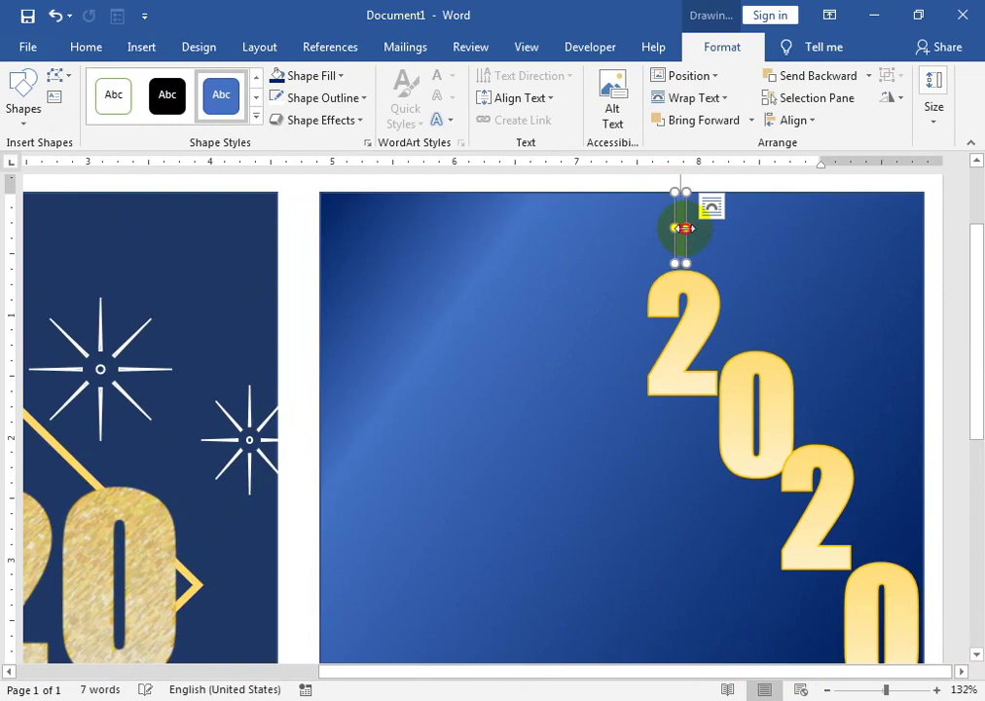
drag(684, 219, 687, 212)
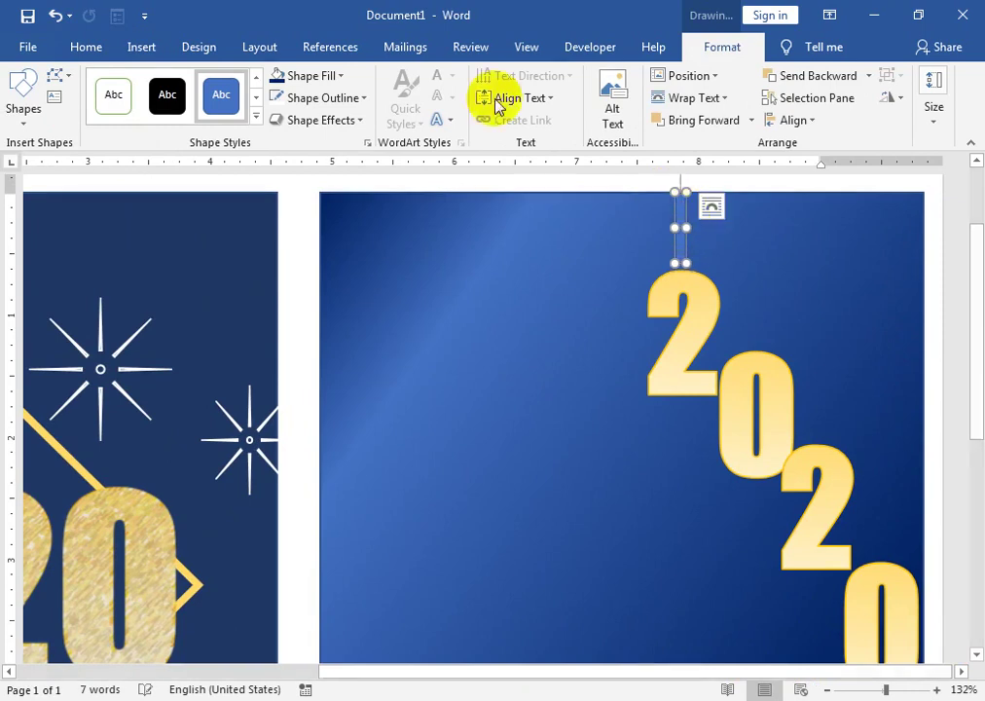
click(339, 75)
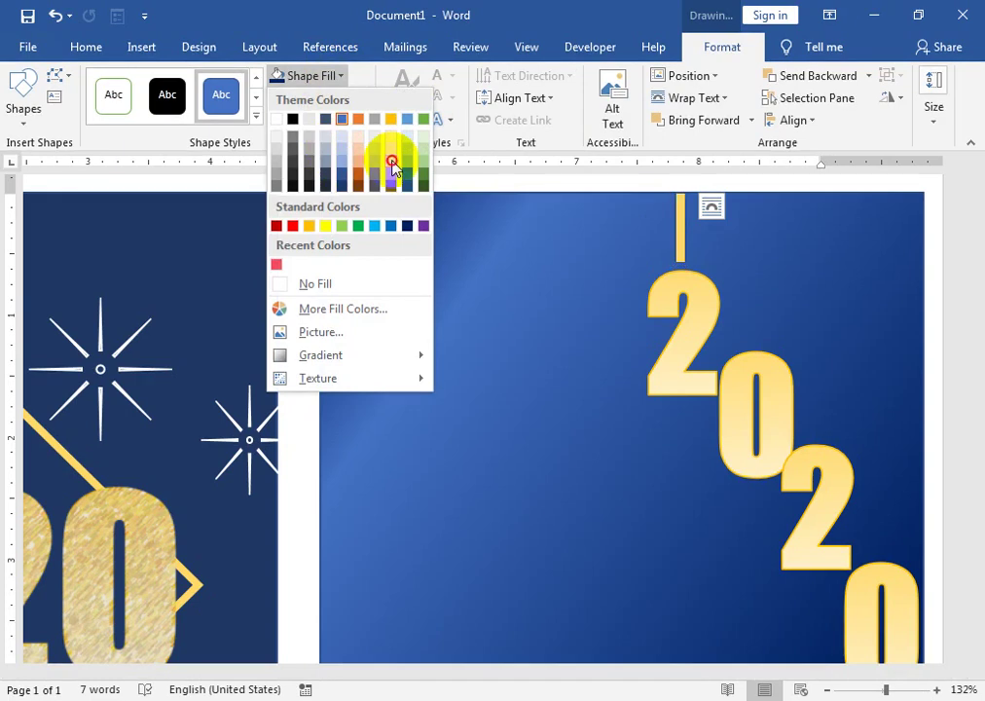
click(392, 164)
click(37, 105)
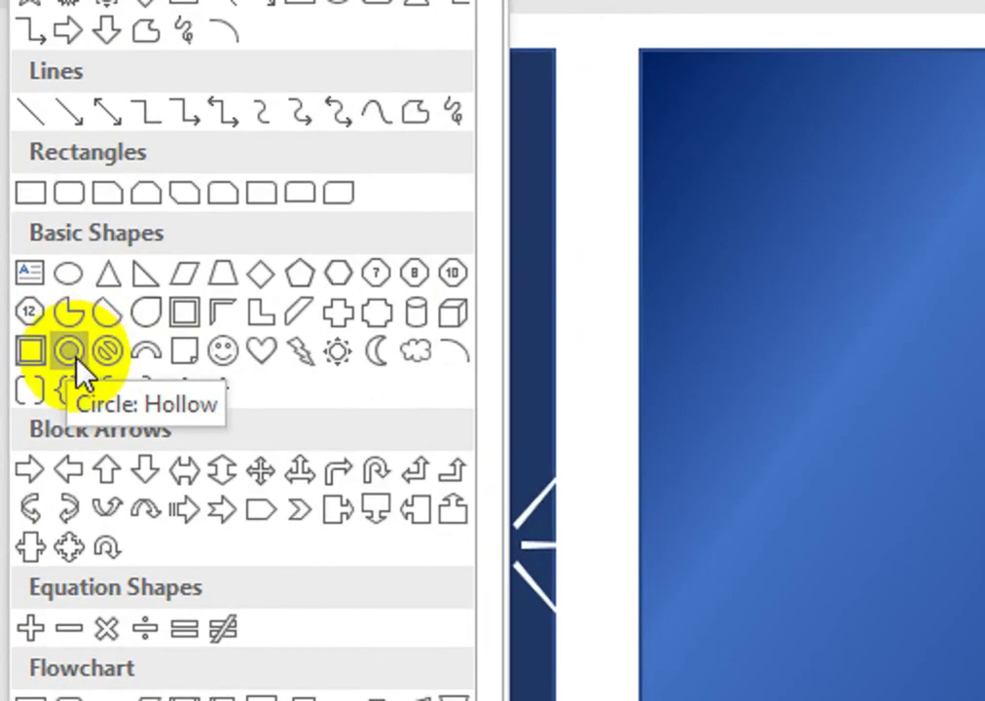
- Draw a small hollow ring with gold fill and no outline, and move it onto the string
click(35, 343)
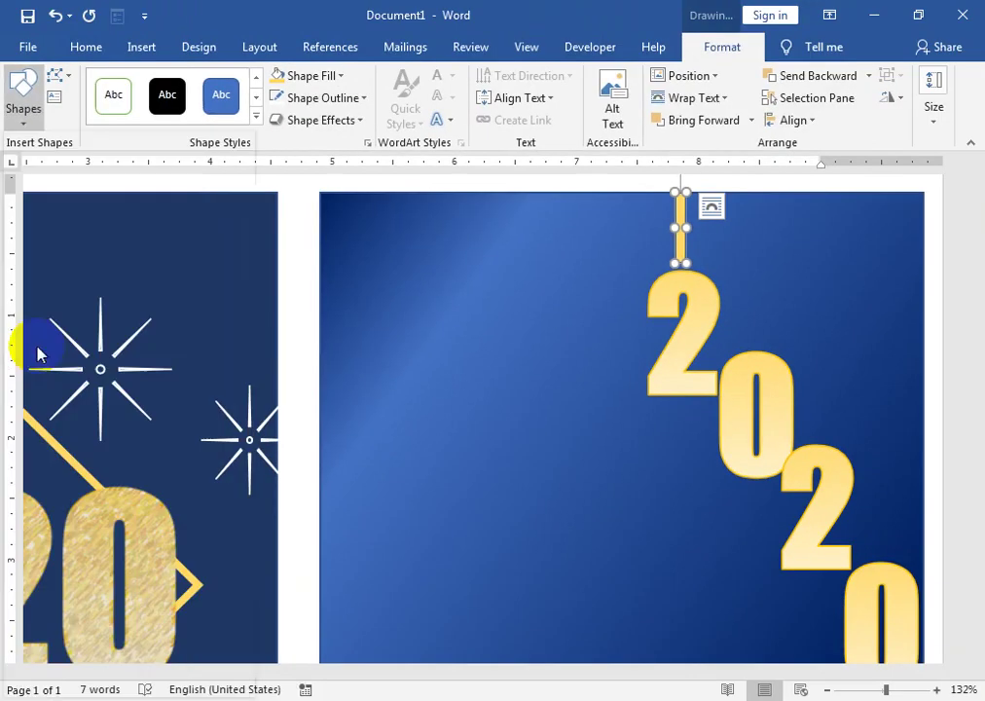
drag(673, 253, 681, 256)
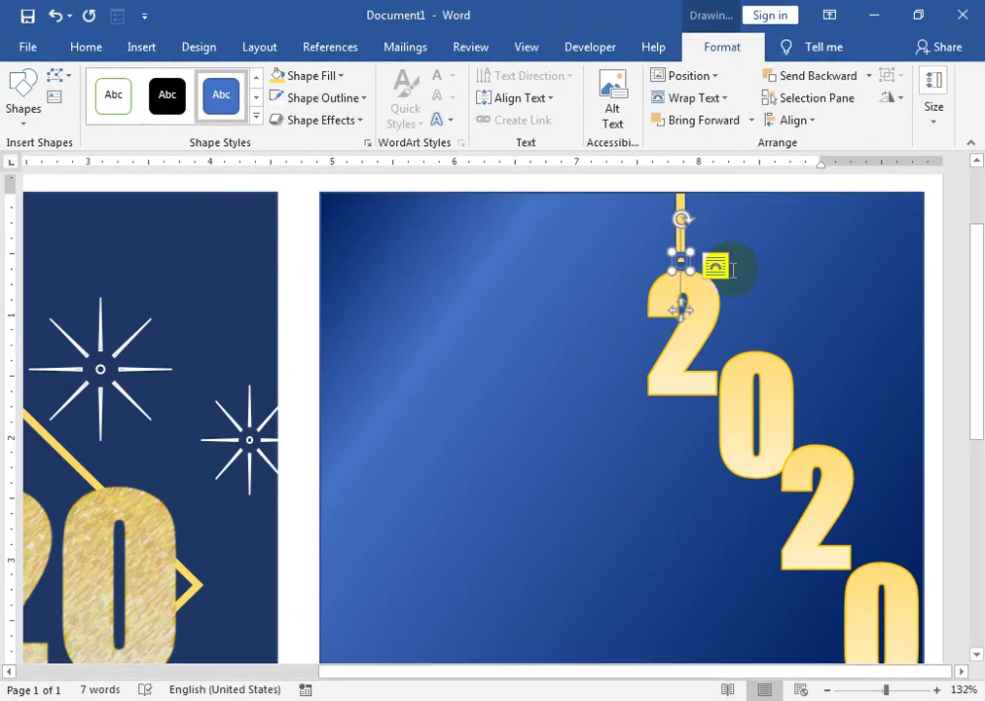
click(326, 75)
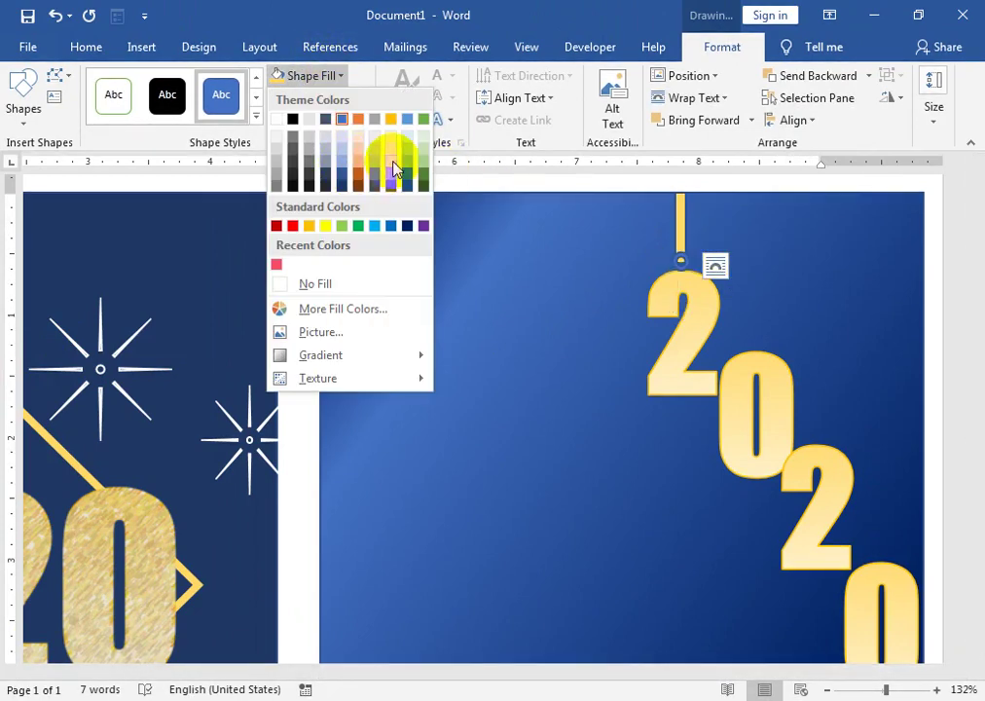
click(392, 164)
click(358, 96)
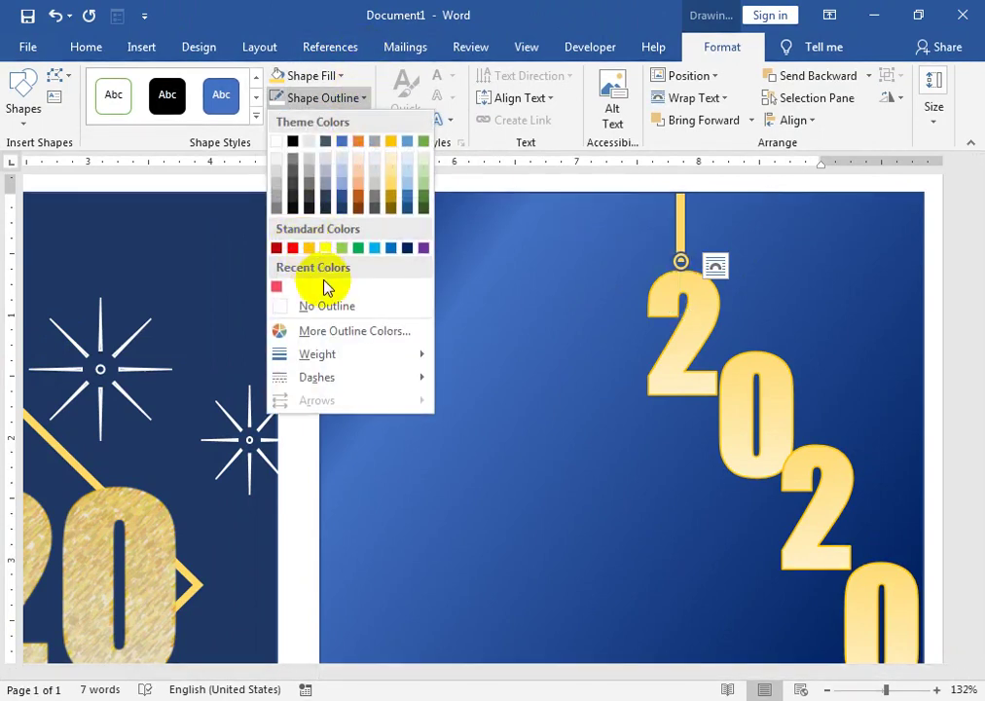
click(354, 302)
drag(354, 302, 685, 262)
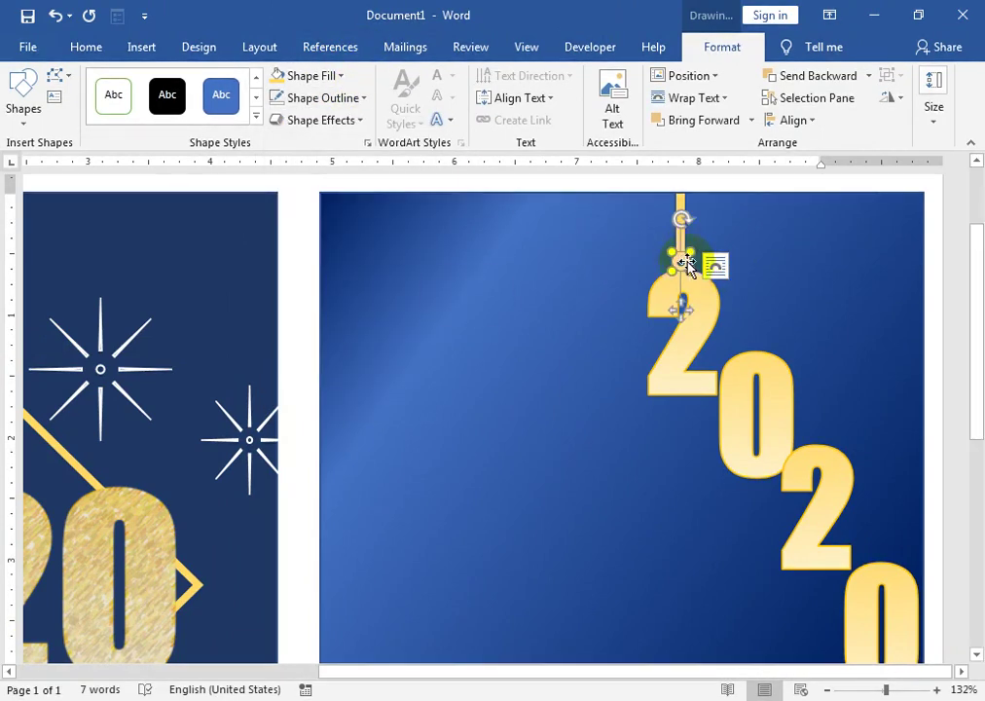
- Group the gold ring and the string into one hanger
shift+click(681, 202)
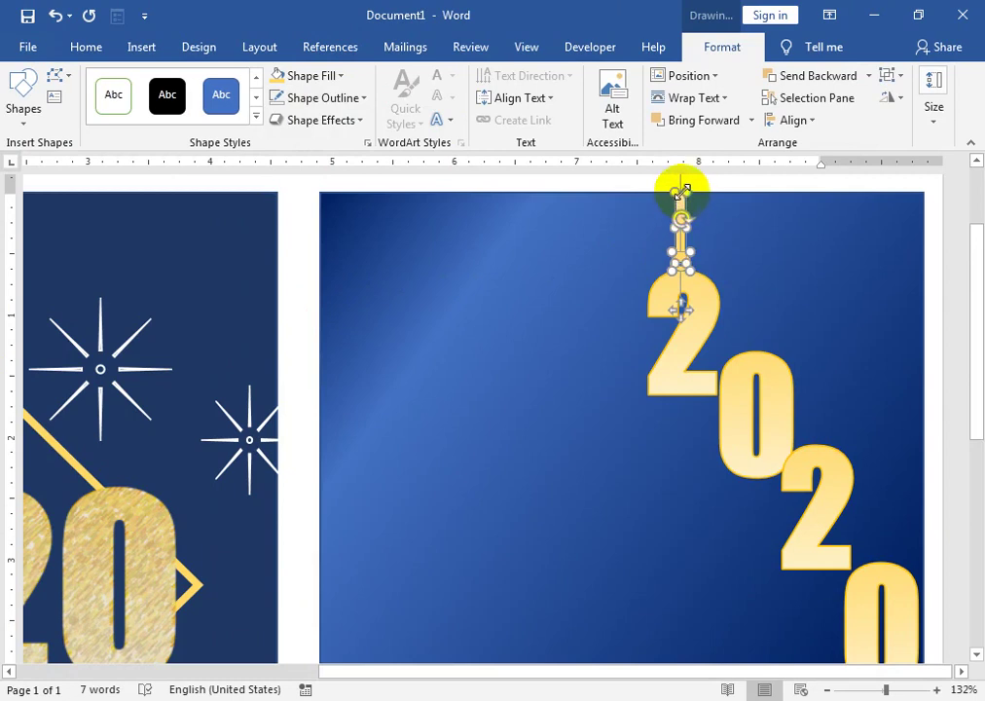
drag(676, 185, 682, 228)
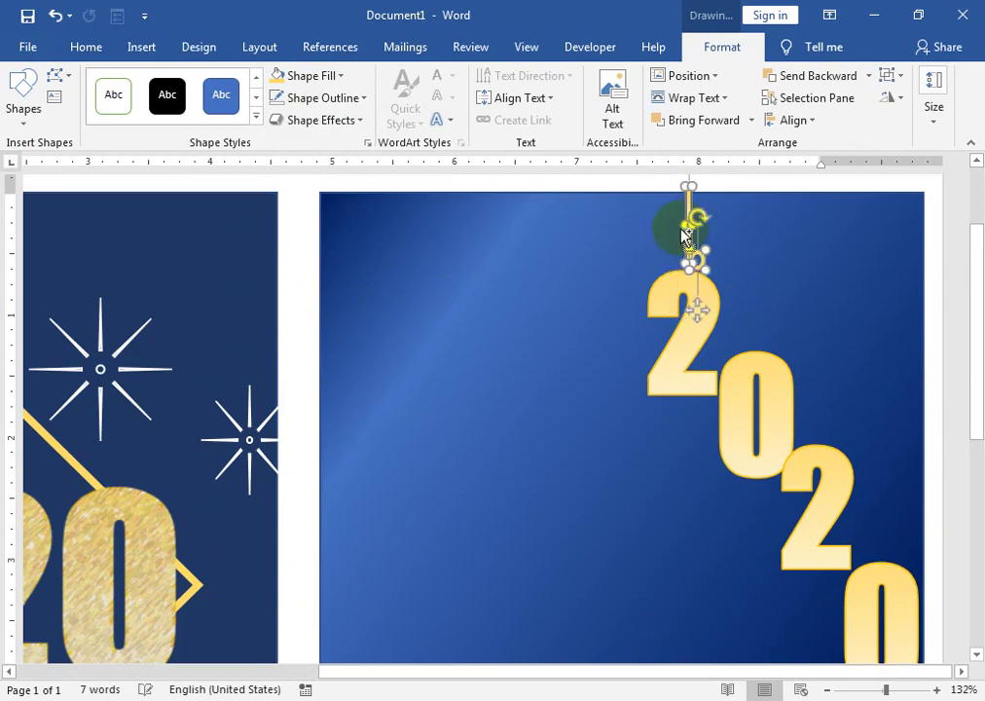
key(ctrl+z)
right_click(683, 222)
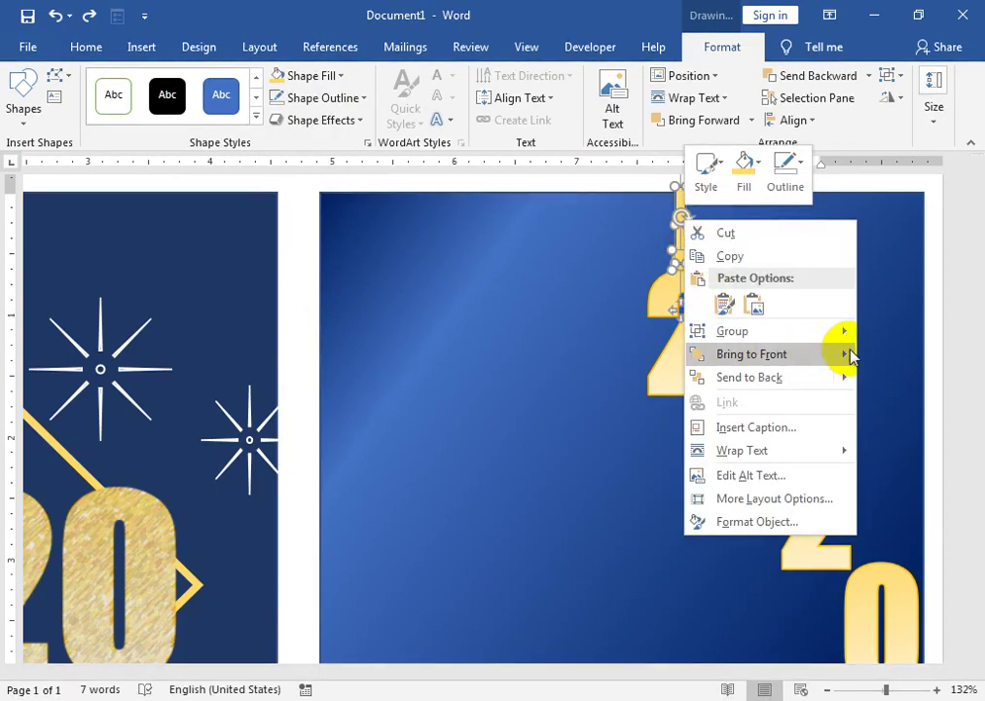
mouse_move(845, 336)
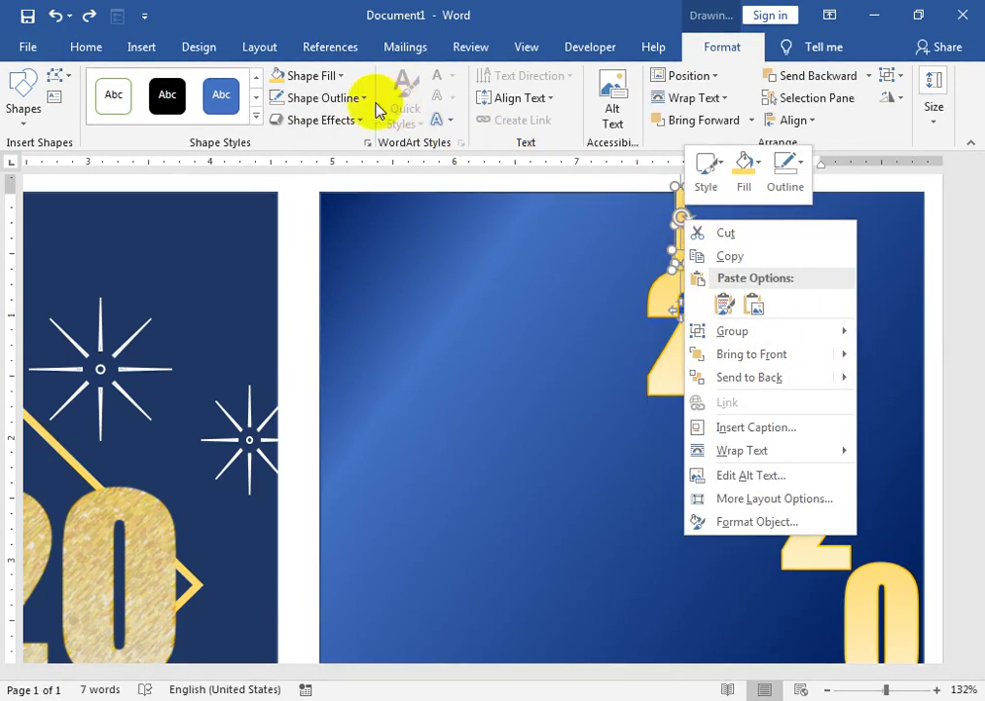
click(322, 97)
click(451, 325)
click(689, 231)
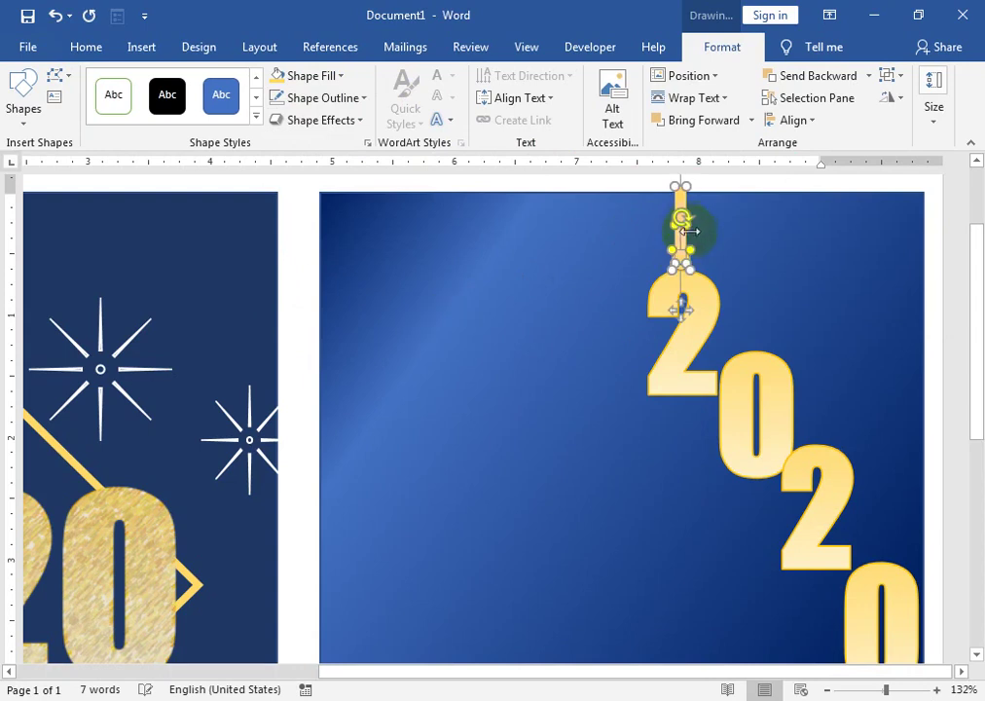
right_click(684, 202)
mouse_move(838, 314)
click(881, 320)
click(714, 198)
click(716, 202)
click(685, 209)
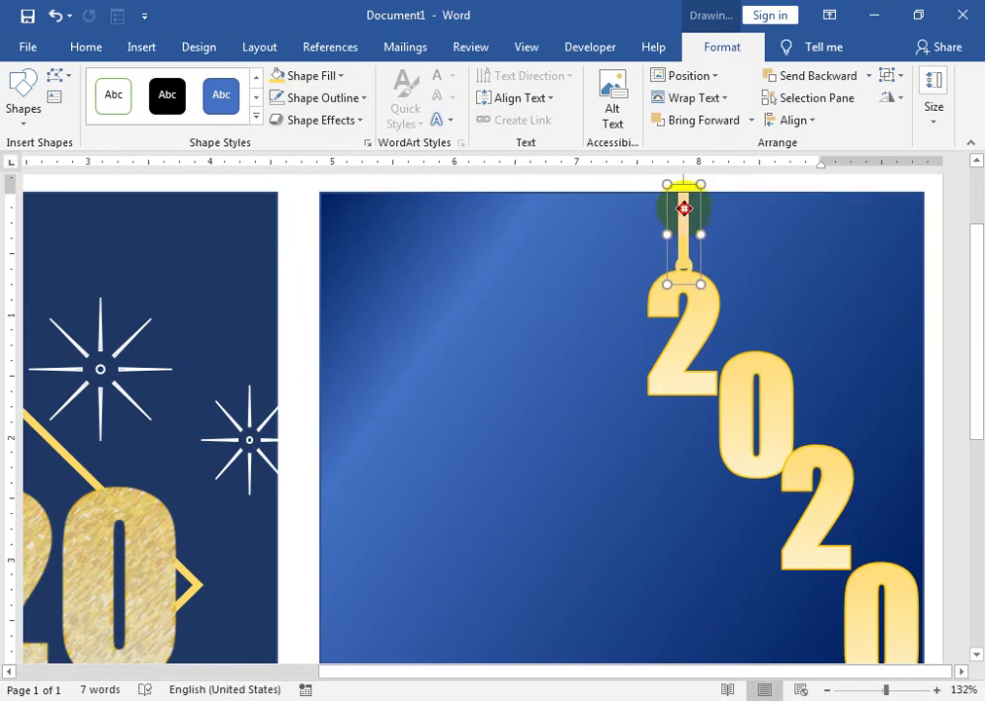
- Copy the string onto the top of the first 0 and stretch it to the card's top edge
mouse_move(699, 230)
mouse_down()
mouse_move(747, 273)
mouse_move(753, 194)
mouse_up()
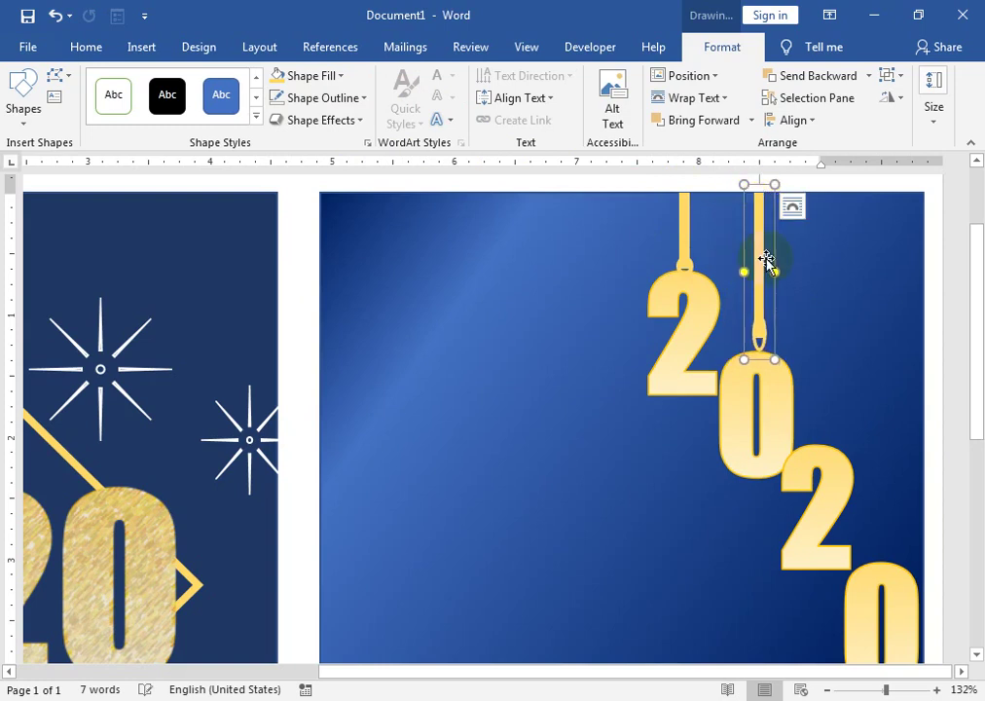
drag(773, 357, 776, 343)
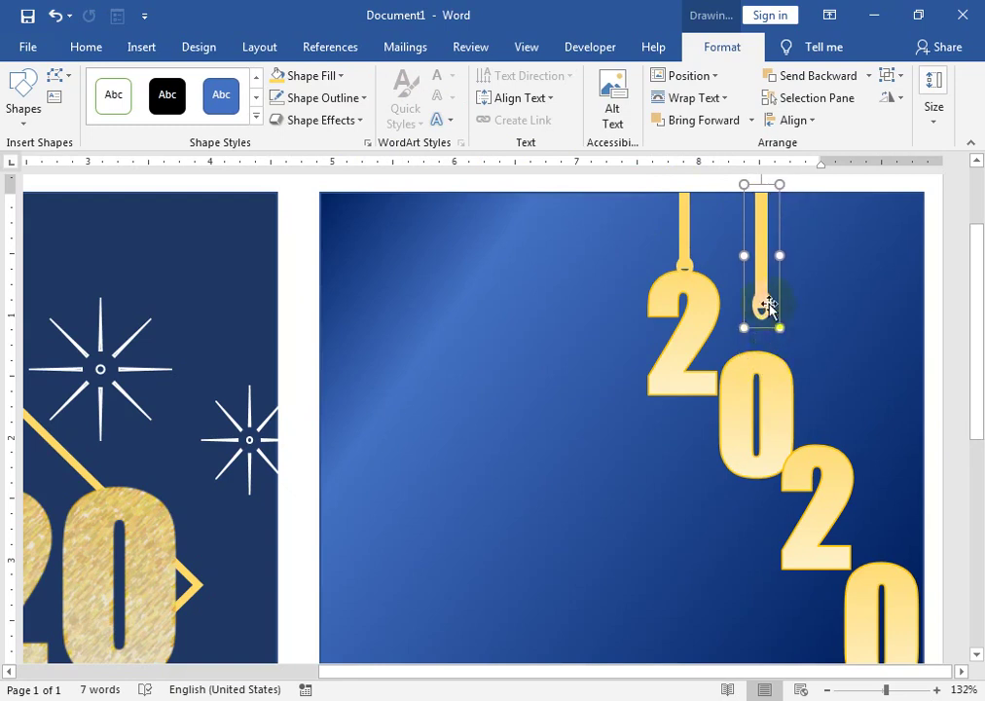
drag(762, 292, 755, 315)
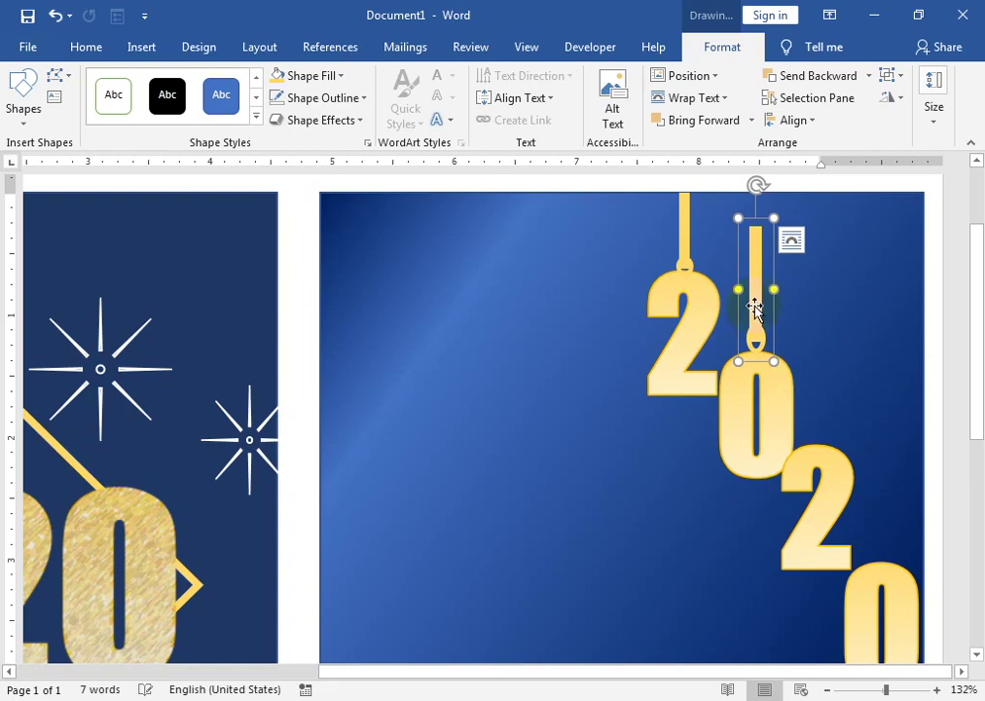
drag(739, 216, 745, 186)
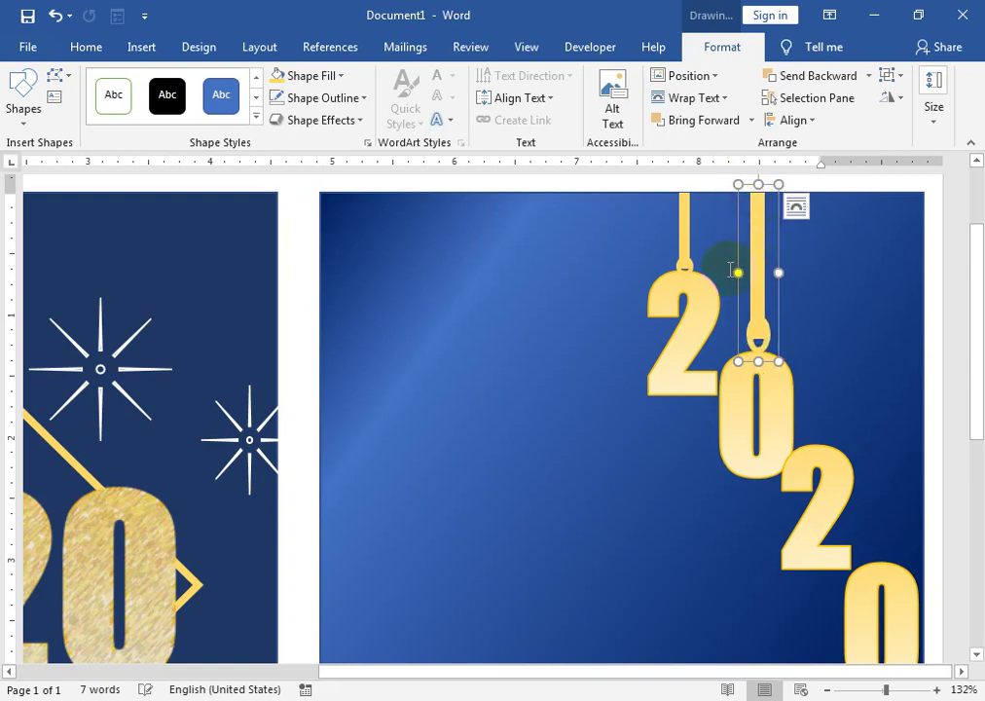
drag(779, 271, 767, 272)
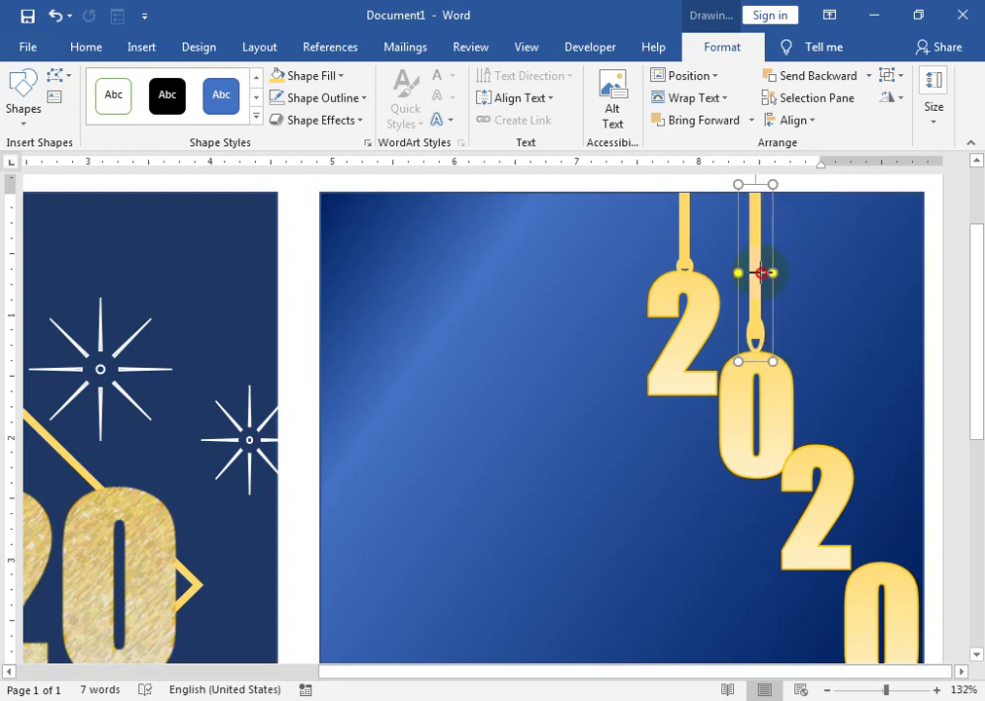
- Copy a string above the second 2 and stretch the strings up to the top edge
mouse_move(776, 280)
mouse_down()
mouse_move(805, 355)
mouse_move(821, 349)
mouse_move(879, 443)
mouse_up()
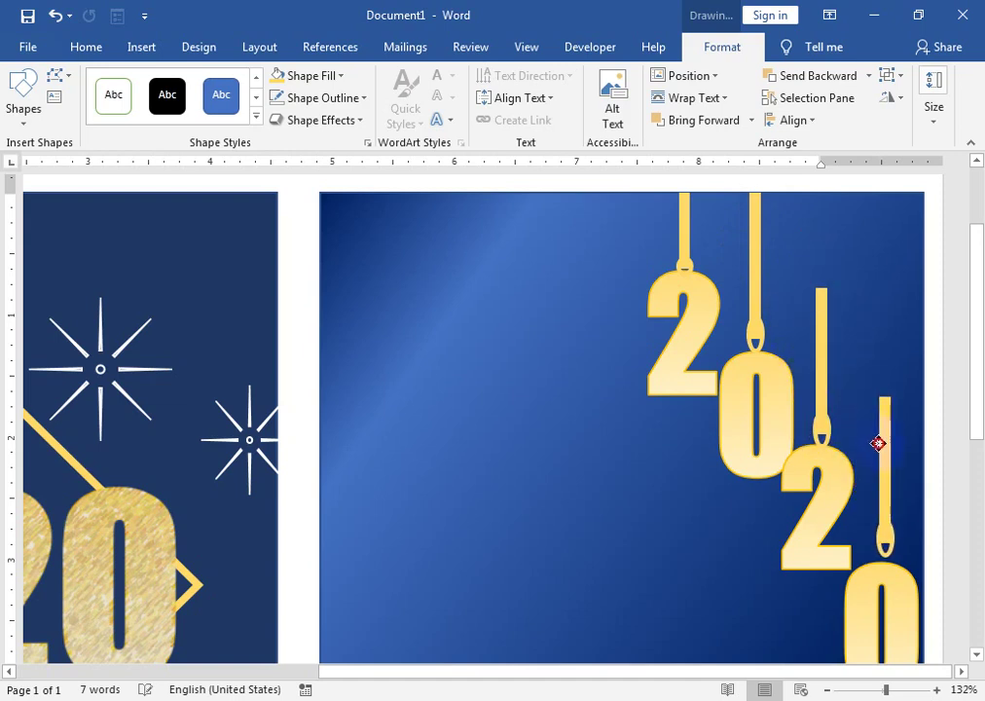
drag(877, 455, 877, 452)
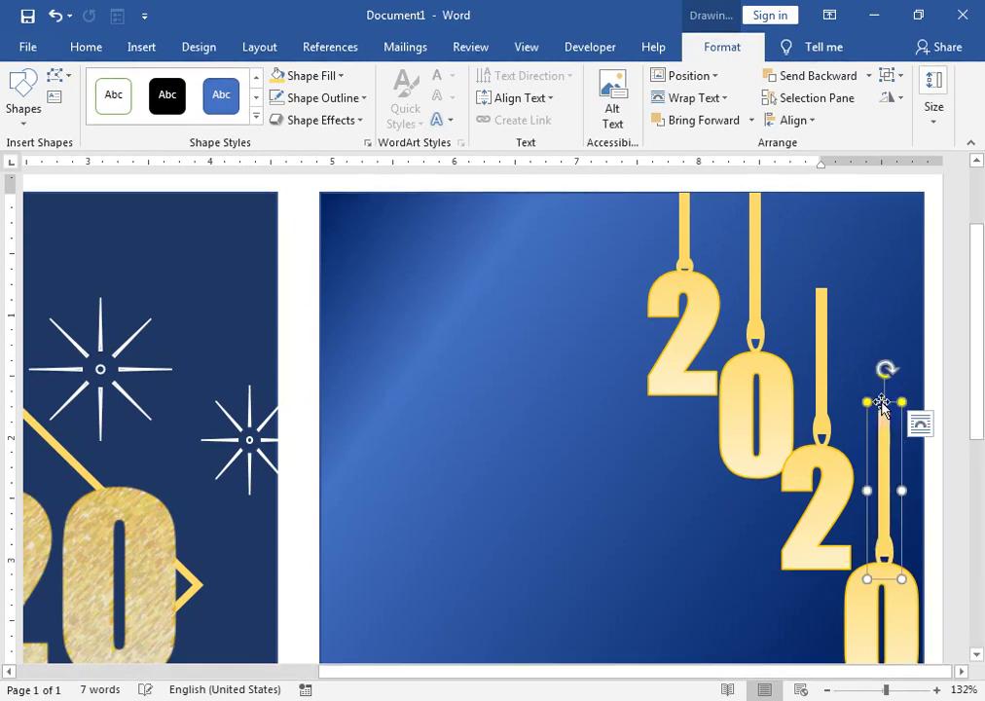
drag(866, 400, 873, 192)
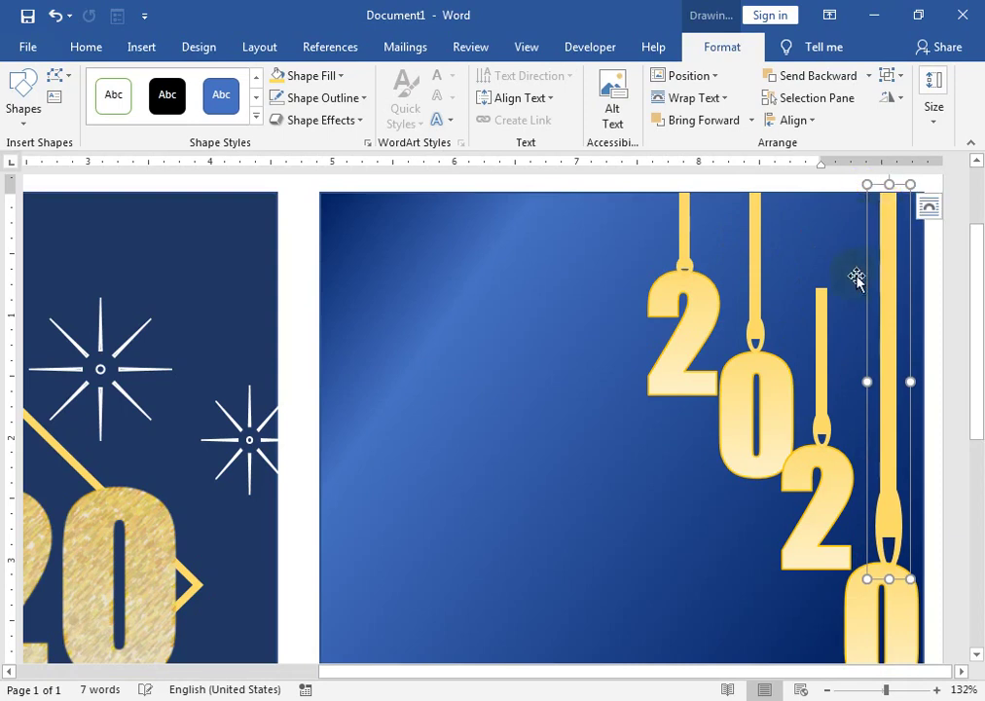
shift+click(822, 316)
drag(804, 279, 805, 191)
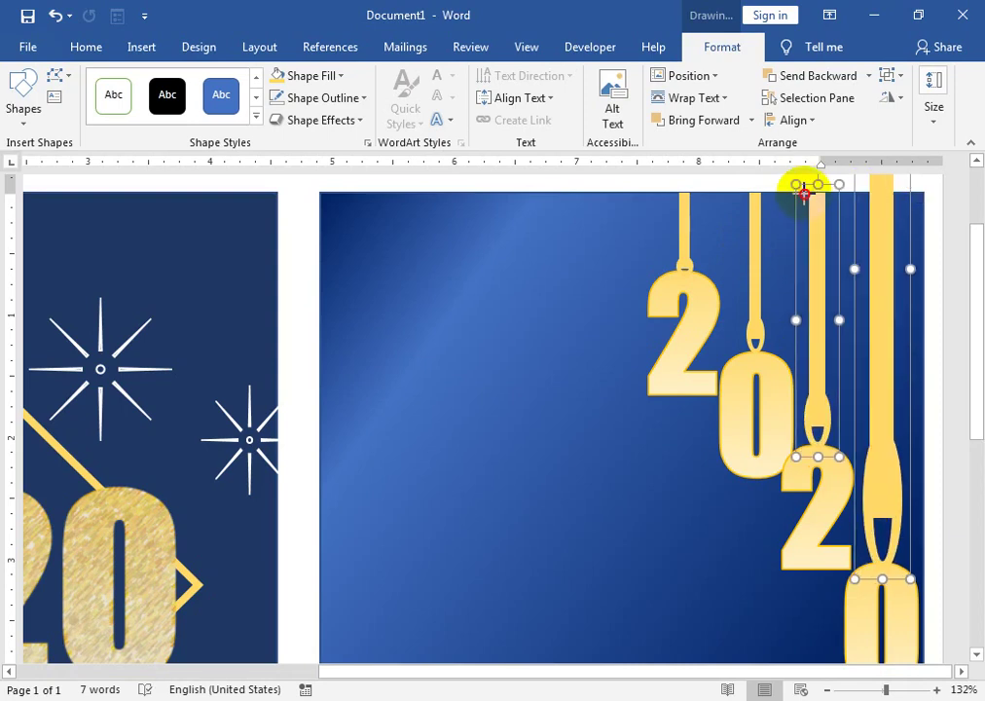
click(900, 277)
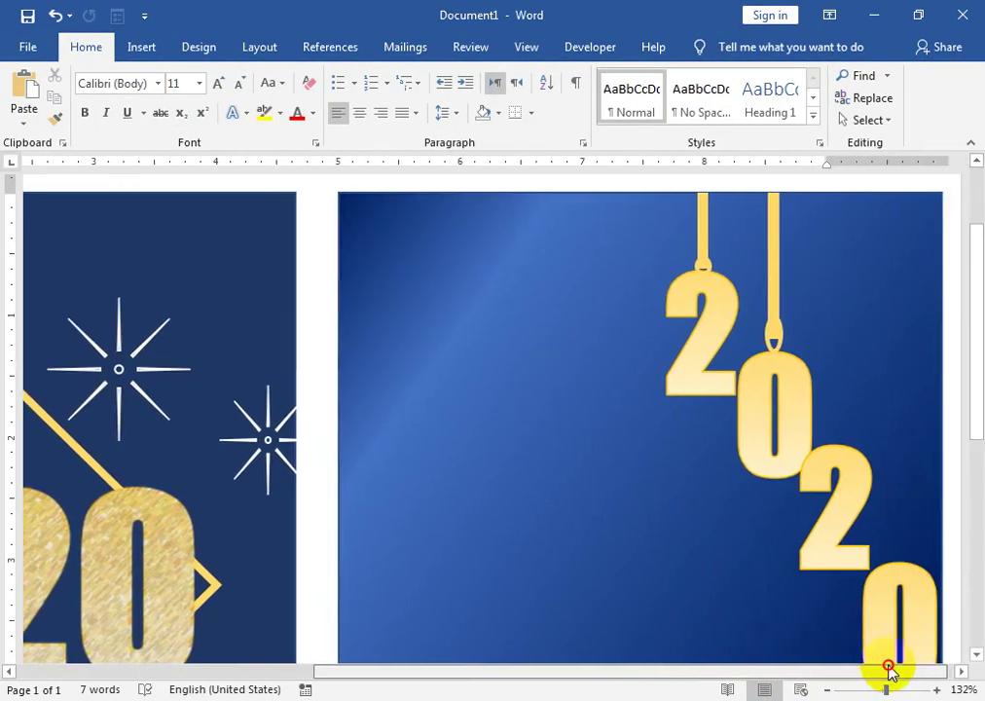
- Ungroup the first 0's string, delete its connector, and extend the line onto the 0
drag(668, 673, 888, 672)
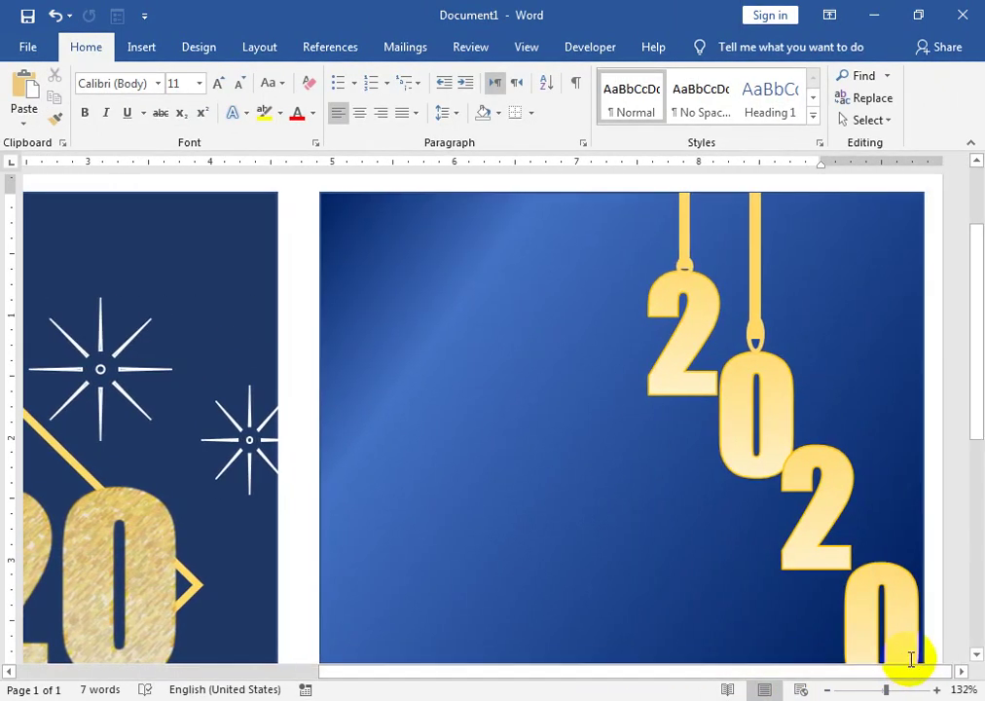
click(754, 330)
click(723, 47)
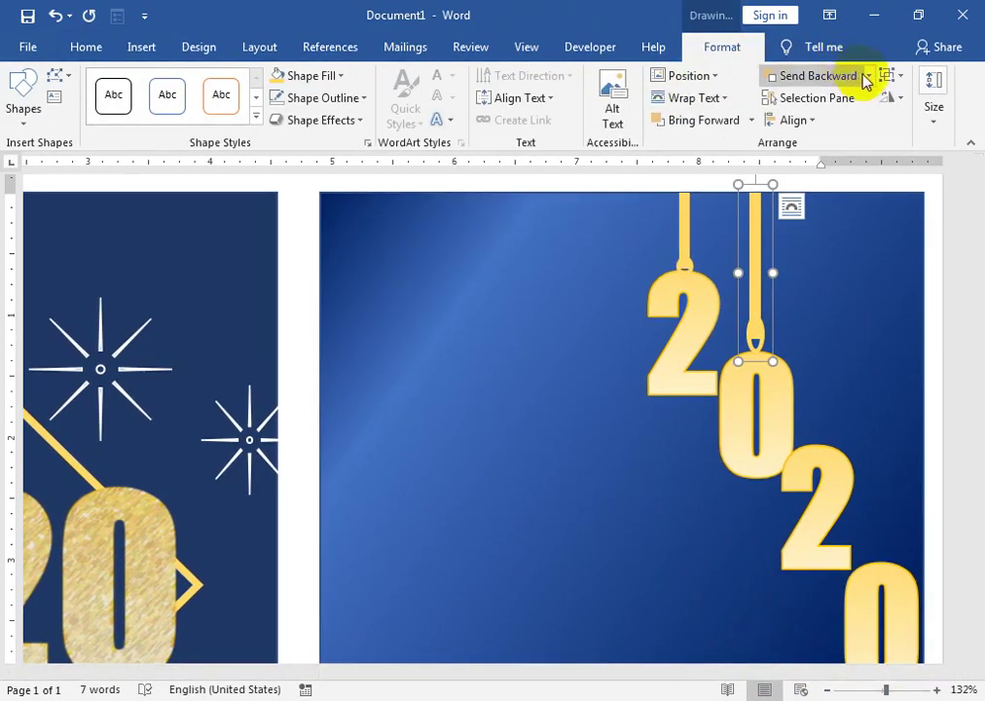
click(901, 86)
click(922, 127)
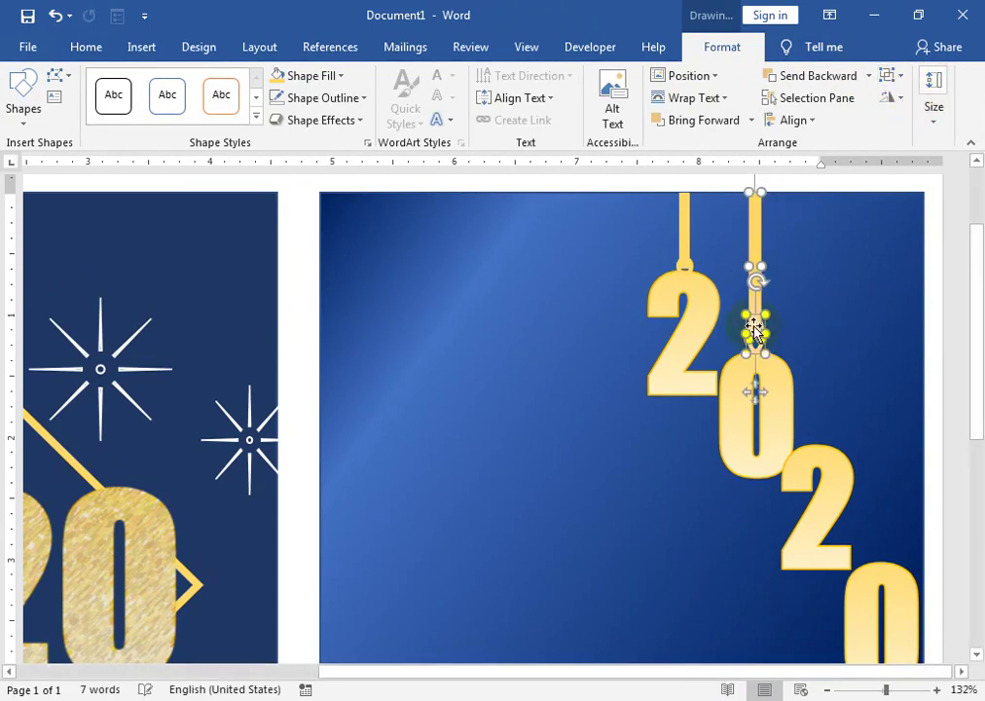
click(816, 329)
click(759, 334)
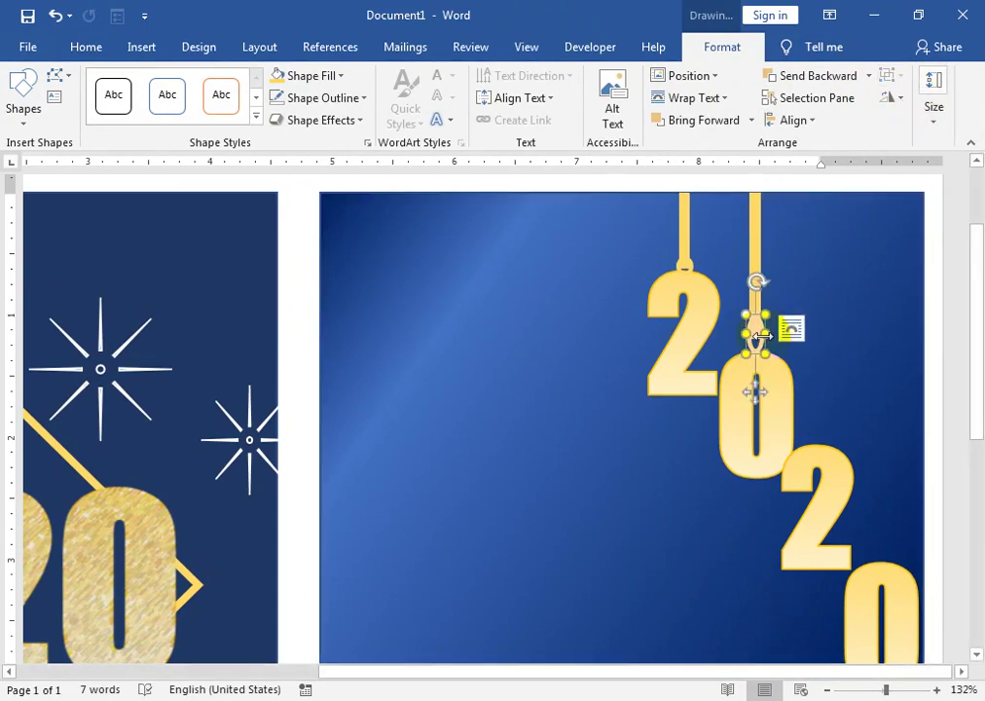
key(Delete)
click(754, 343)
drag(753, 342, 753, 352)
drag(751, 273, 755, 275)
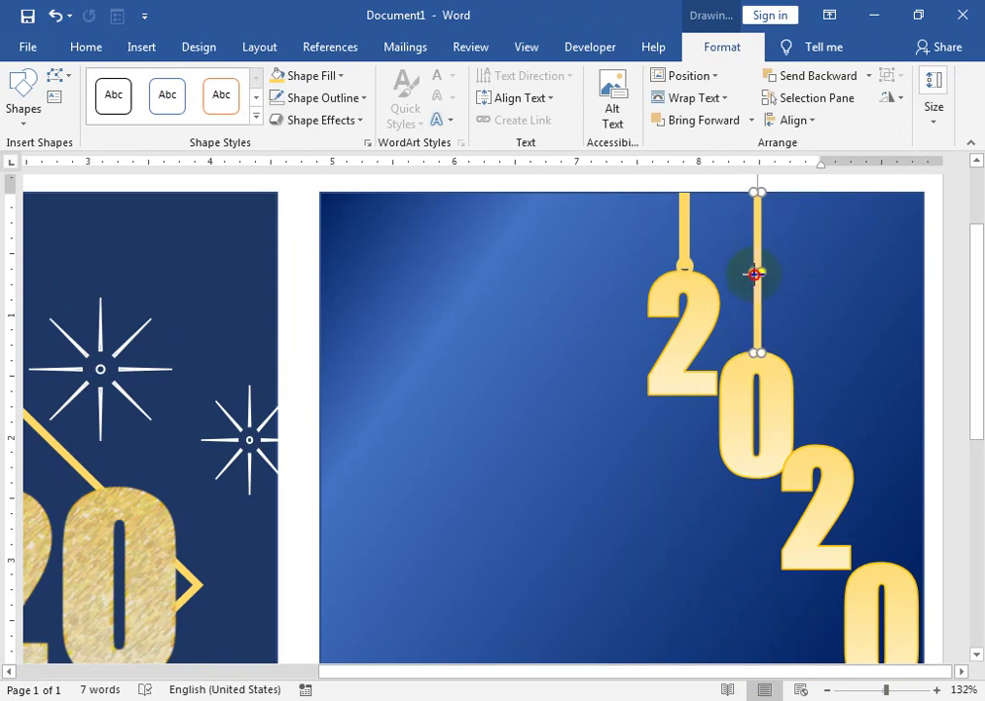
- Ungroup the first 2's ornament and attach its string end to the top of the 2
click(687, 259)
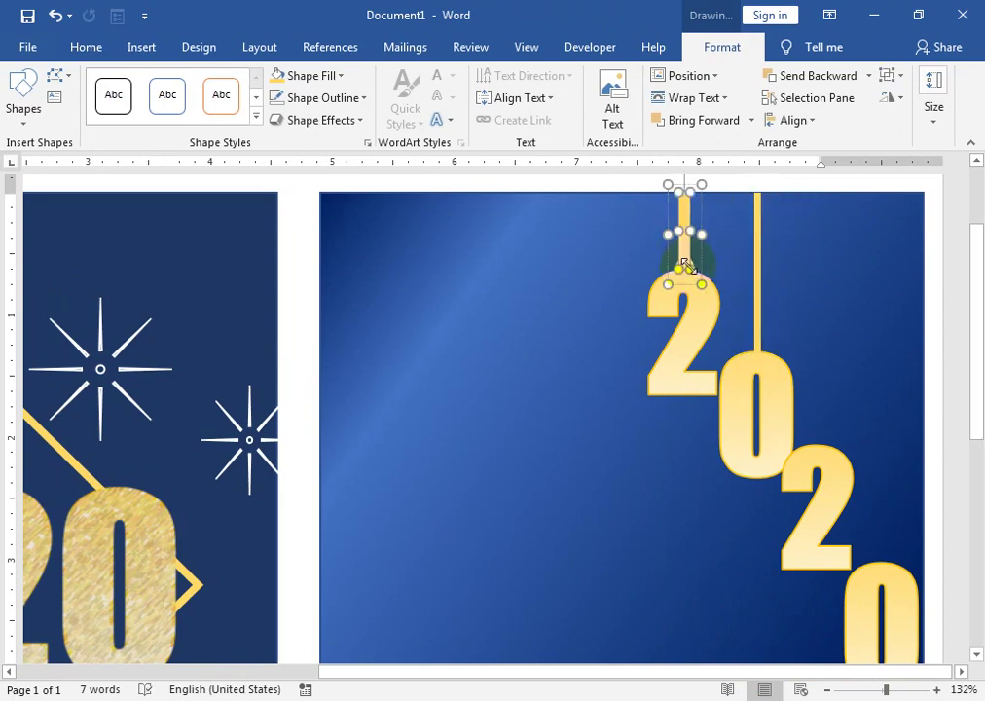
right_click(685, 264)
mouse_move(847, 422)
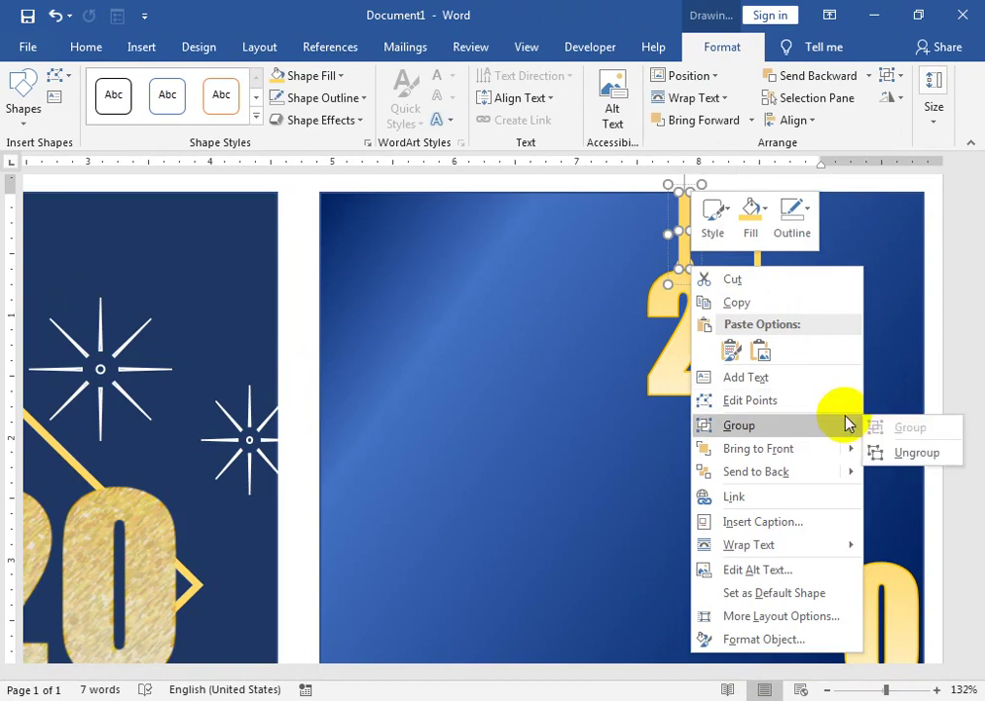
click(881, 452)
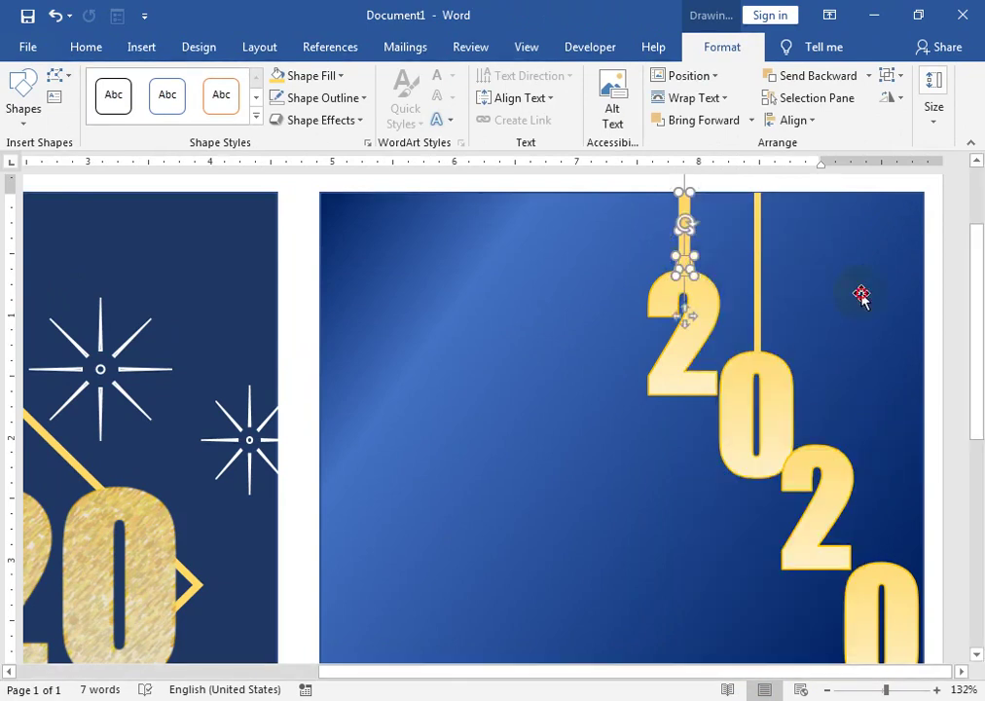
click(708, 271)
click(690, 272)
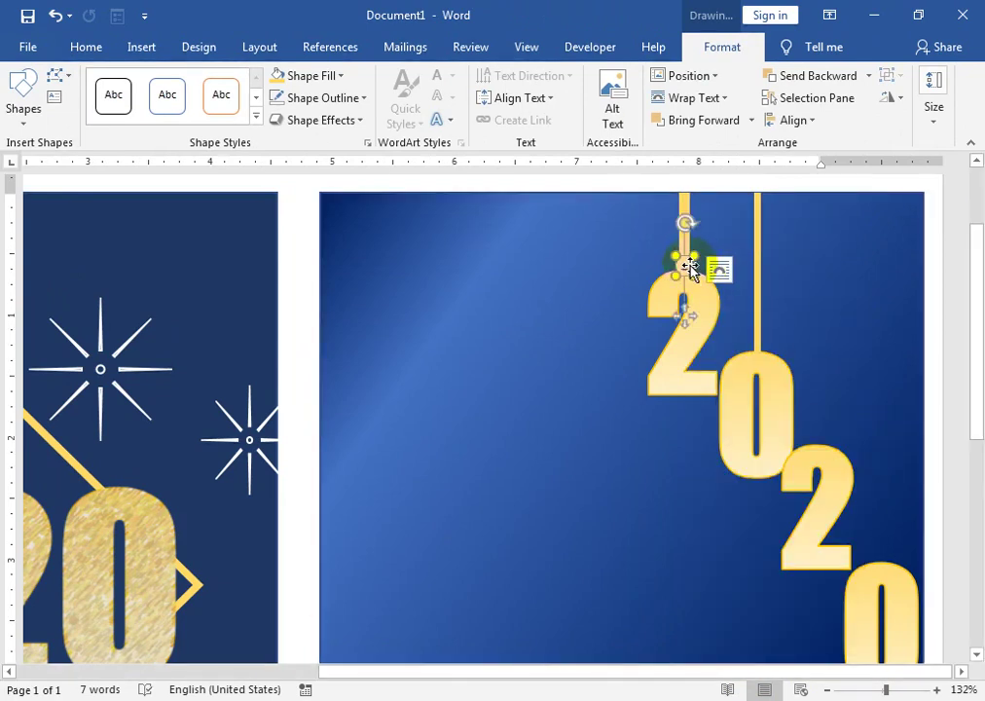
key(Escape)
click(685, 253)
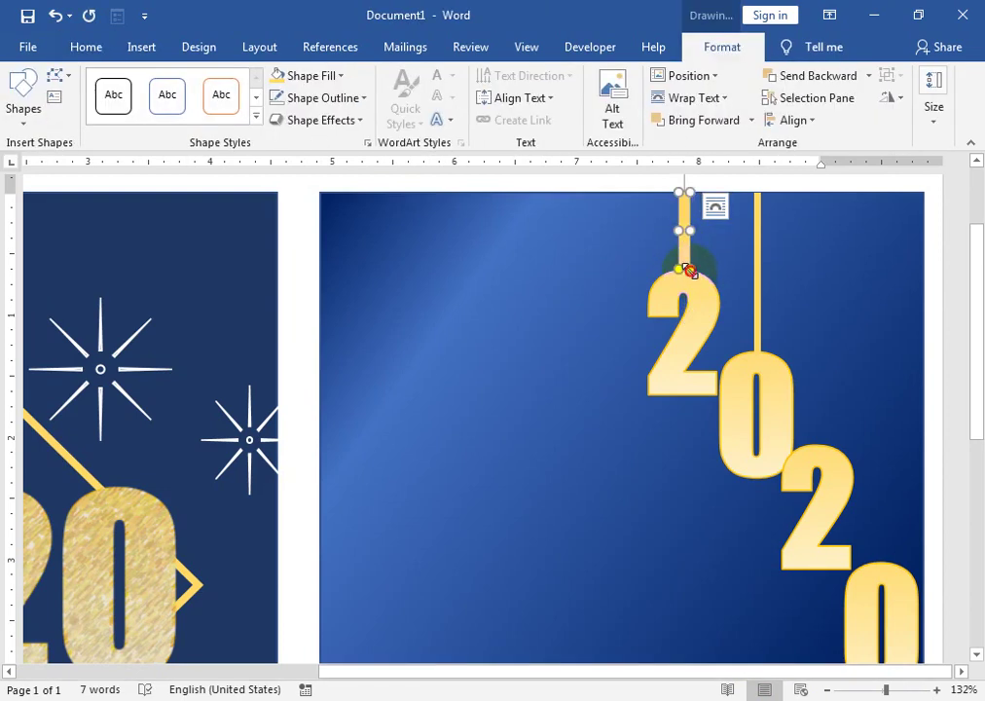
drag(683, 266, 683, 268)
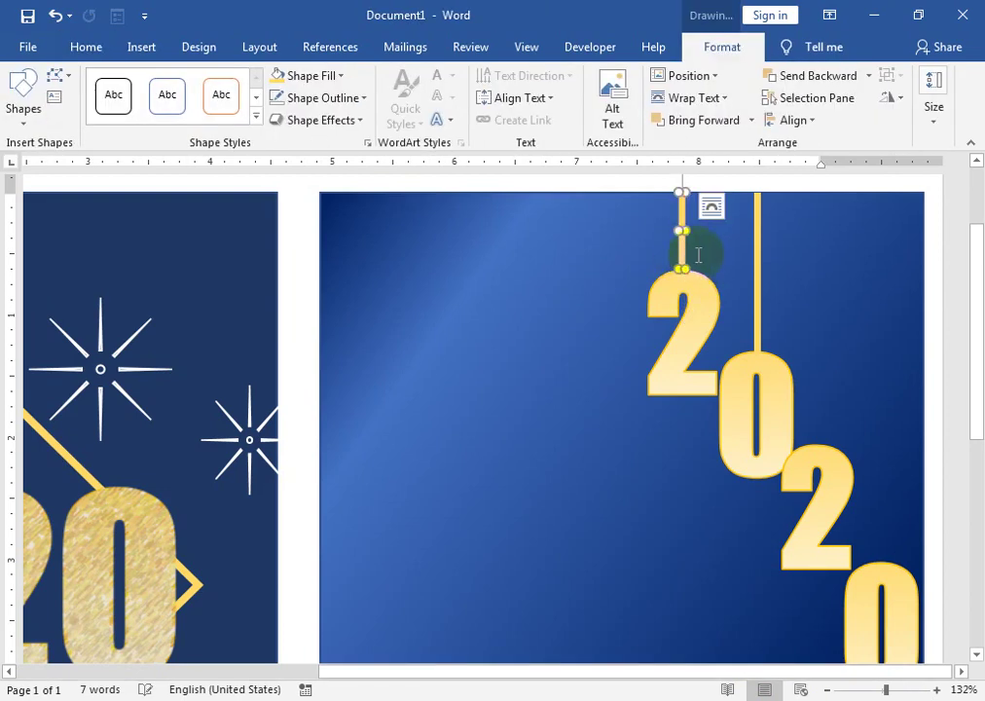
- Copy strings for the second 2 and last 0, lengthen them to the page top, and zoom out
click(758, 269)
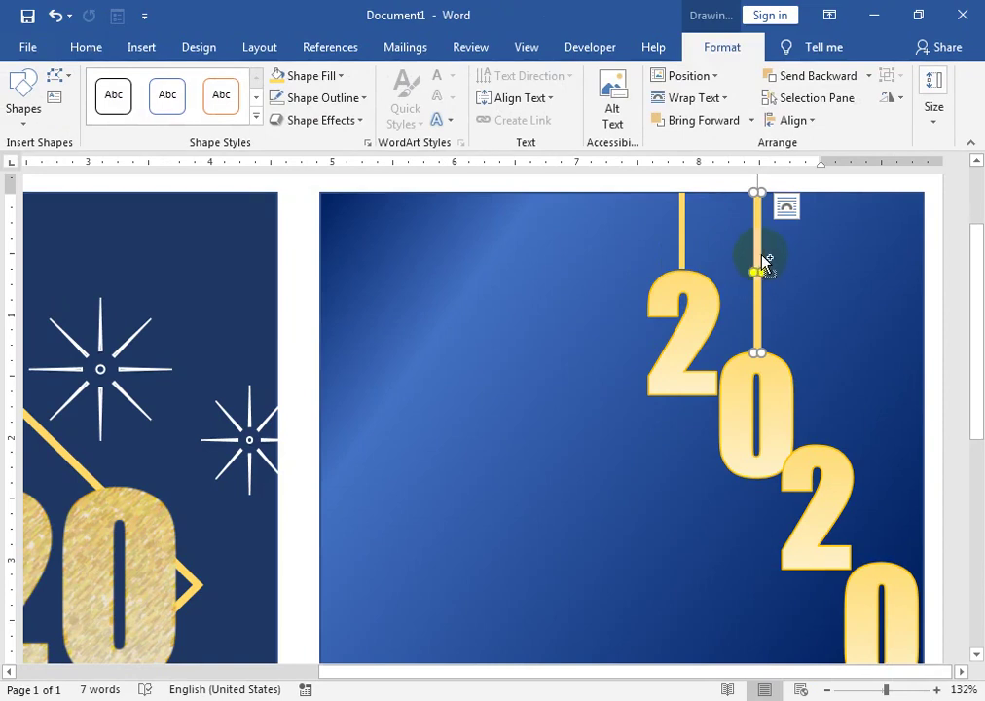
drag(764, 260, 816, 329)
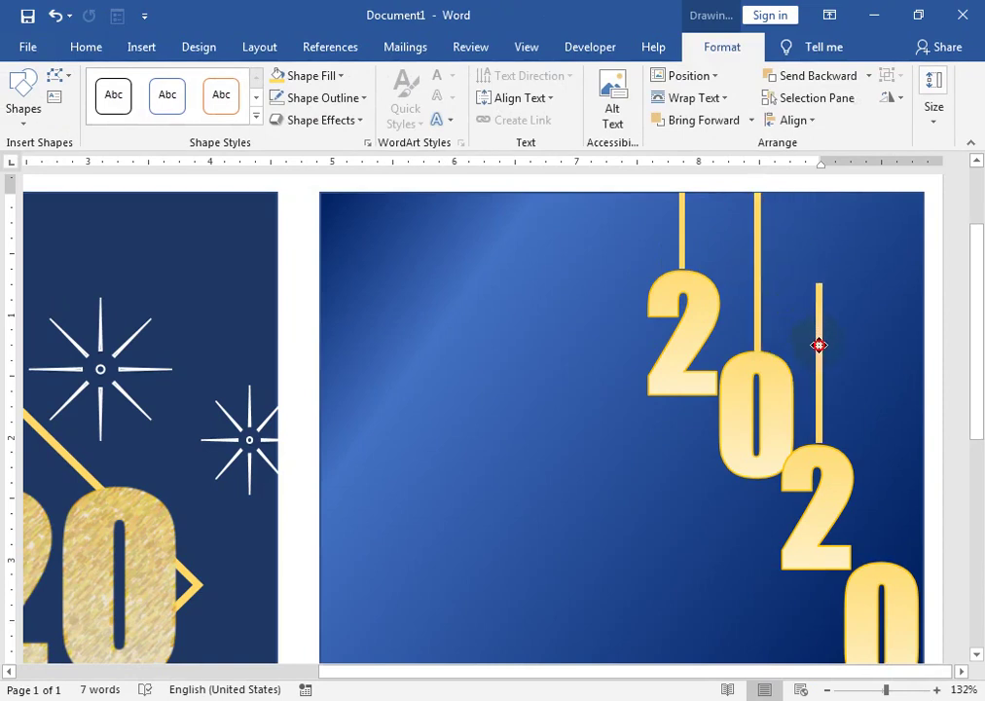
ctrl+drag(823, 357, 823, 358)
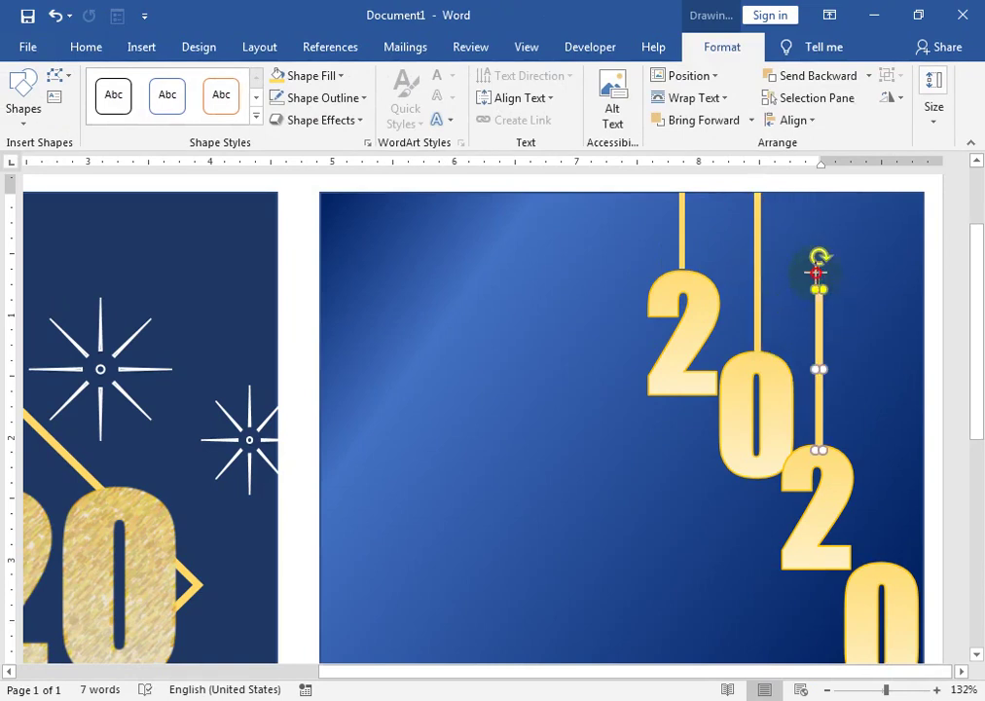
drag(816, 274, 816, 213)
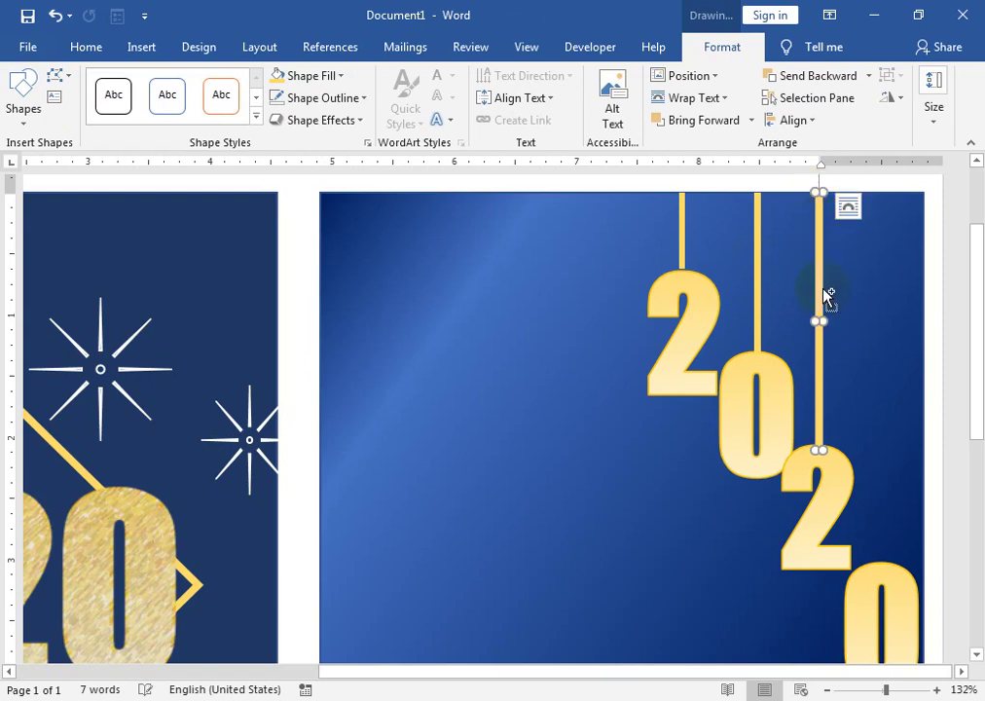
mouse_move(819, 282)
ctrl+mouse_down()
mouse_move(884, 378)
mouse_move(877, 391)
ctrl+mouse_up()
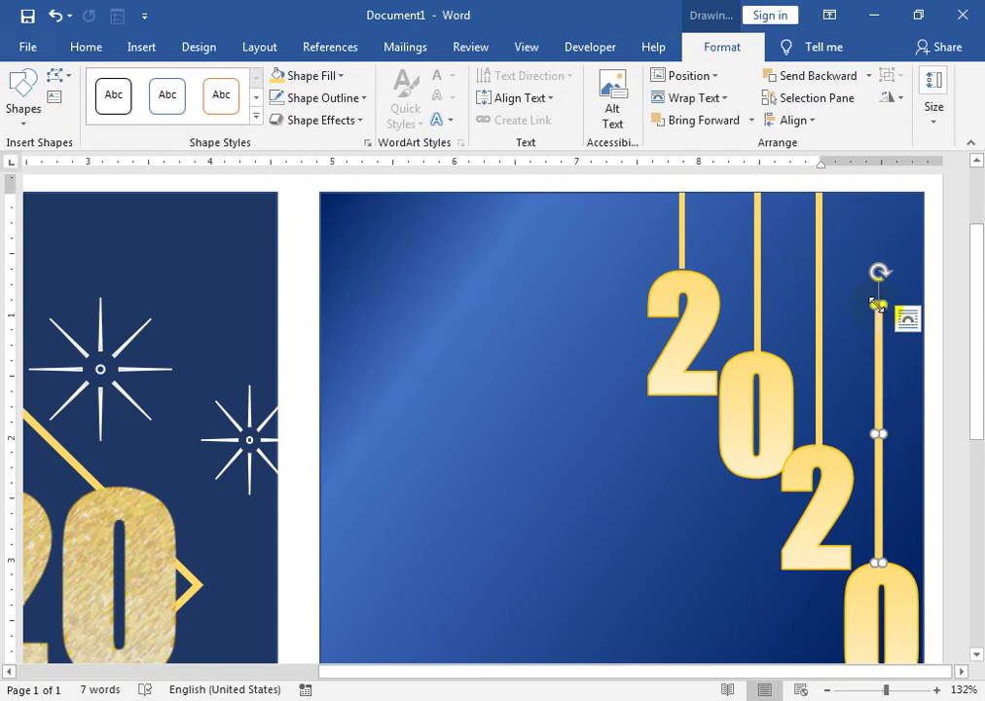
drag(877, 304, 880, 193)
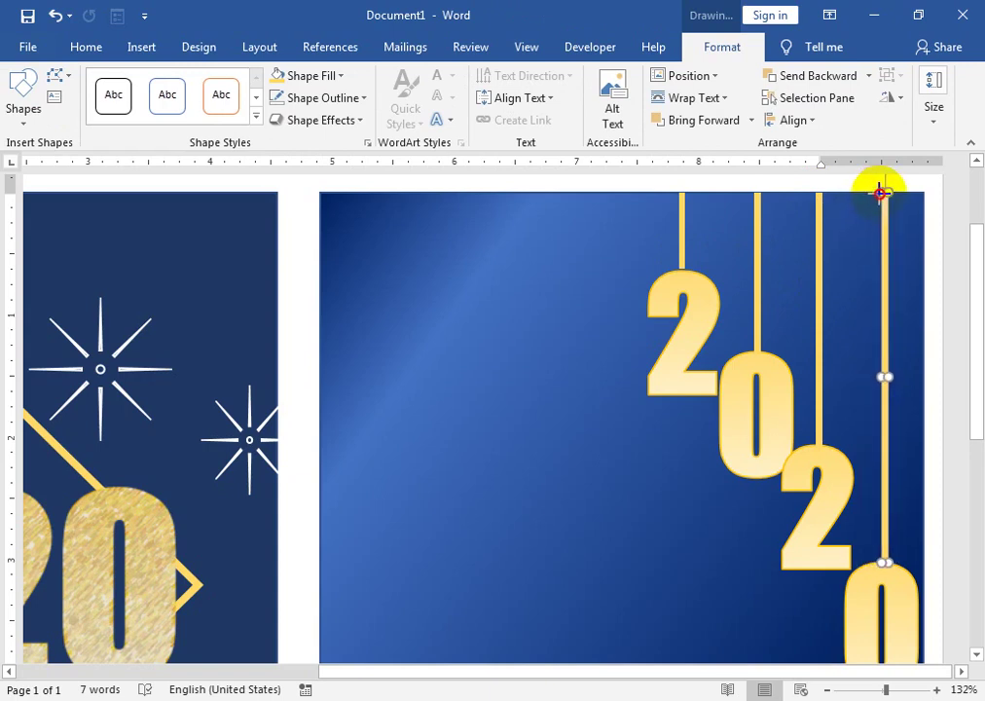
click(959, 482)
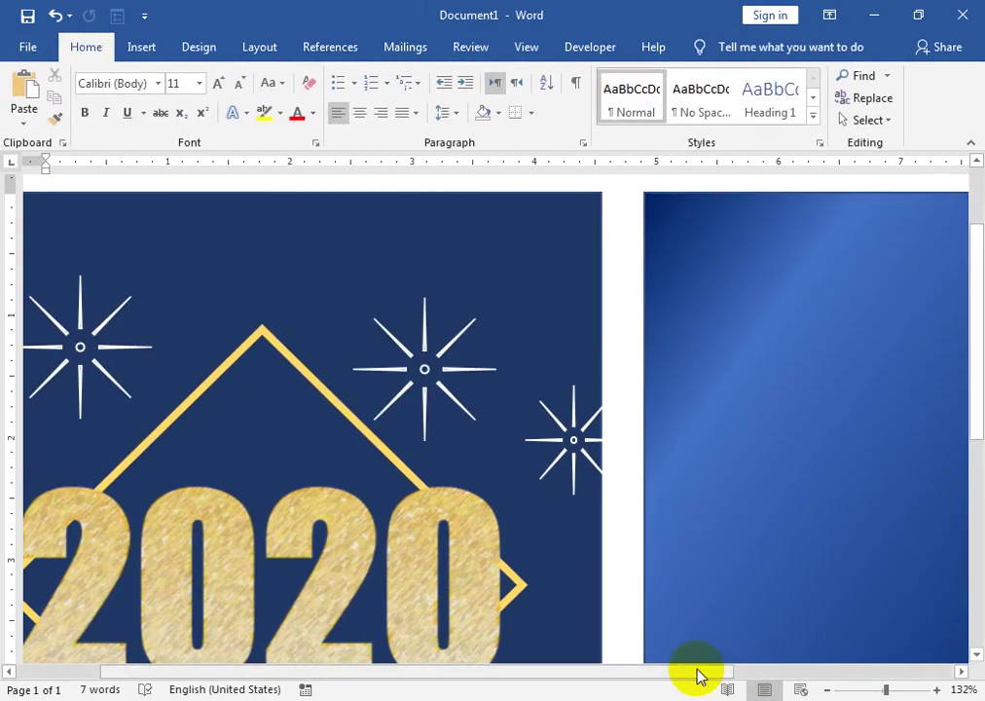
drag(699, 672, 922, 623)
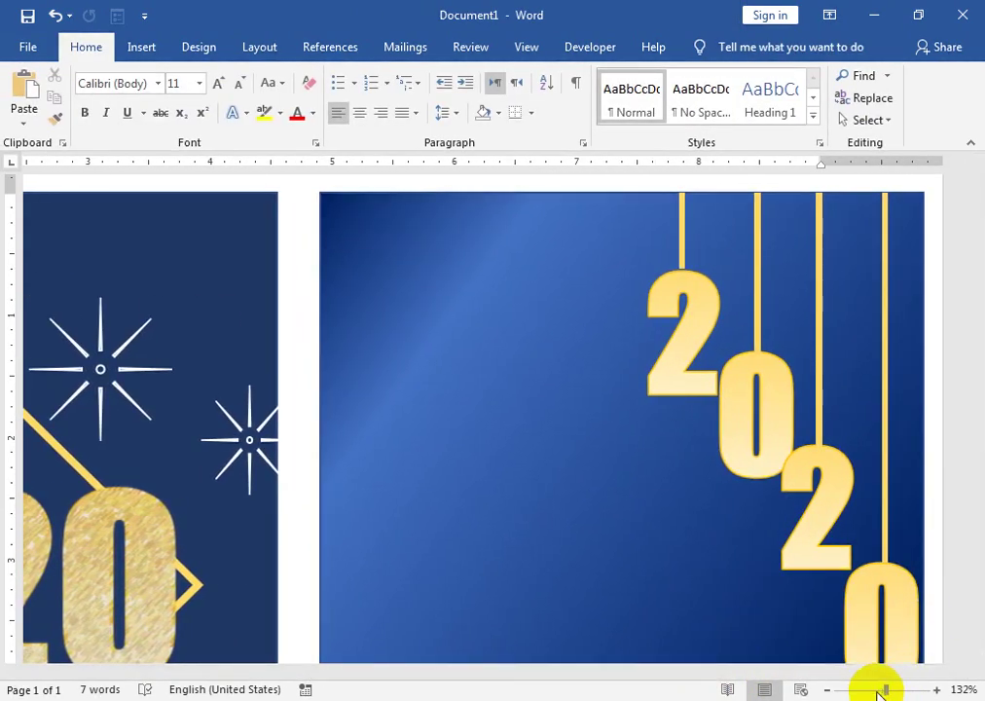
drag(882, 689, 876, 690)
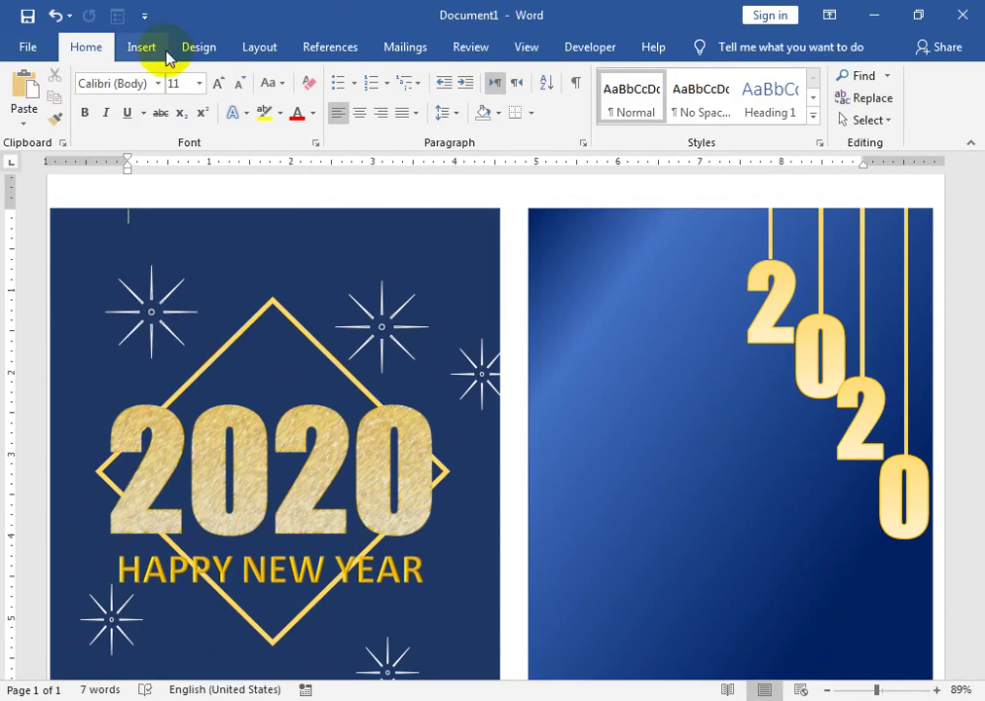
- Insert white, blue-outlined WordArt reading 'HAPPY NEW YEAR' onto the blue card
click(163, 51)
click(745, 99)
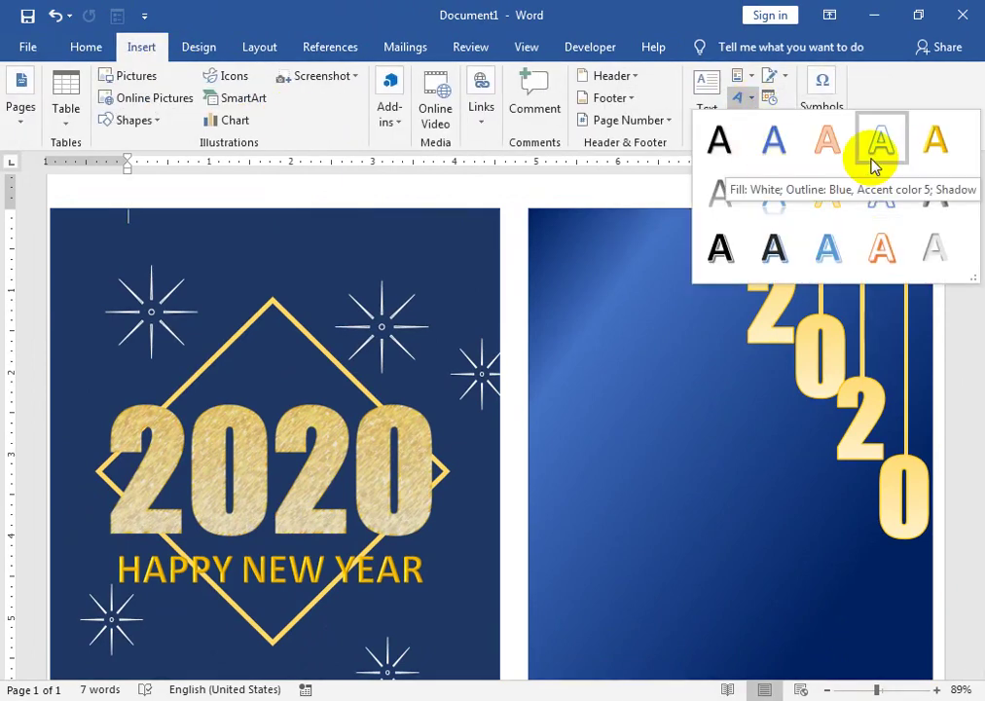
click(874, 209)
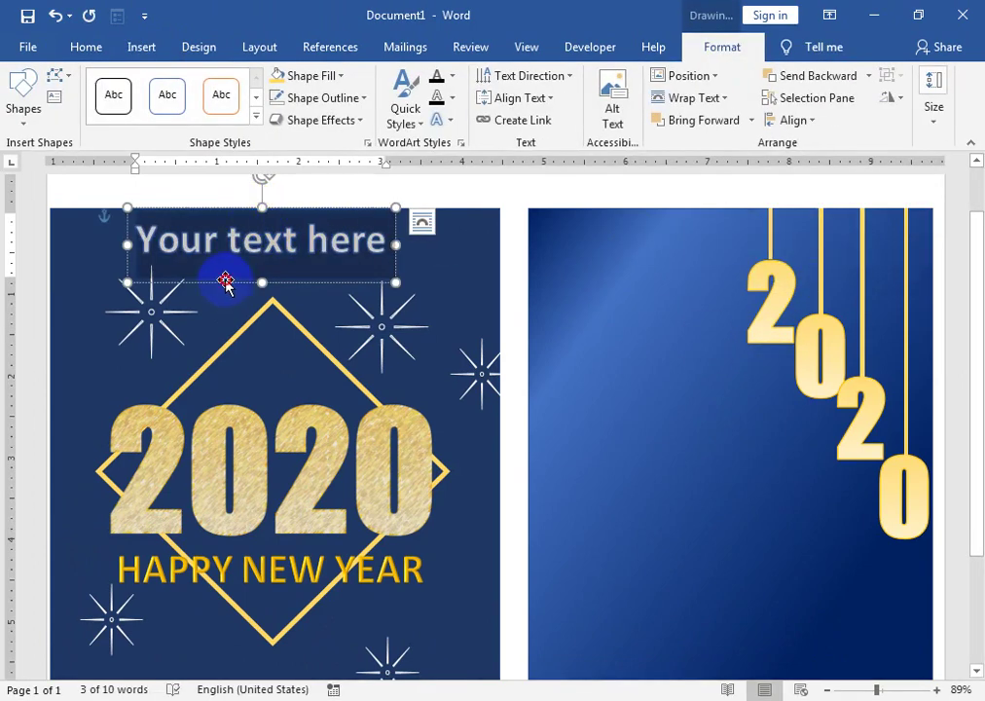
drag(229, 282, 611, 454)
click(649, 419)
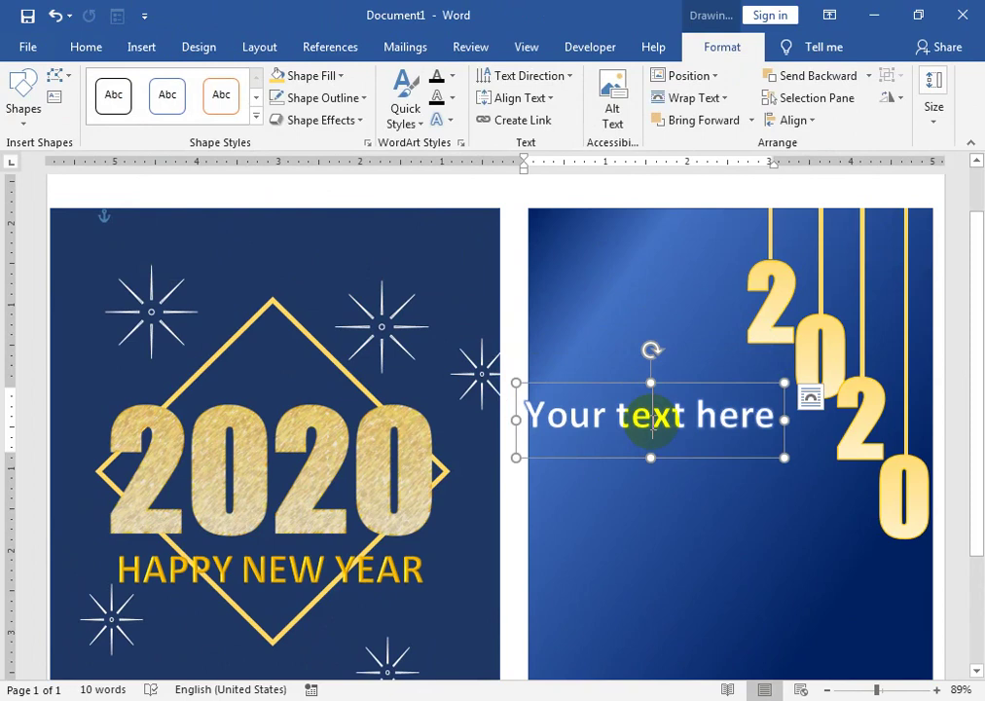
text(HA)
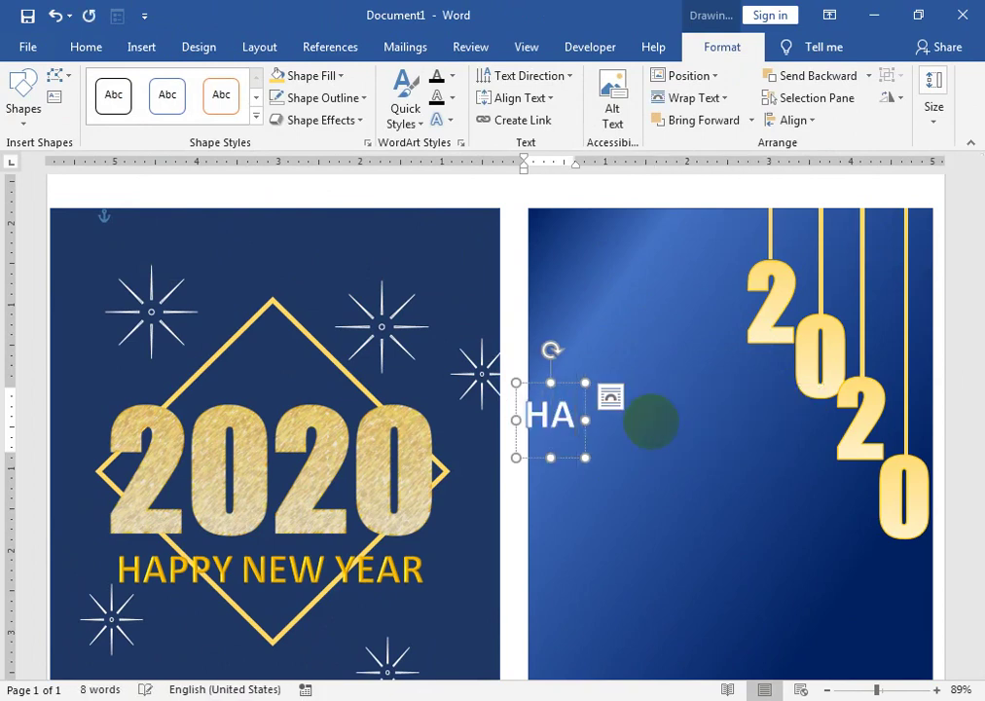
text(PPY)
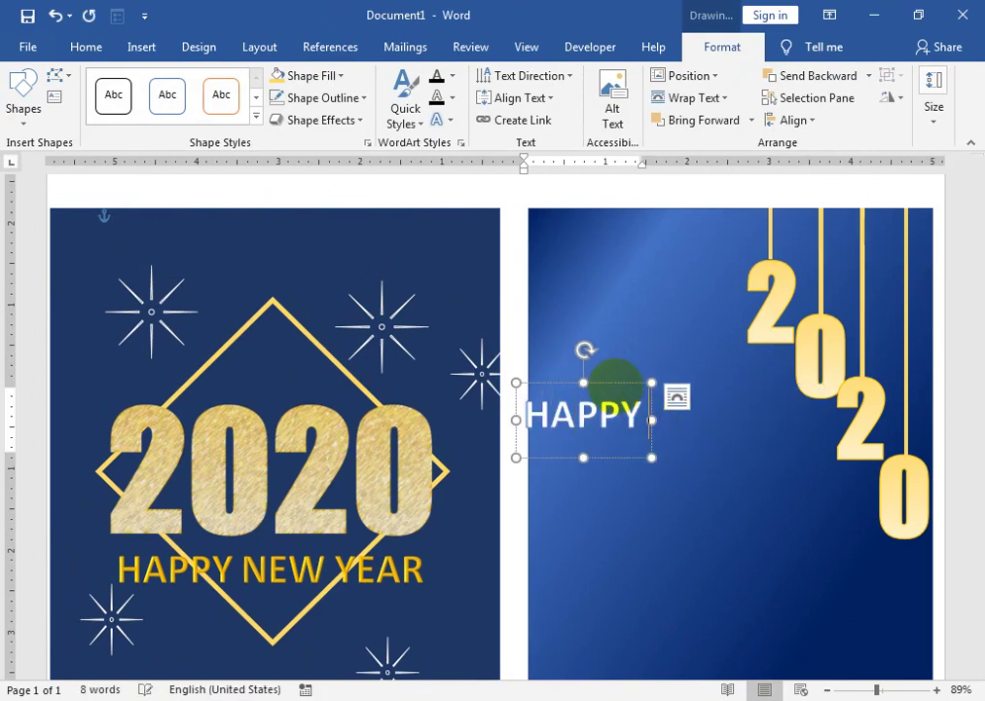
text( NEW)
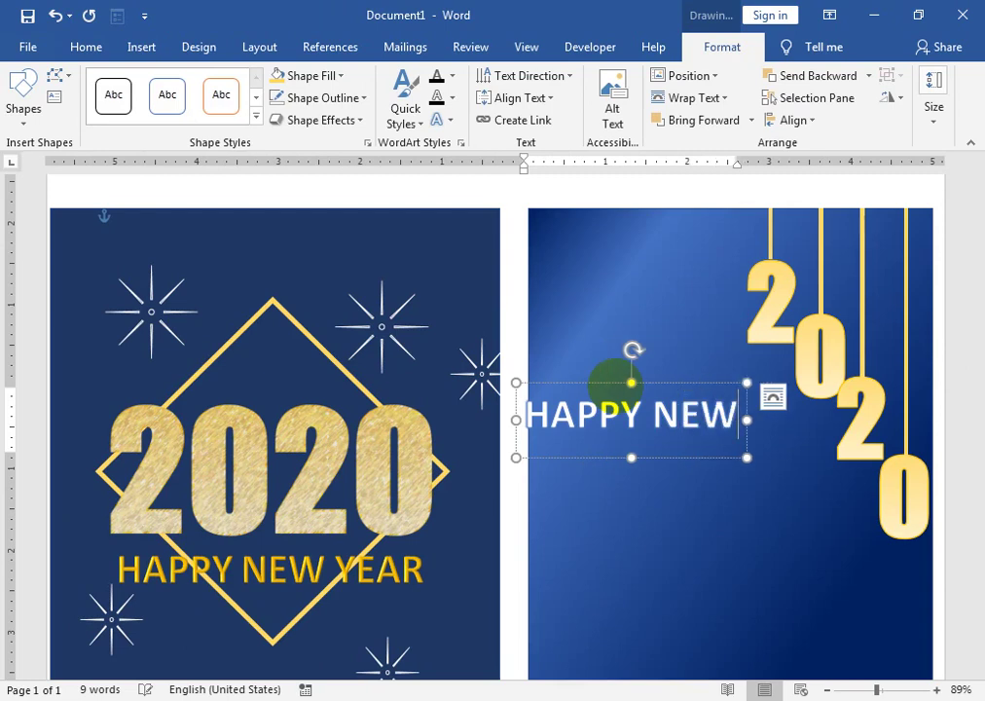
text( YEAR)
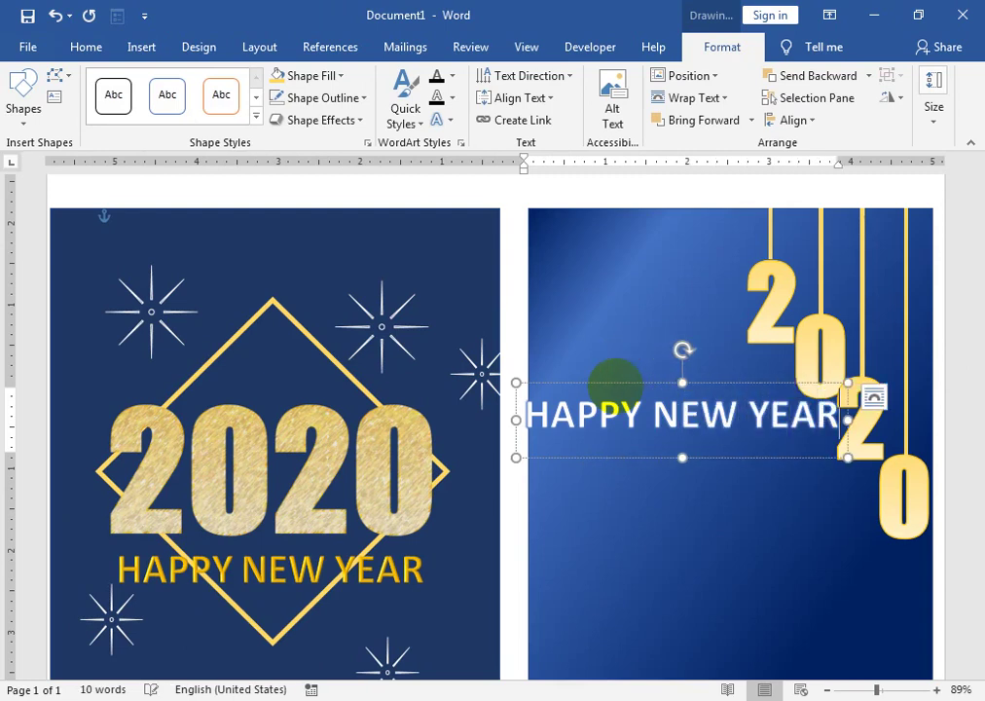
drag(619, 385, 610, 397)
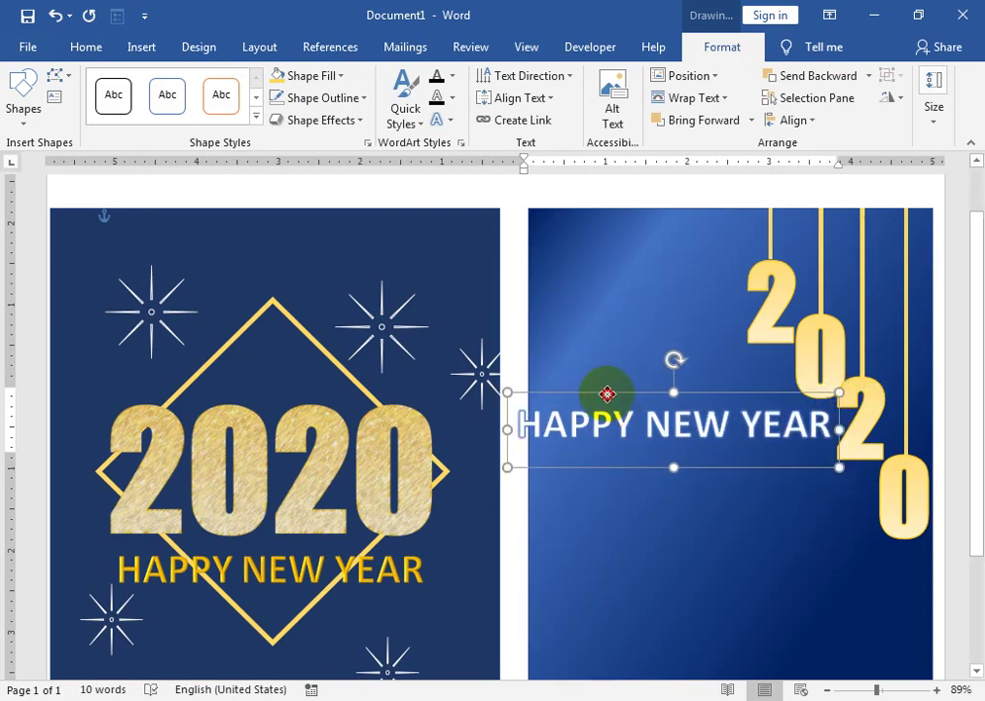
- Shrink the greeting to 28 pt, shift it right, and duplicate it below
key(ctrl+a)
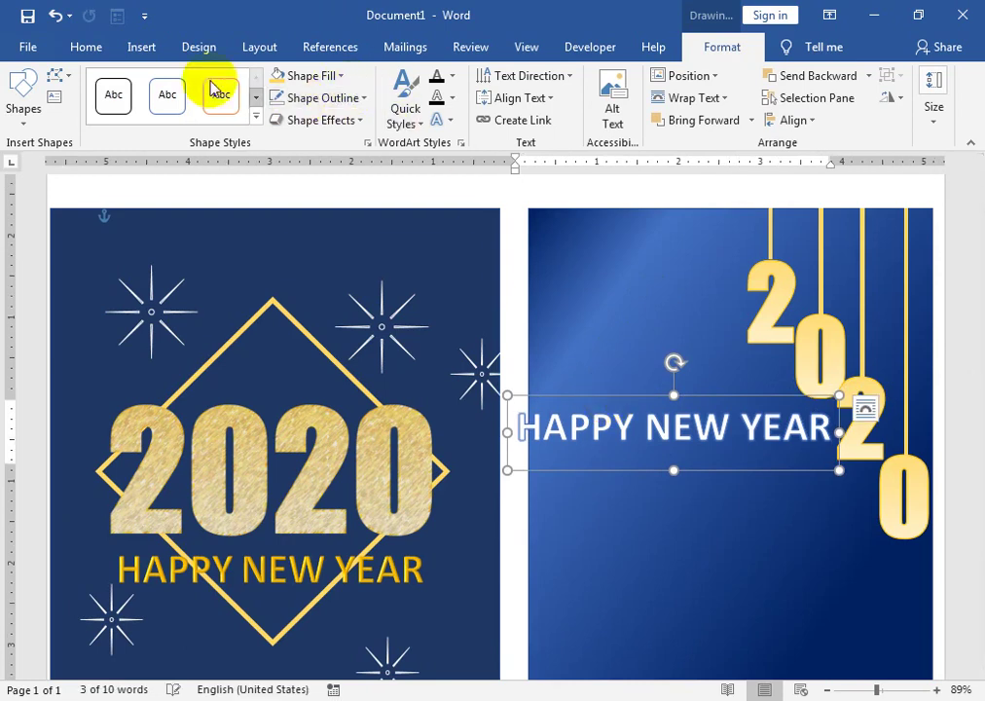
click(86, 47)
click(240, 86)
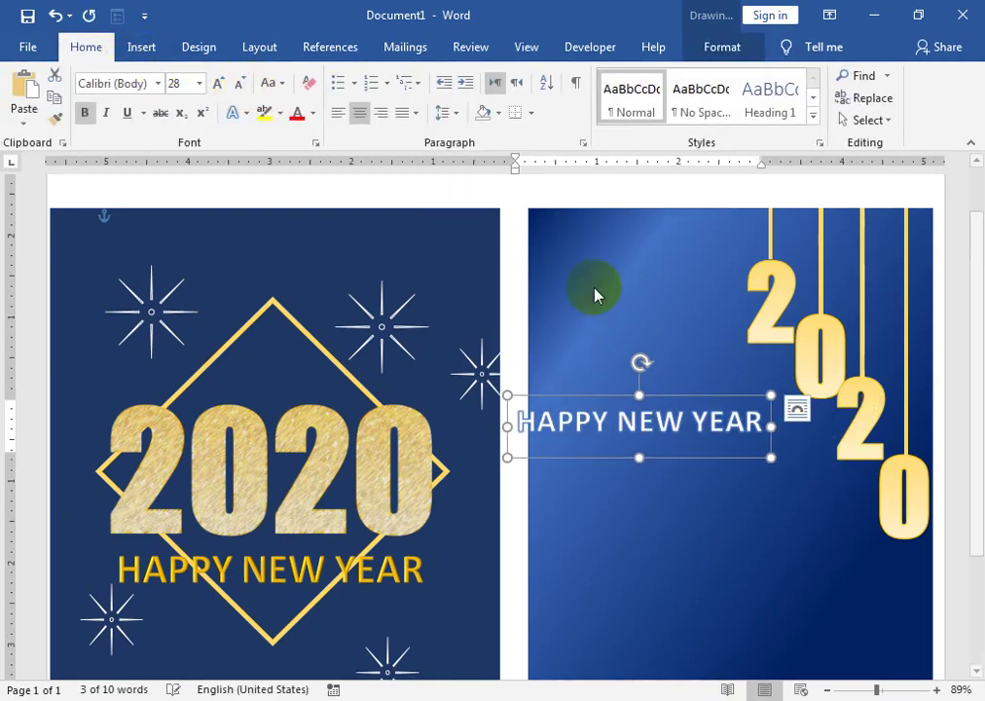
drag(579, 396, 607, 396)
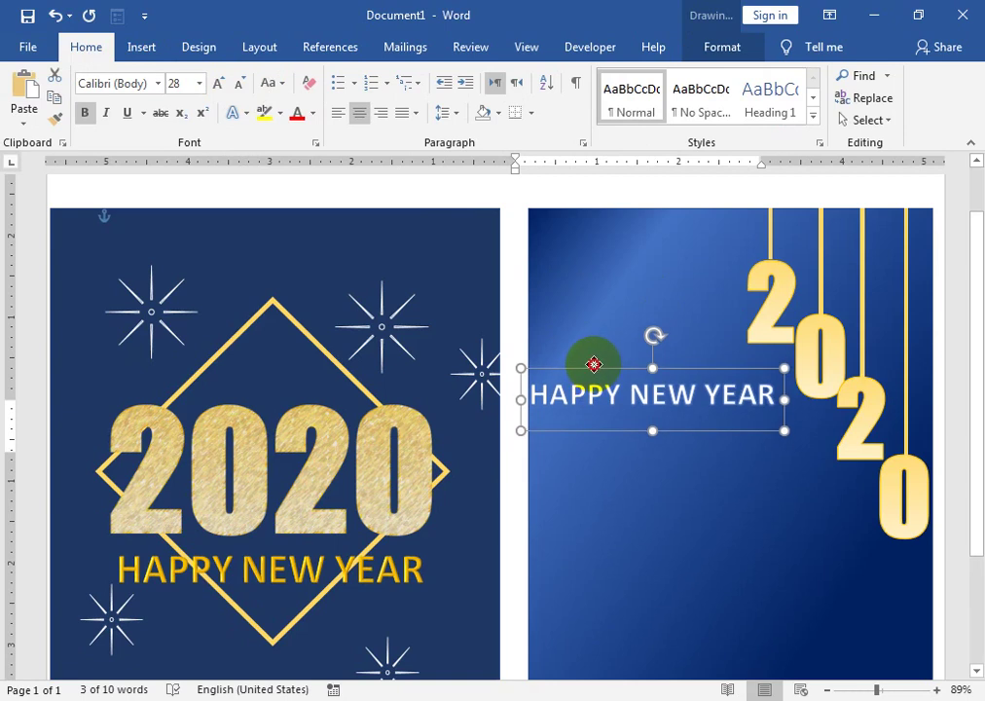
ctrl+drag(615, 401, 632, 484)
- Replace the copied greeting box's text with 2020
click(632, 484)
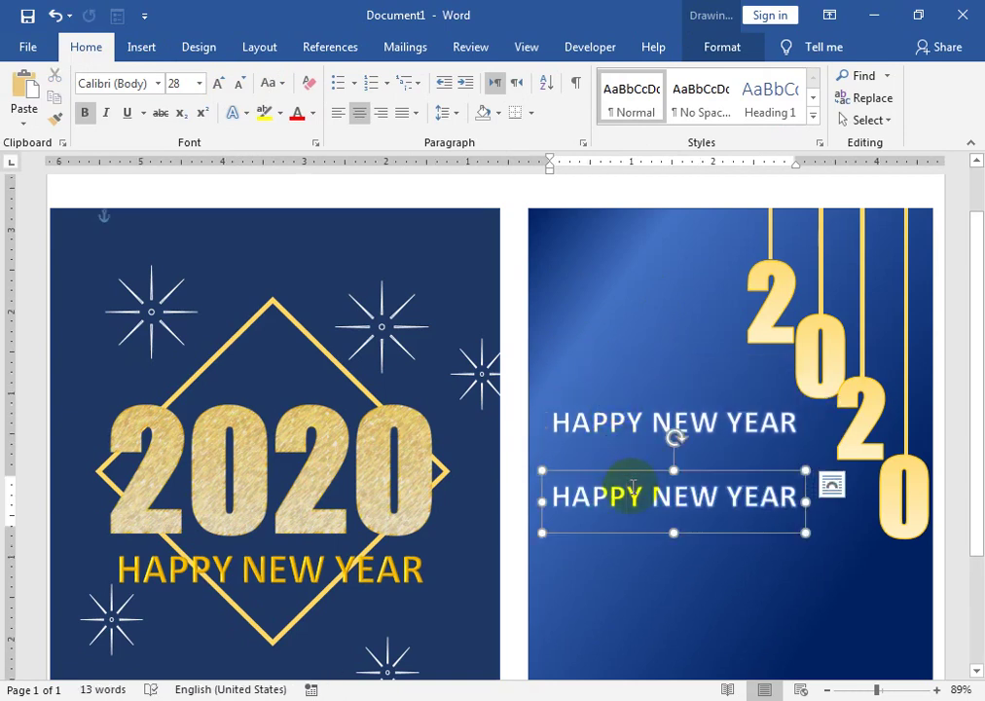
triple_click(633, 484)
text(208)
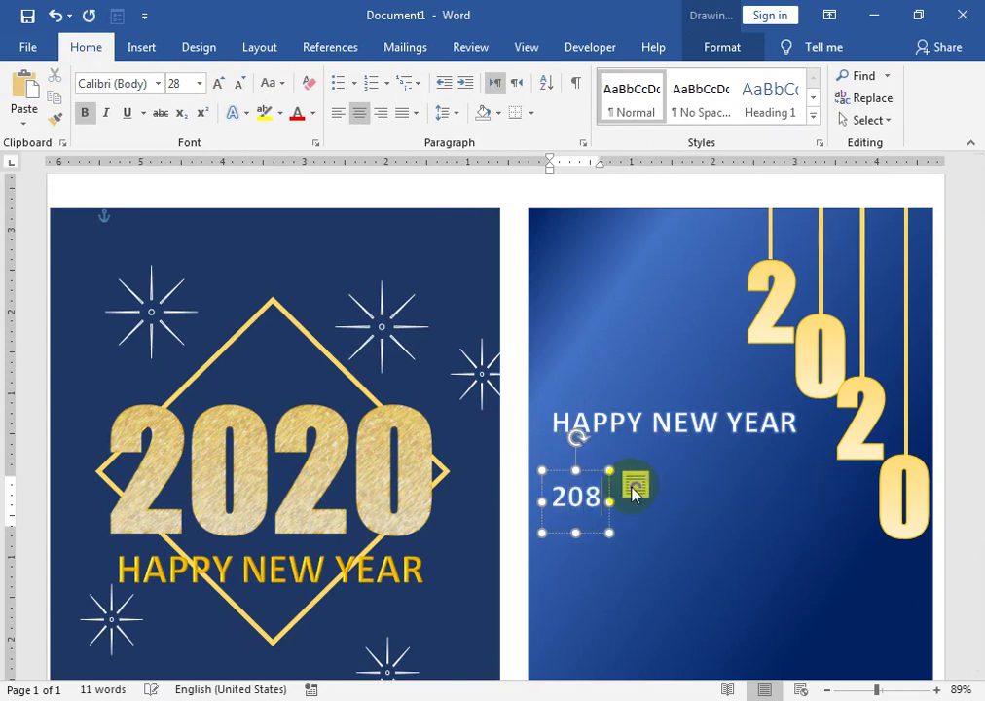
key(BackSpace)
text(20)
drag(584, 497, 612, 475)
click(579, 464)
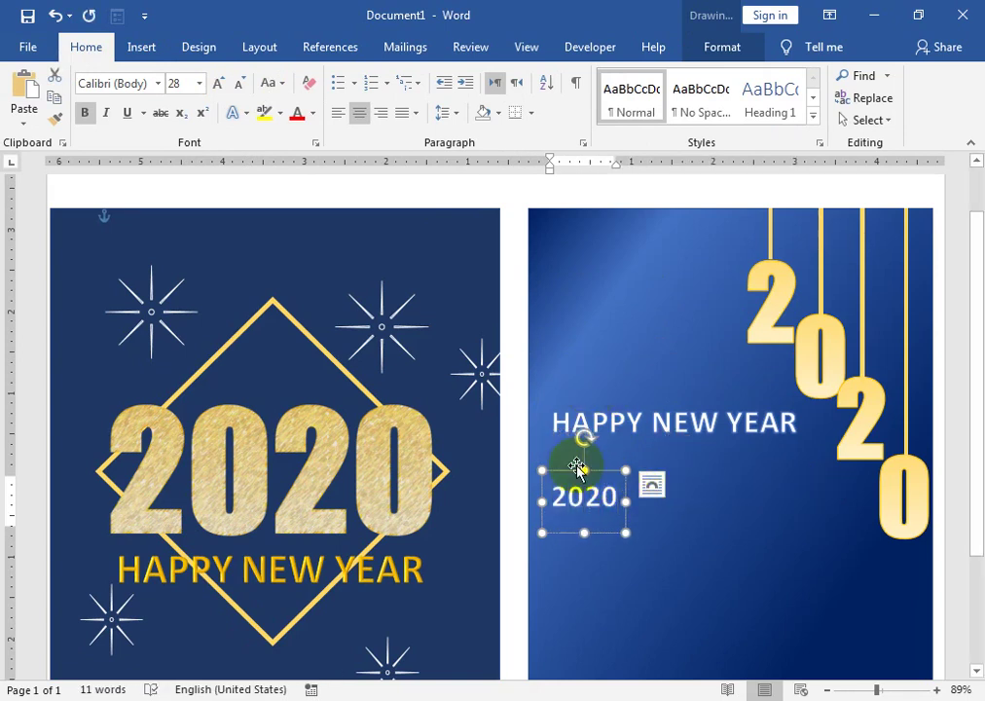
- Set the 2020 text to the Impact font
click(157, 84)
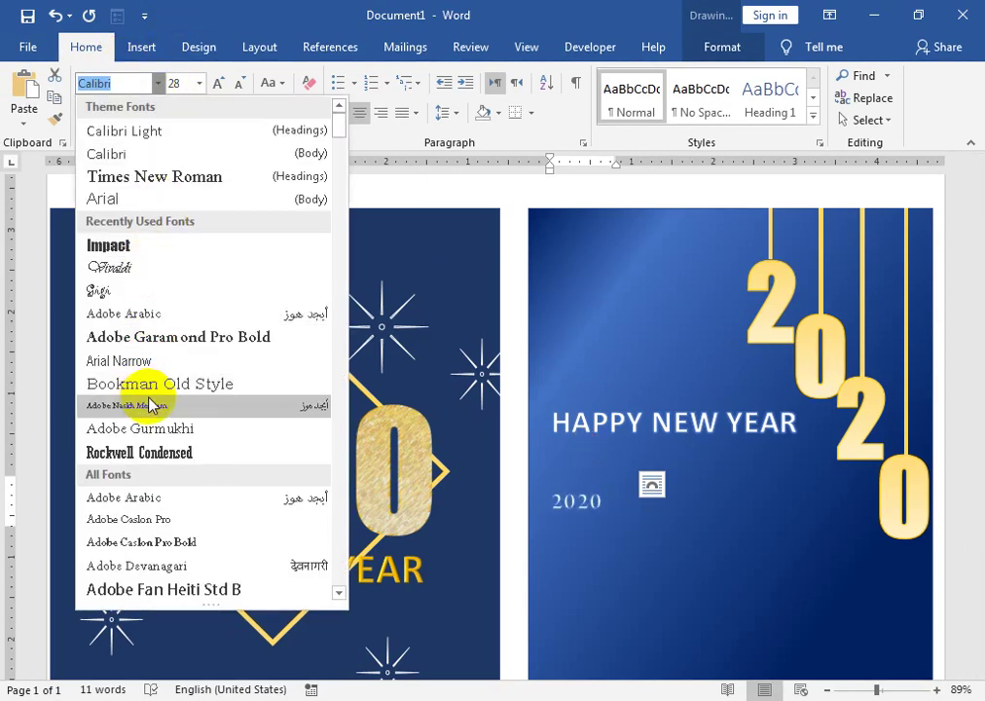
drag(341, 141, 339, 392)
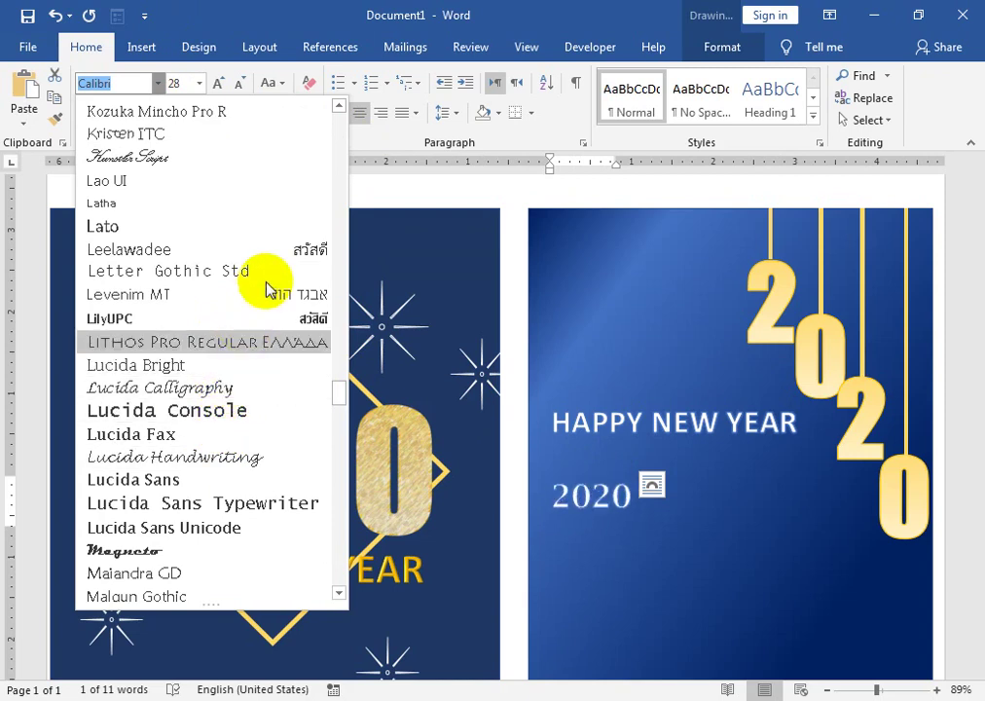
drag(338, 392, 367, 114)
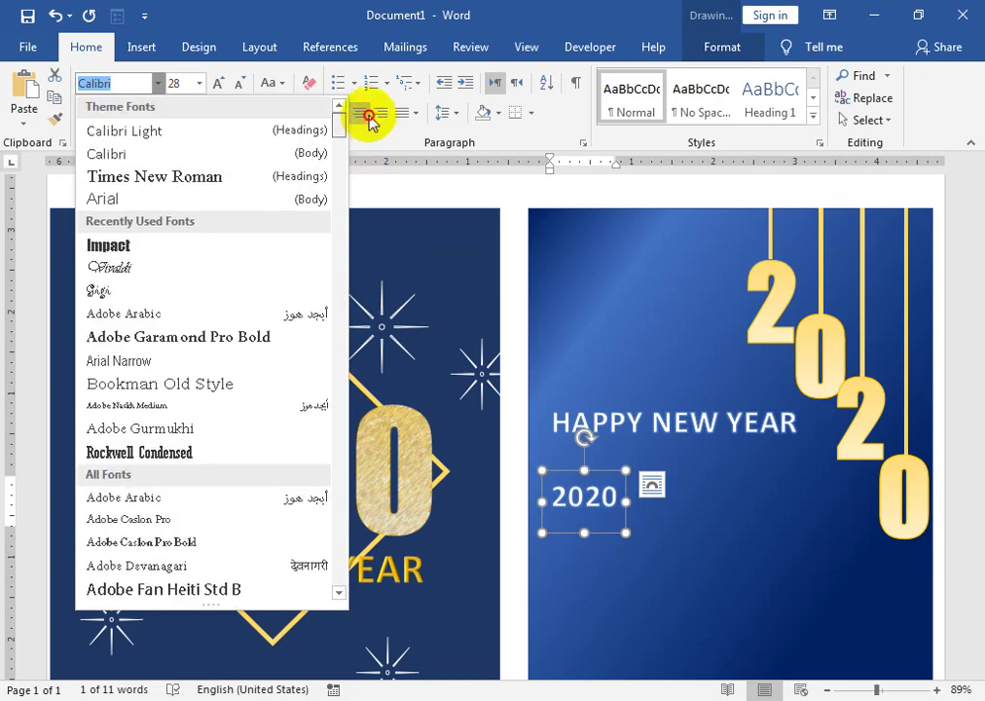
click(165, 246)
- Grow 2020 to 90 pt, widen its box and place it under HAPPY NEW YEAR
click(604, 476)
drag(631, 469, 808, 428)
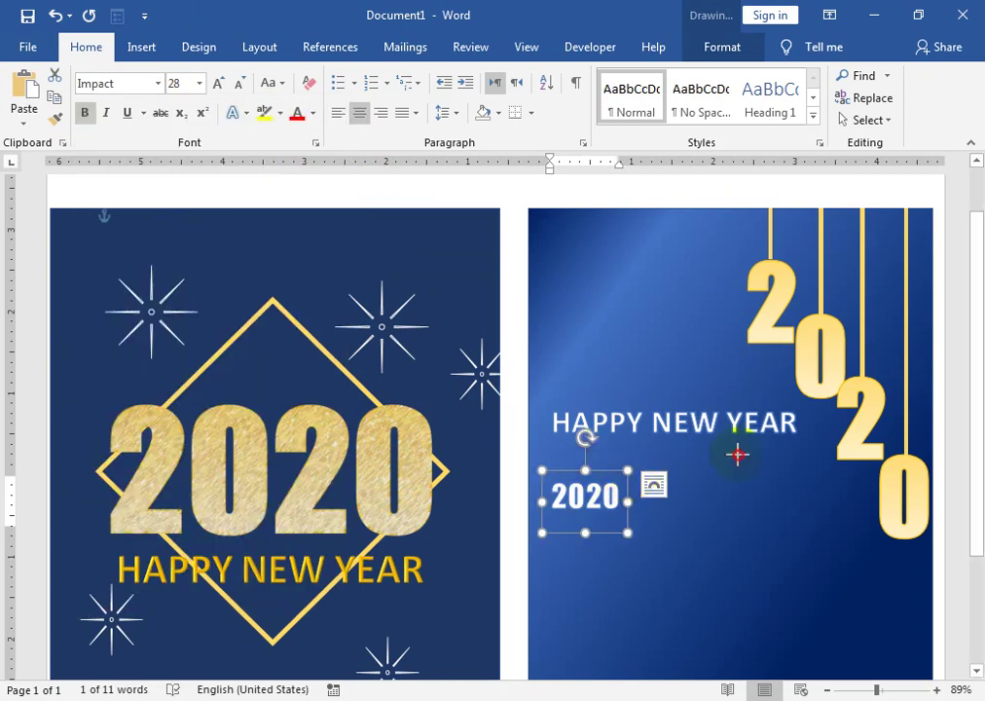
click(219, 83)
click(218, 83)
click(218, 82)
click(218, 82)
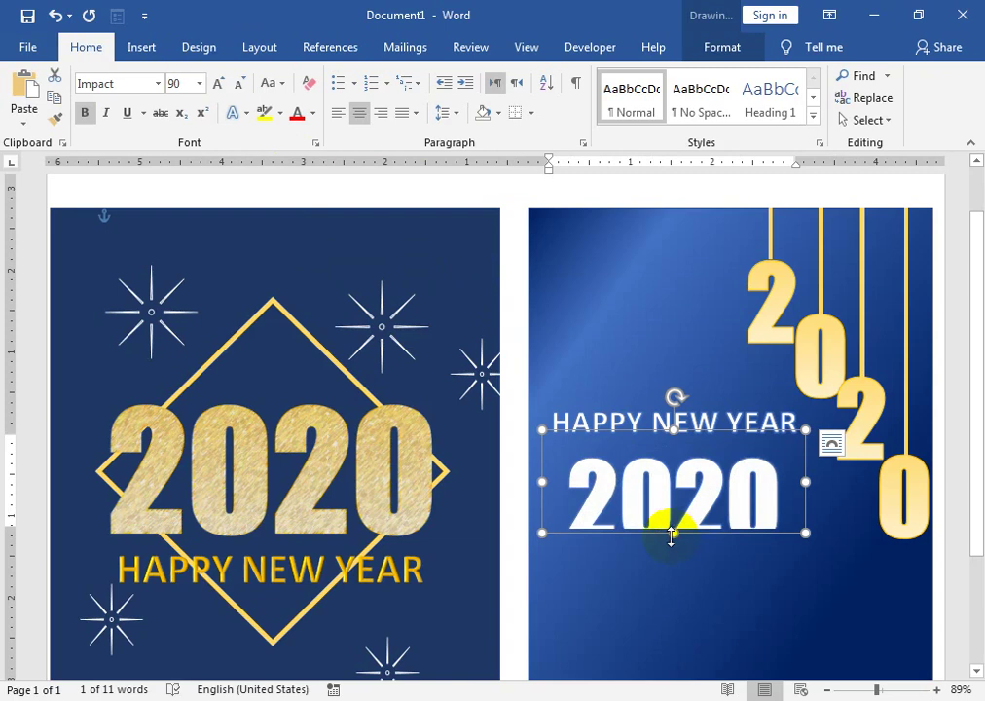
drag(673, 533, 673, 555)
drag(634, 432, 633, 417)
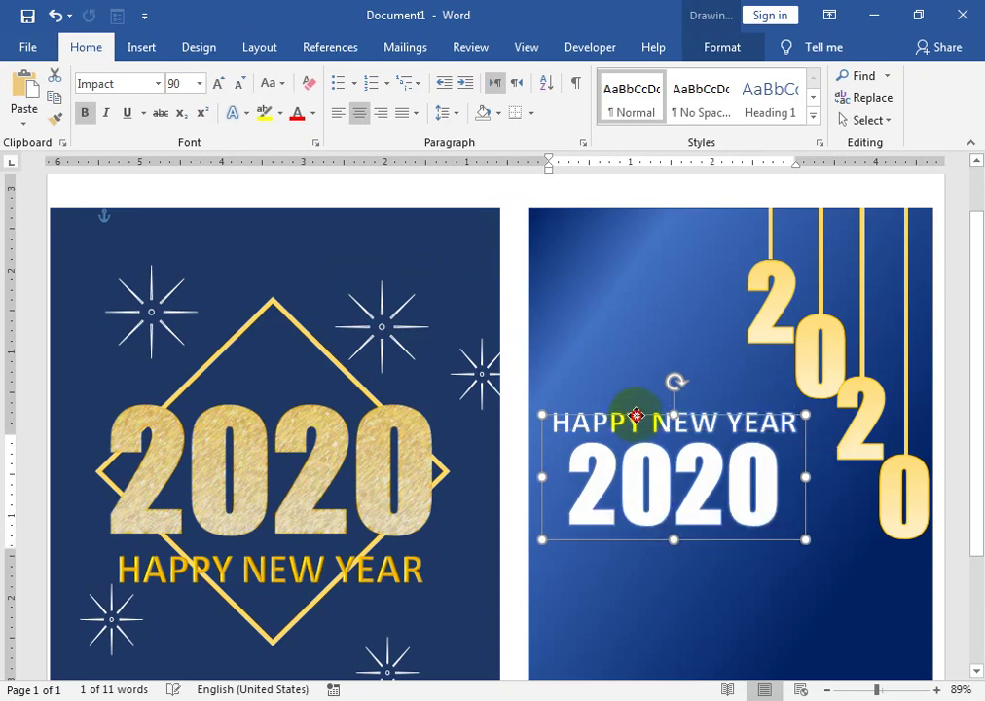
click(679, 542)
- Duplicate the 2020 box just below it and change the copy's text to AND
click(660, 517)
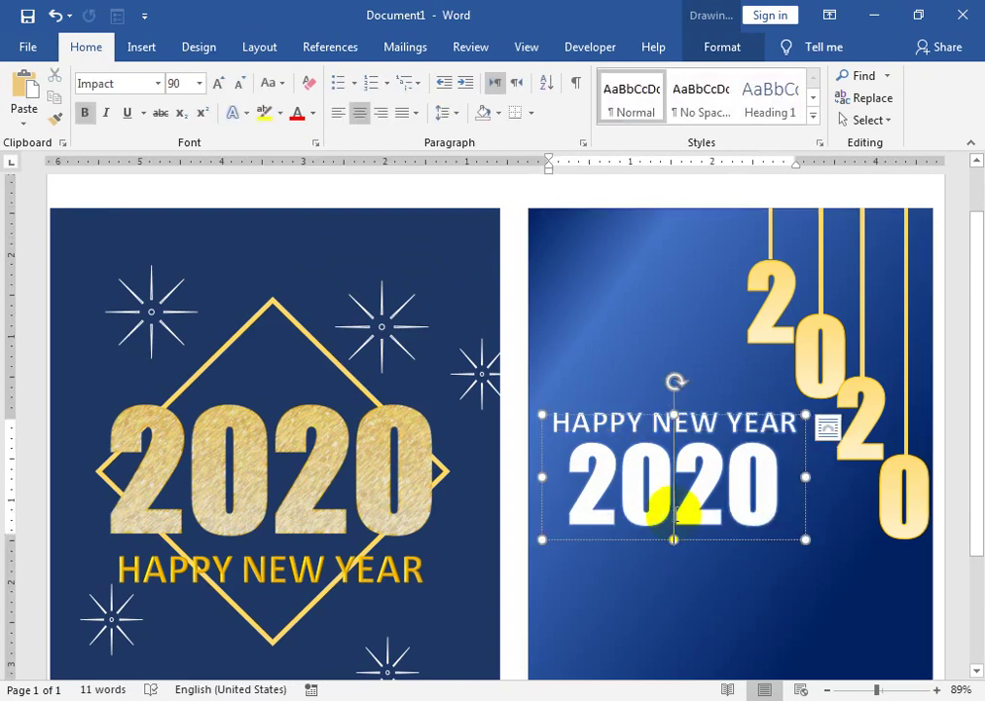
ctrl+drag(655, 543, 653, 584)
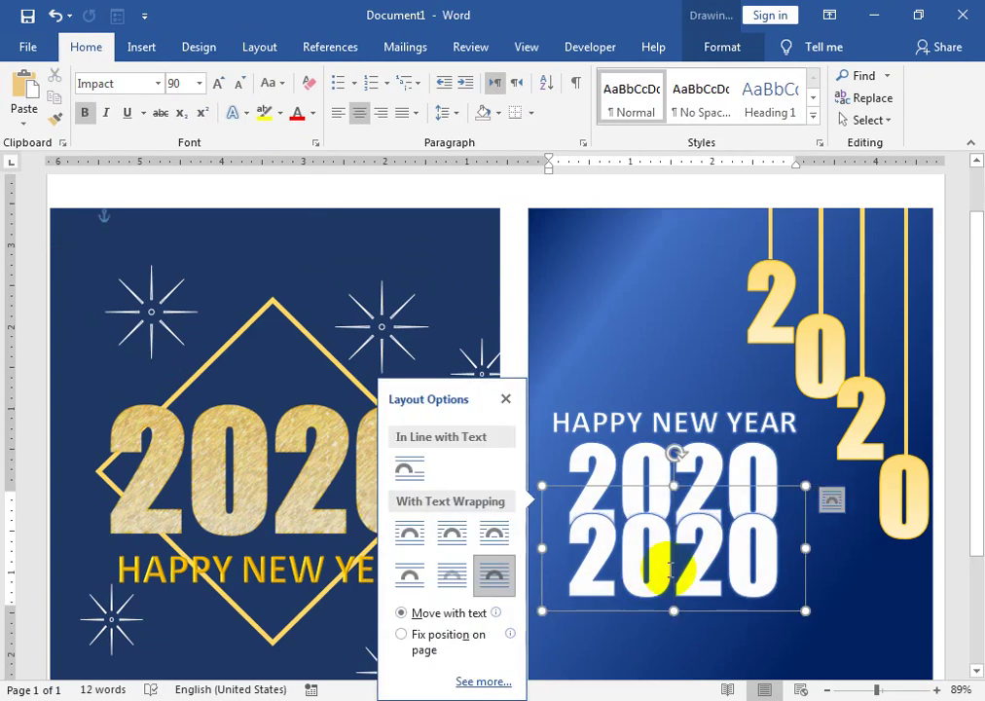
double_click(674, 555)
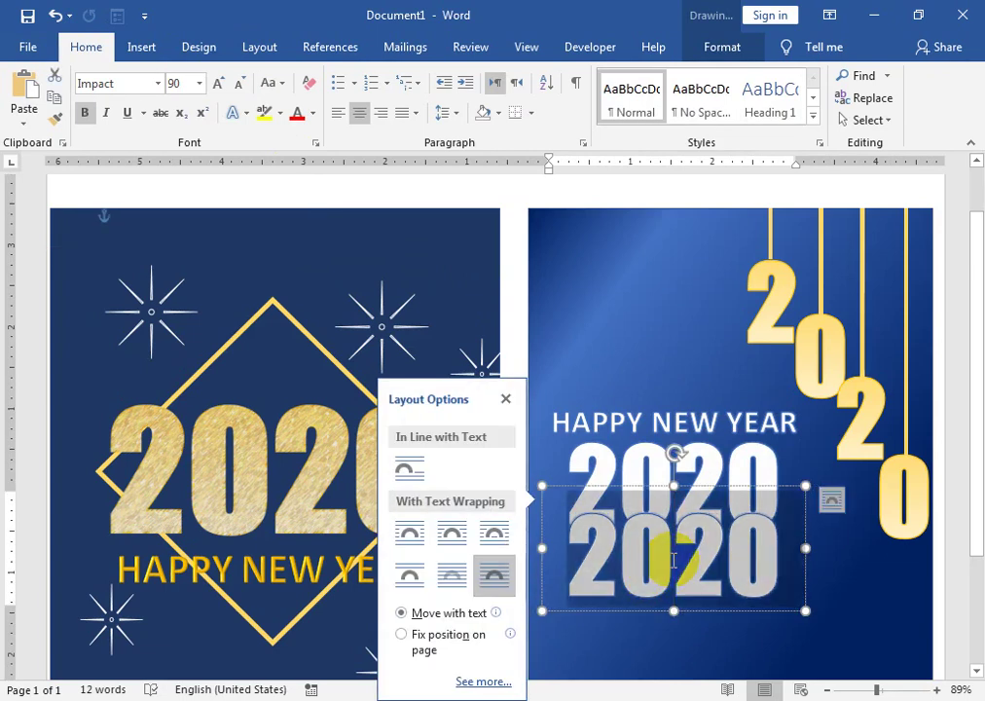
text(AN)
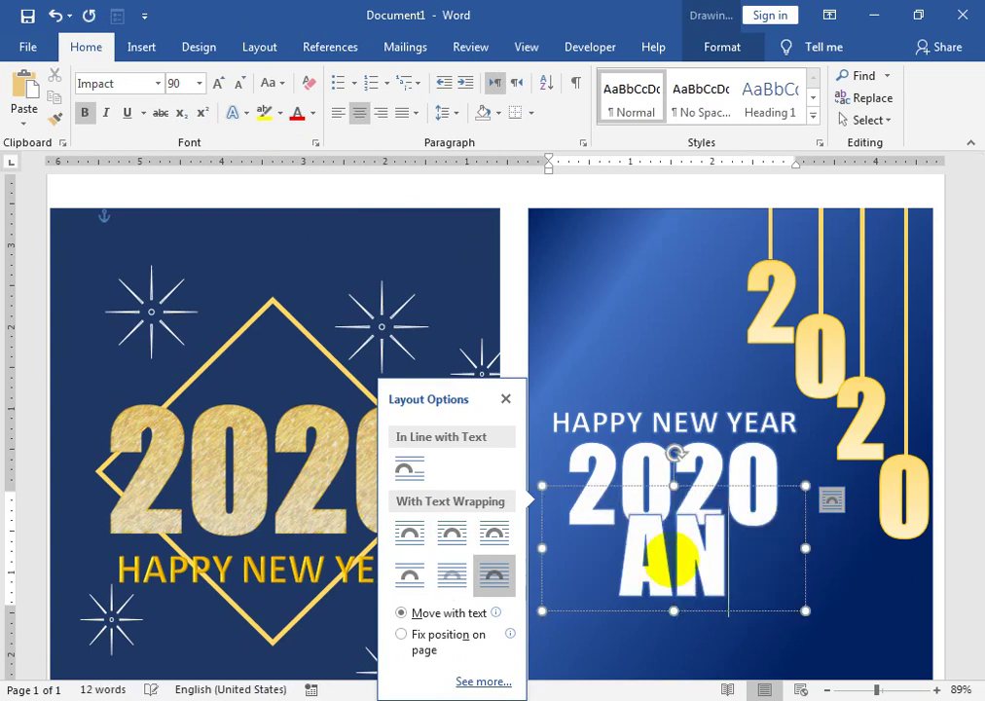
text(D)
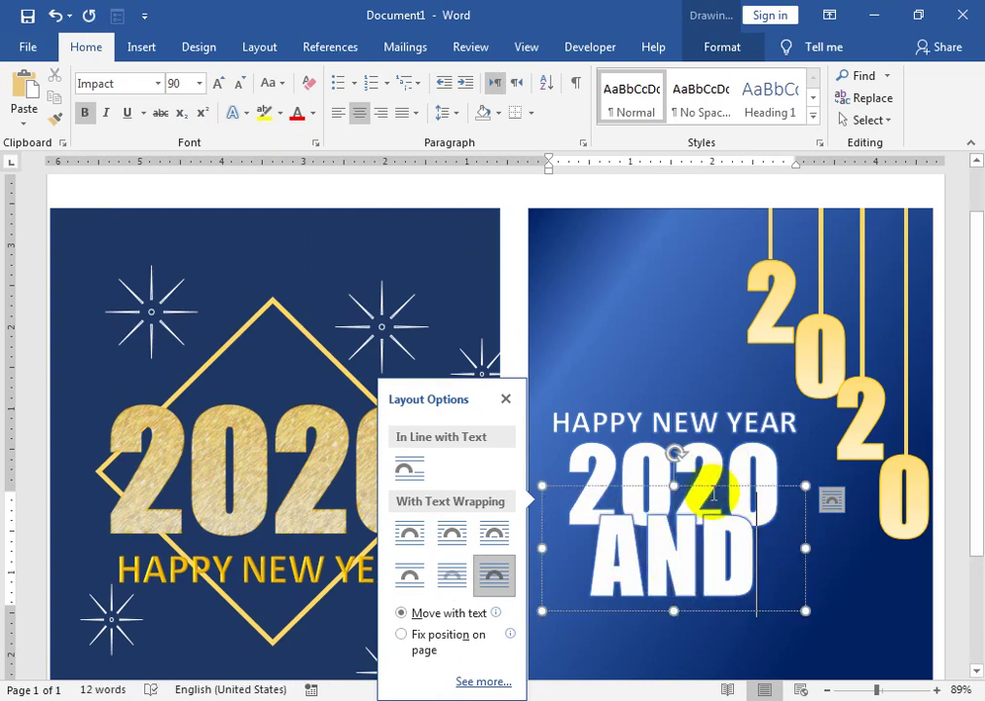
- Set AND to Calibri (Body) and shrink it to 28 pt
click(755, 571)
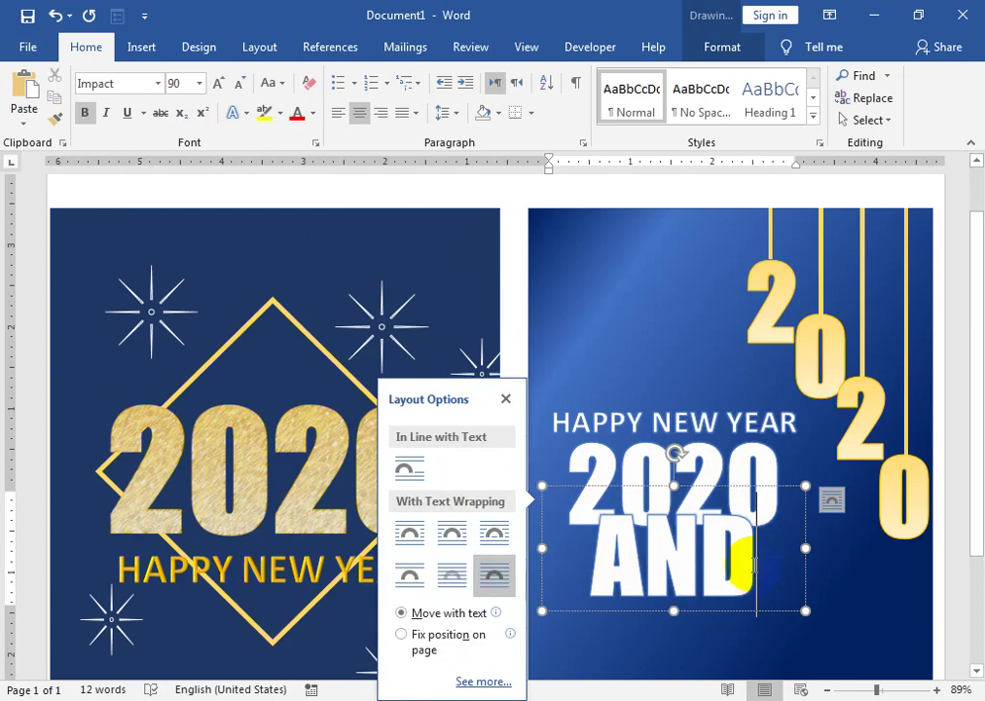
double_click(756, 565)
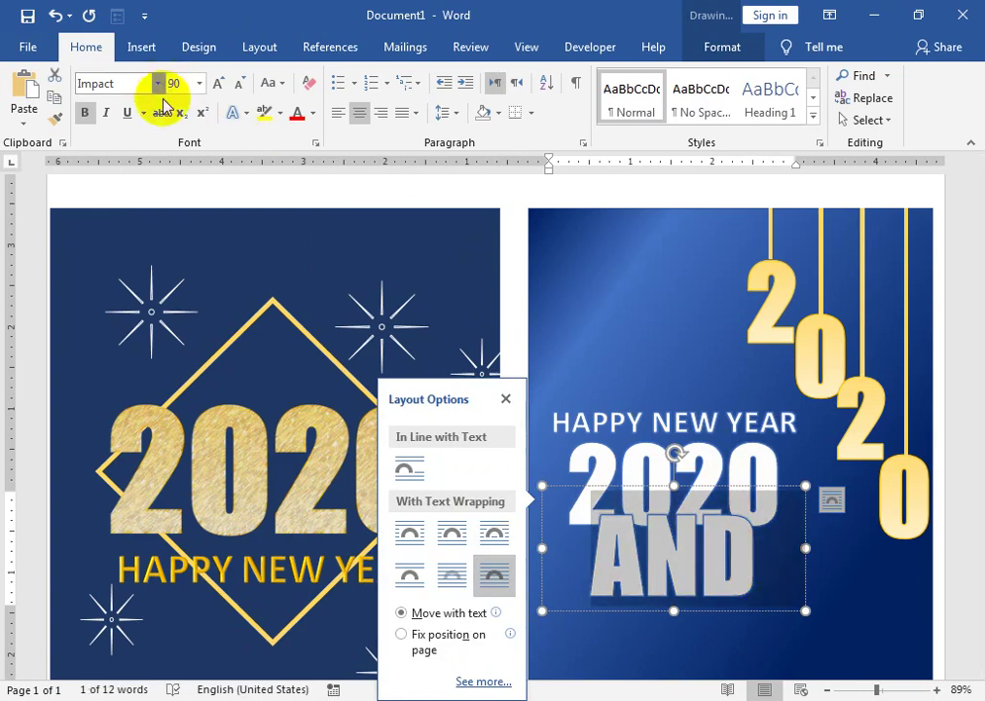
click(158, 84)
click(132, 130)
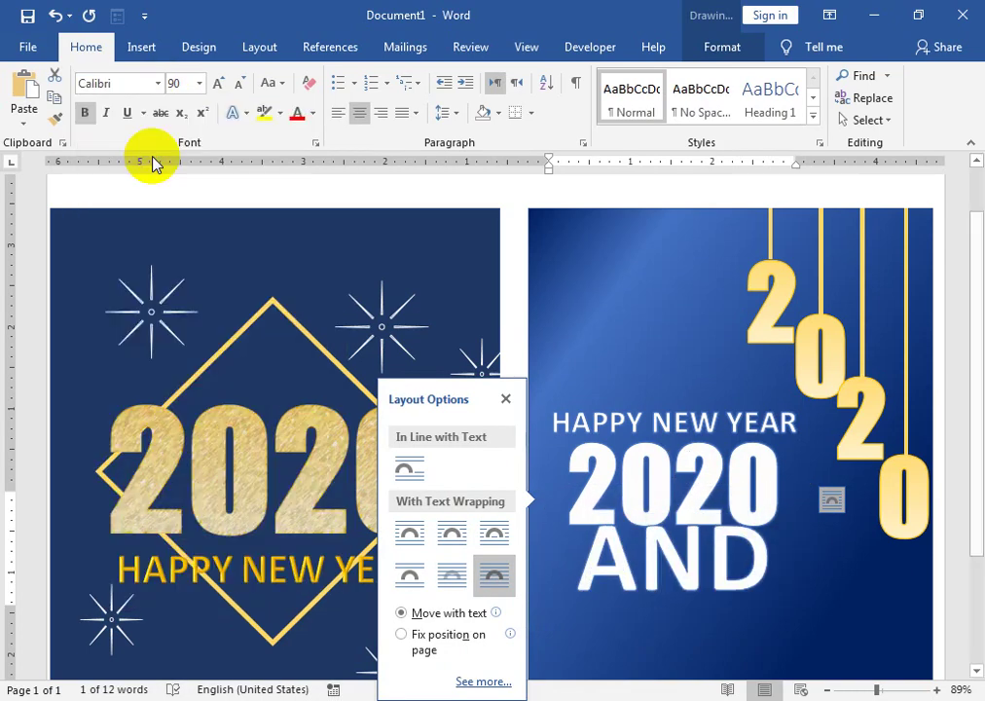
click(240, 83)
click(240, 83)
click(239, 83)
- Select the AND text box within the greeting and 2020 group
click(645, 414)
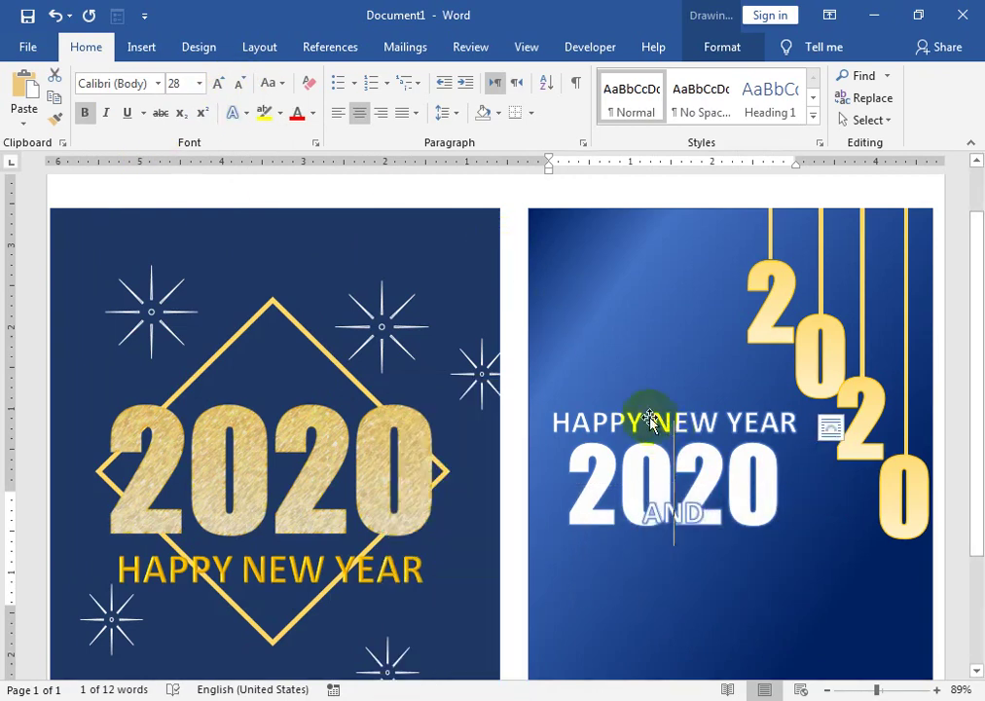
click(605, 402)
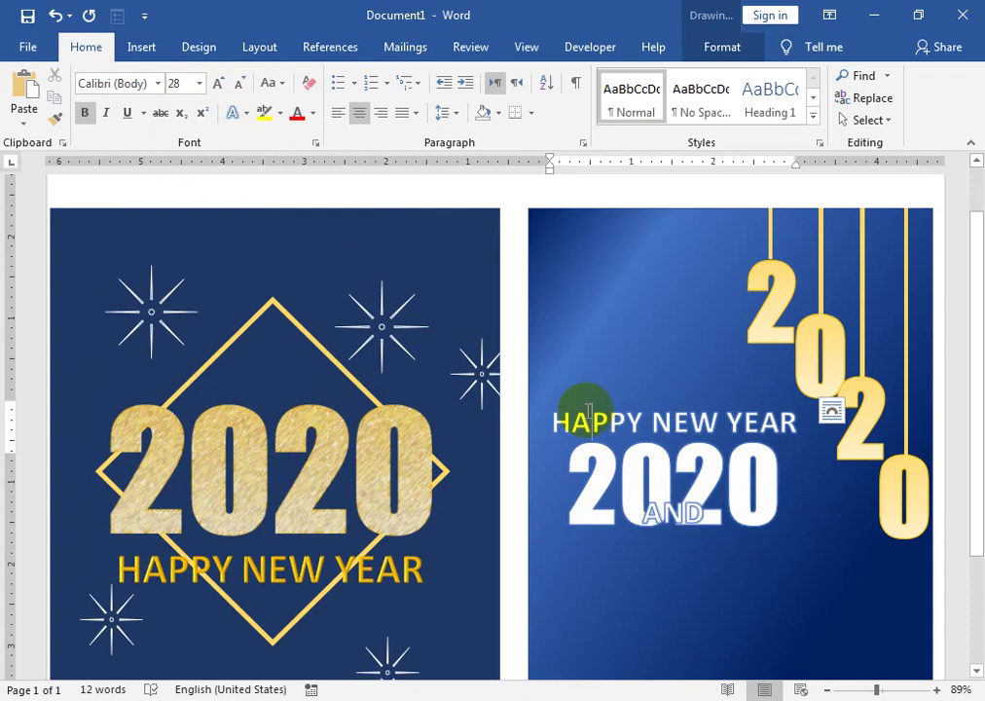
click(581, 425)
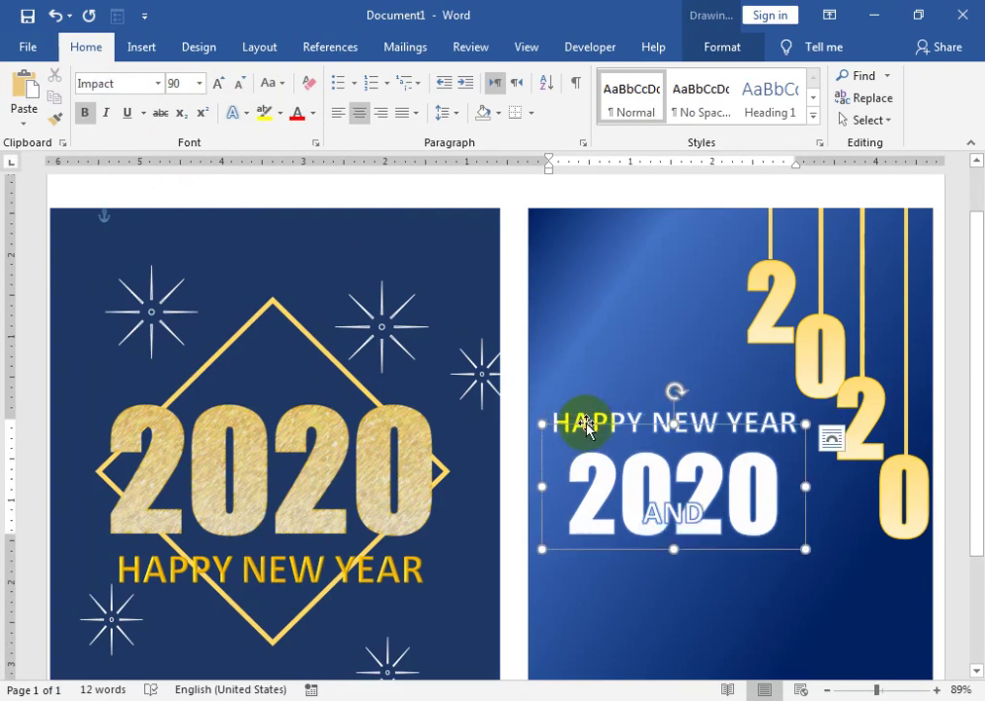
click(588, 413)
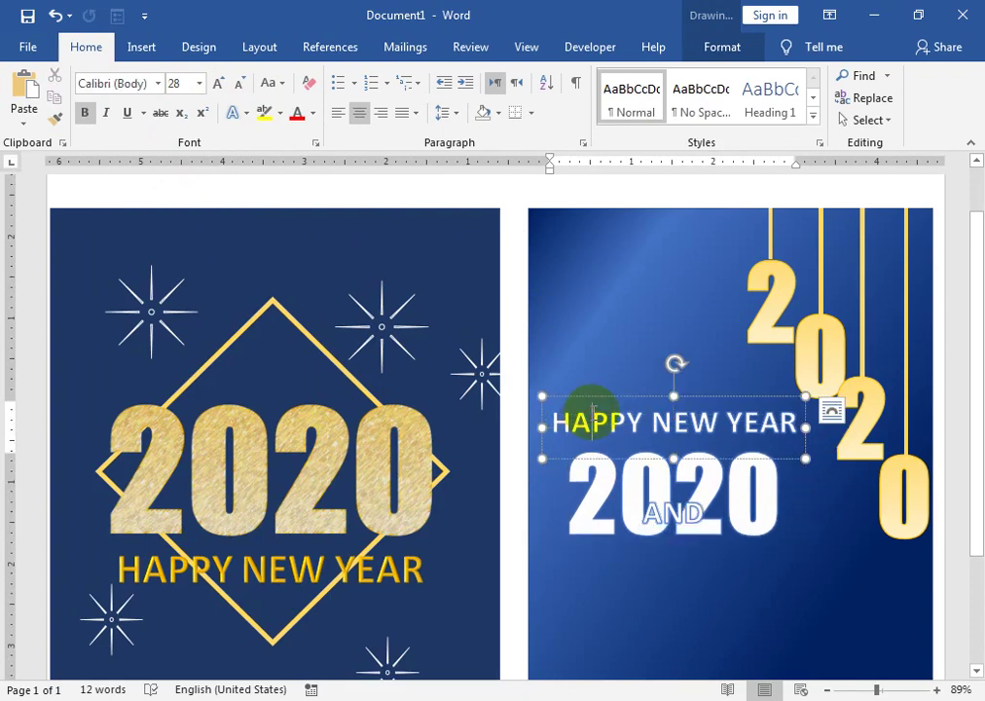
click(589, 417)
click(681, 508)
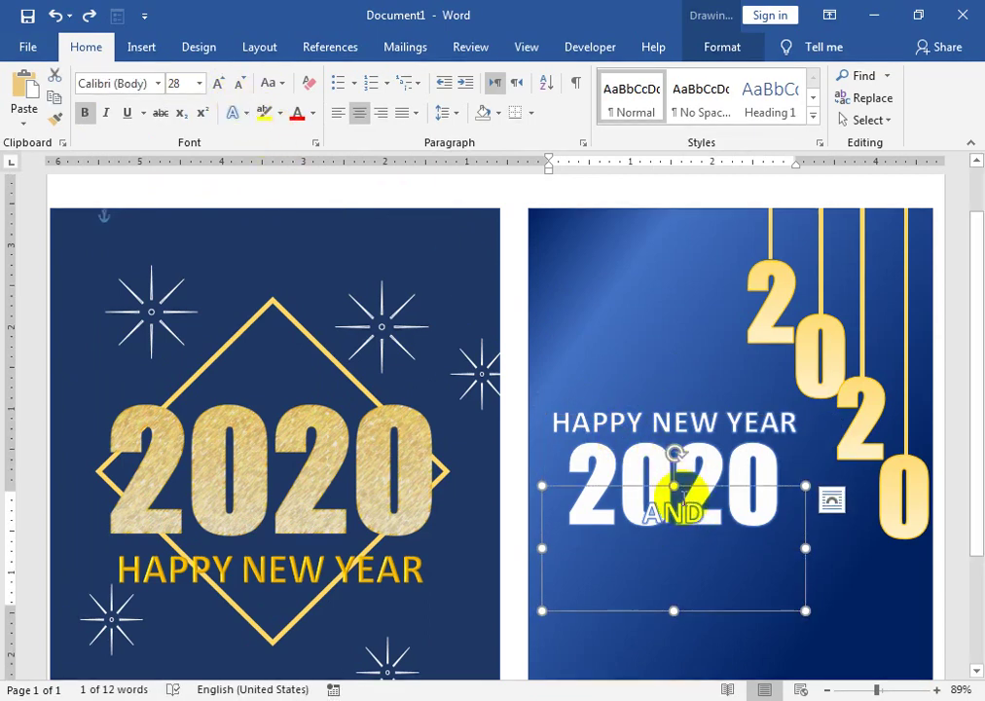
- Move AND under 2020, then add a widened MERRY CHRISTMAS line centred below it
drag(699, 485, 699, 523)
mouse_move(677, 645)
mouse_down()
mouse_move(689, 567)
mouse_move(697, 623)
mouse_up()
click(647, 550)
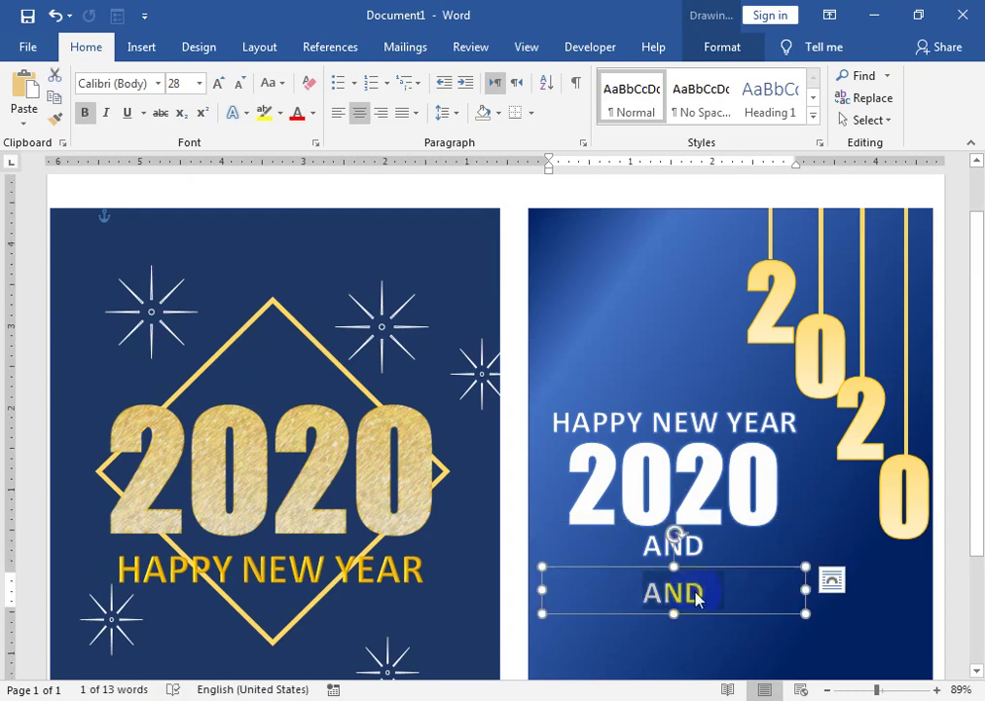
text(HA)
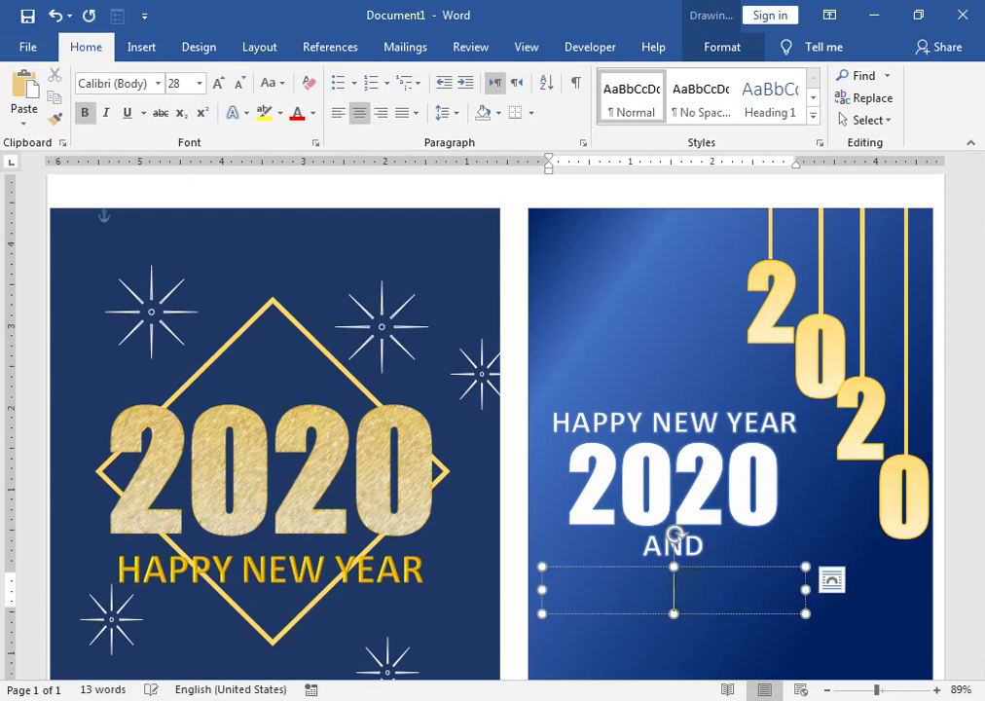
text(RRYCHRIST)
key(BackSpace)
key(BackSpace)
key(BackSpace)
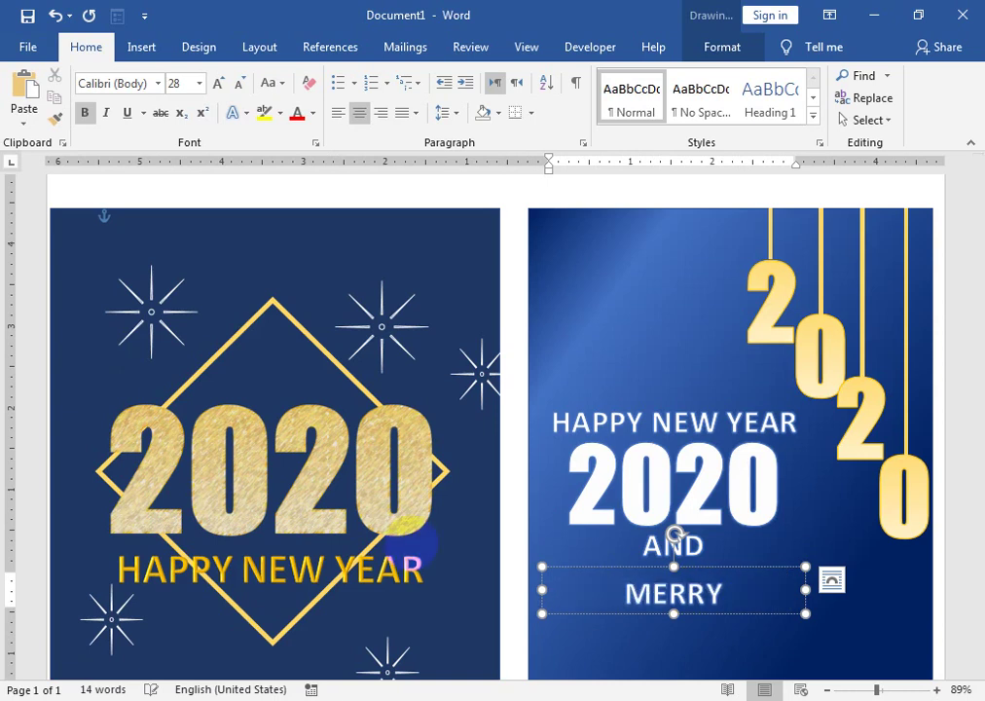
drag(726, 594, 672, 594)
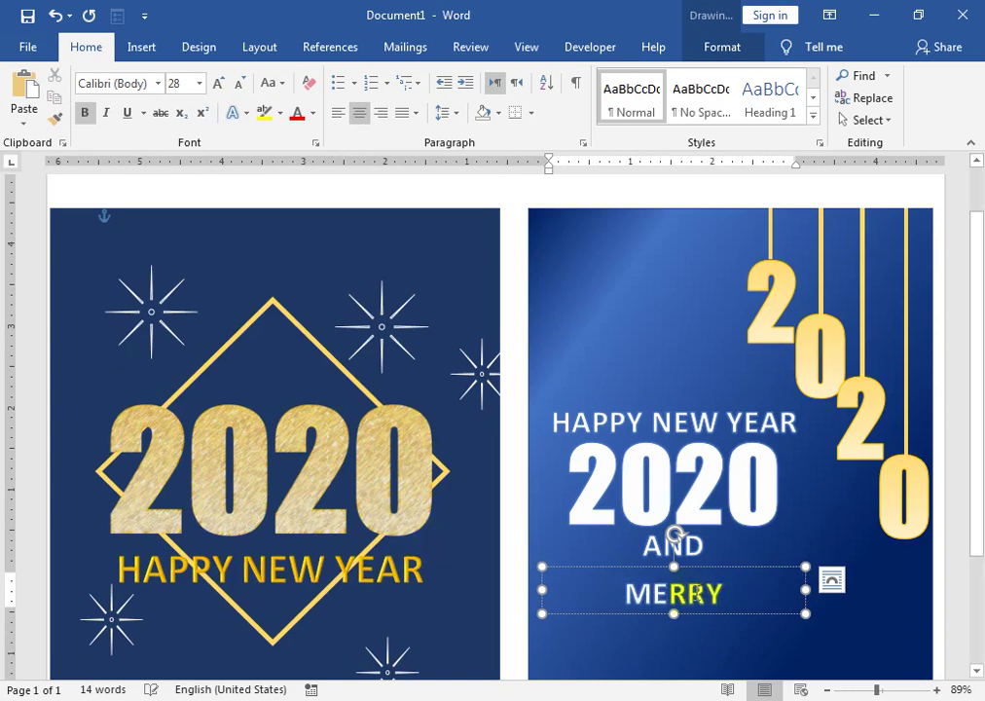
click(809, 591)
click(867, 589)
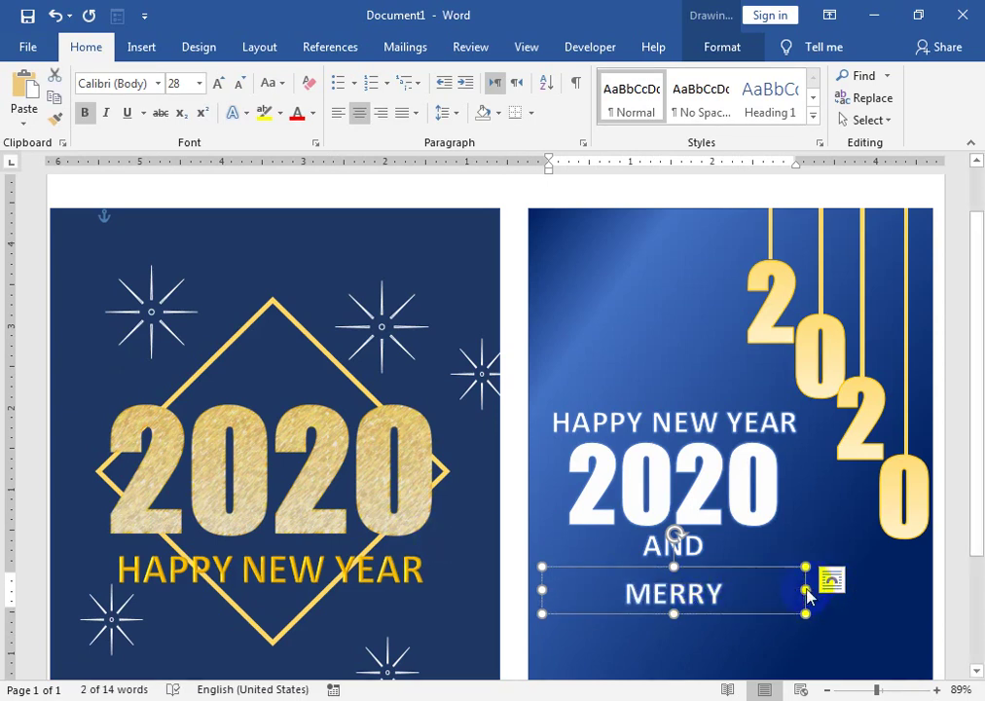
drag(800, 589, 866, 588)
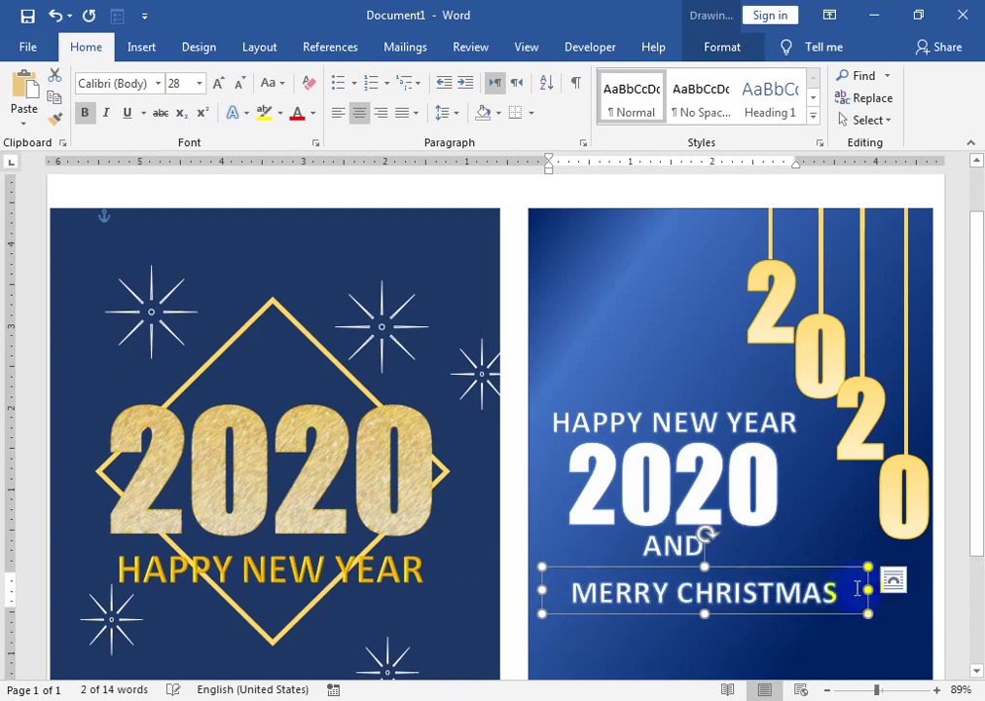
drag(775, 567, 753, 561)
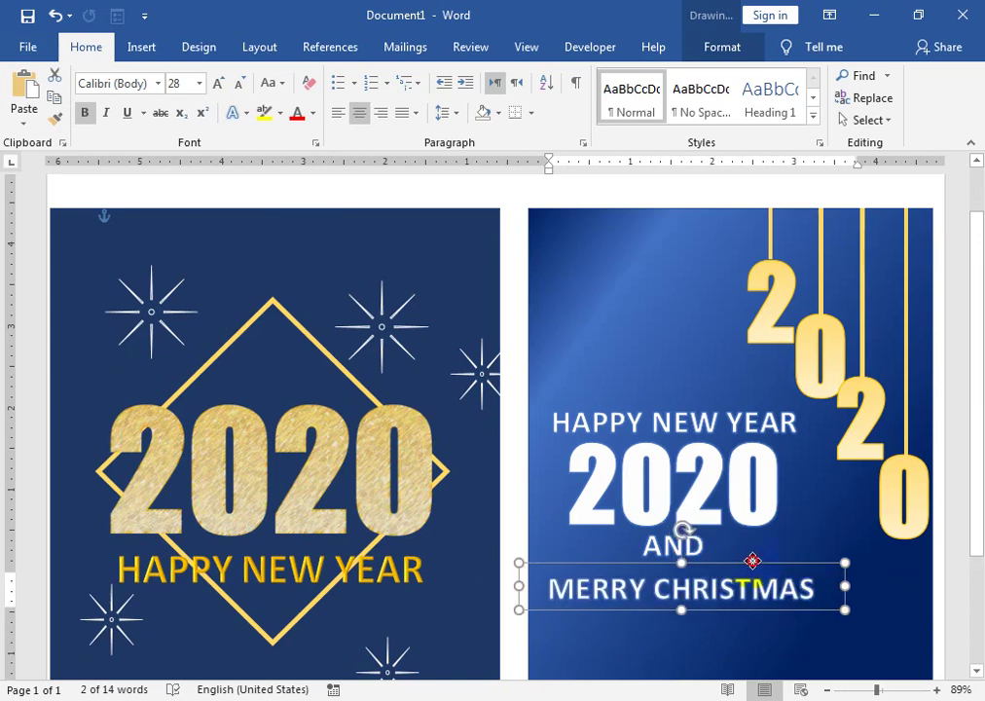
click(687, 348)
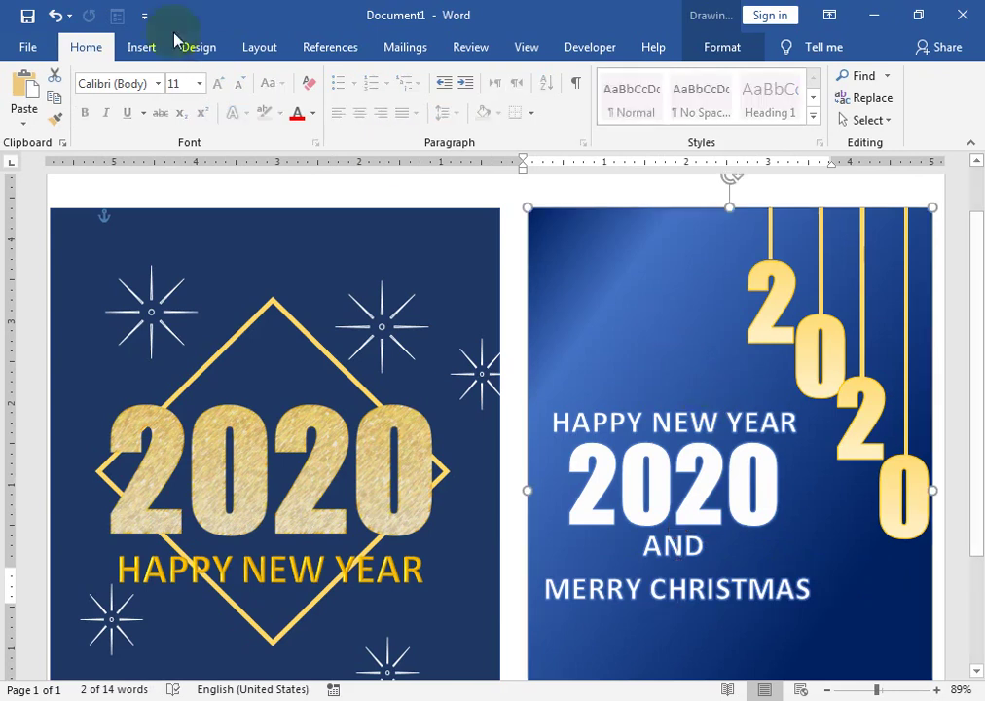
- Draw a larger oval circle above the greeting on the blue card
click(142, 47)
click(146, 121)
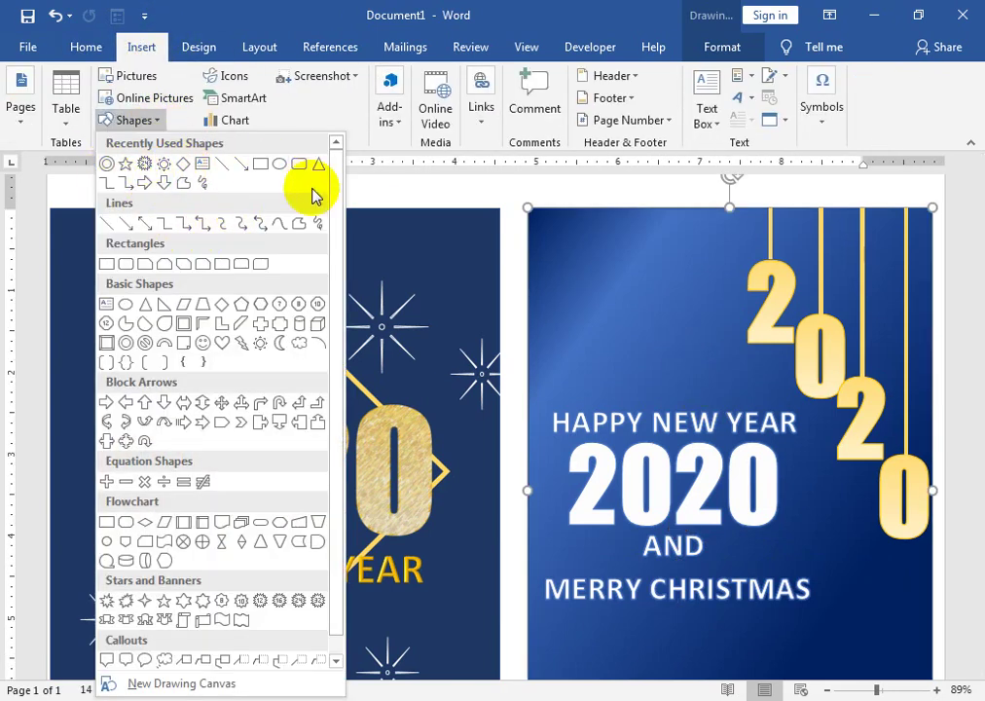
click(281, 166)
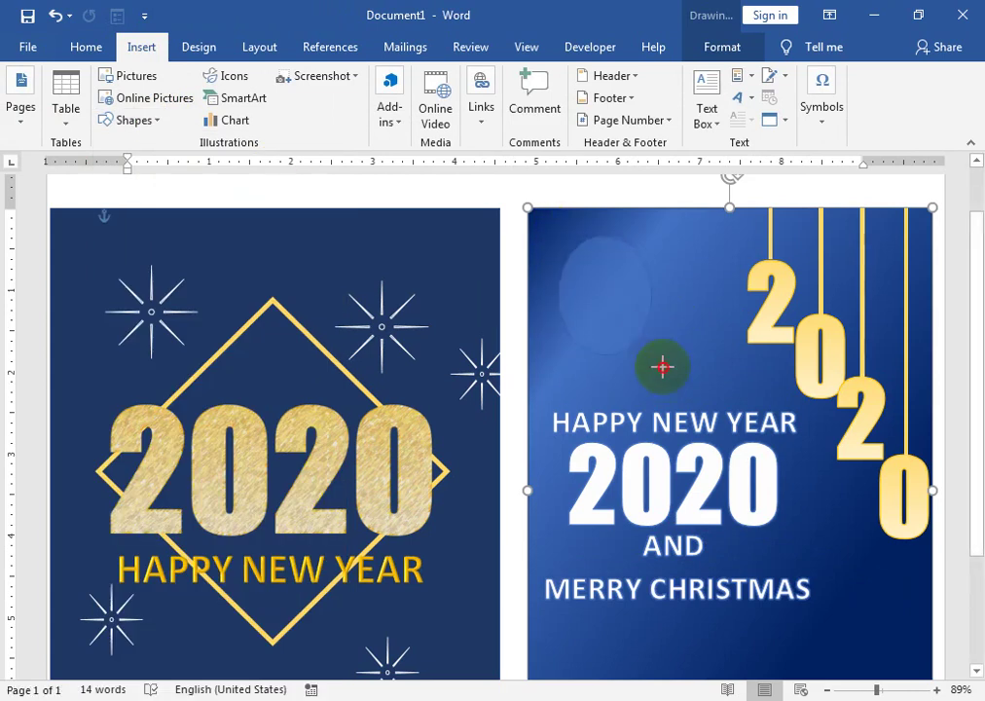
drag(558, 231, 692, 397)
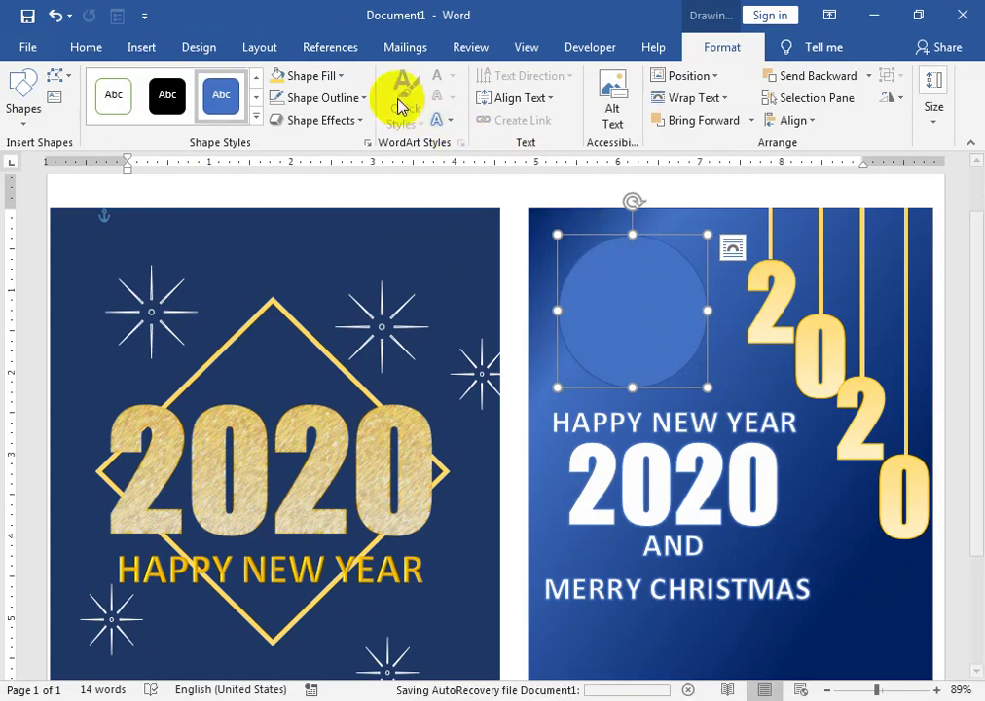
click(321, 75)
key(Escape)
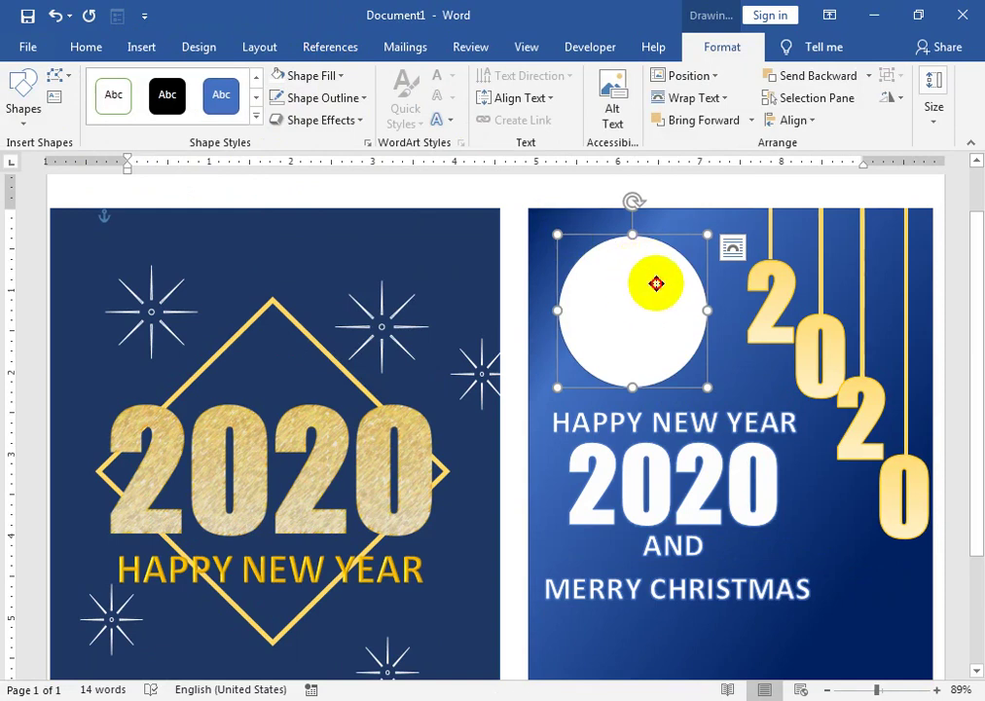
- Copy the white circle, bring it to front and position it above HAPPY NEW YEAR
drag(657, 283, 652, 276)
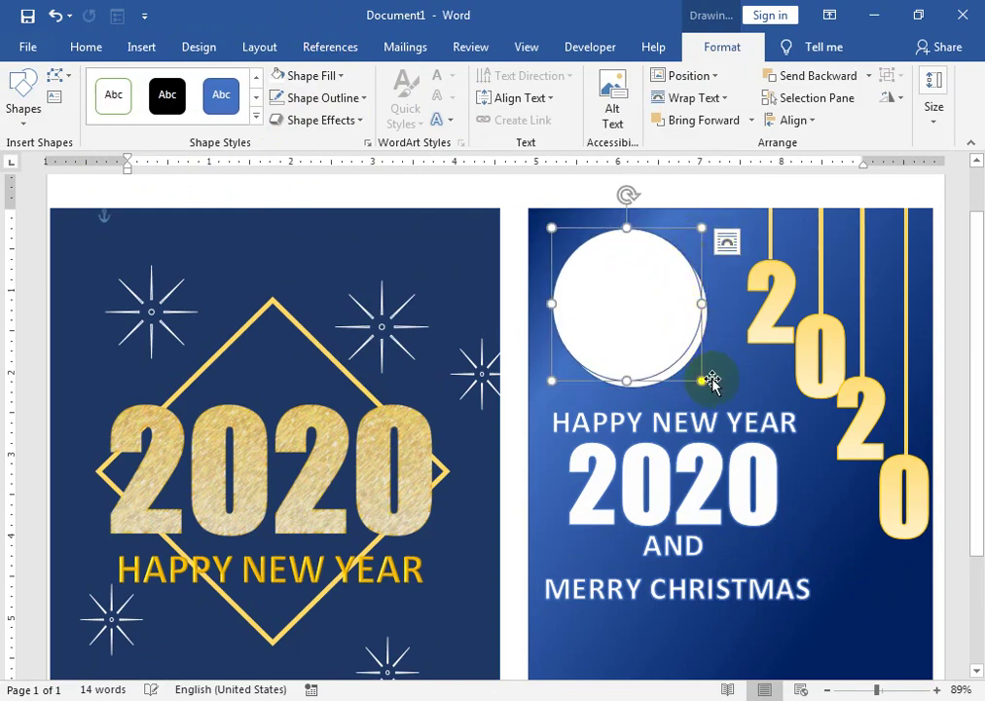
drag(713, 386, 718, 394)
drag(686, 292, 655, 284)
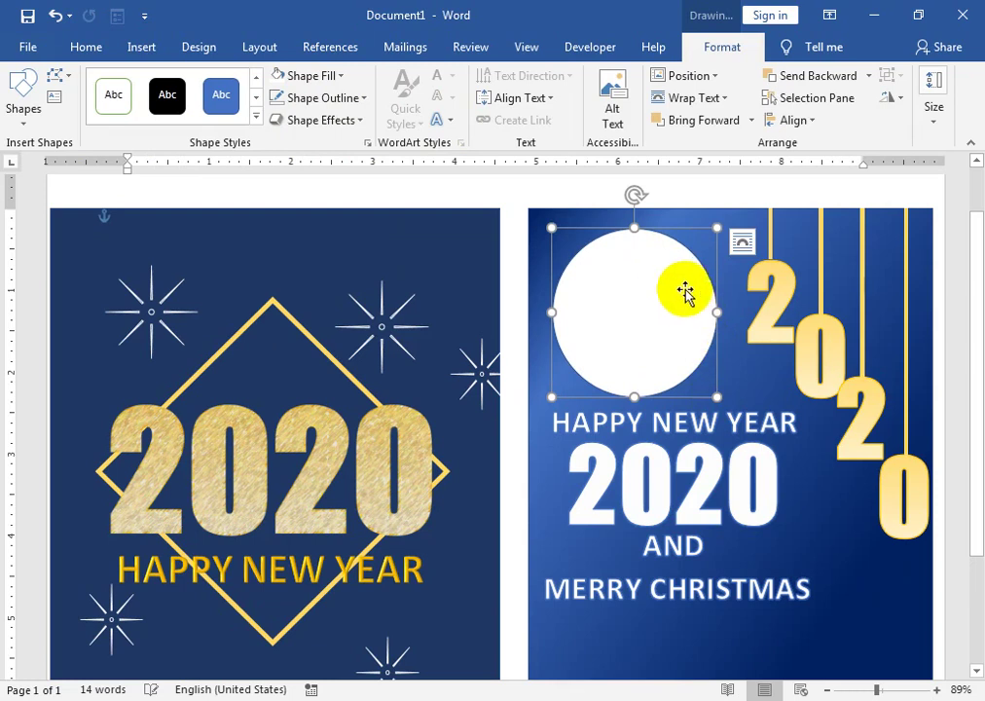
scroll(654, 284, down, 1)
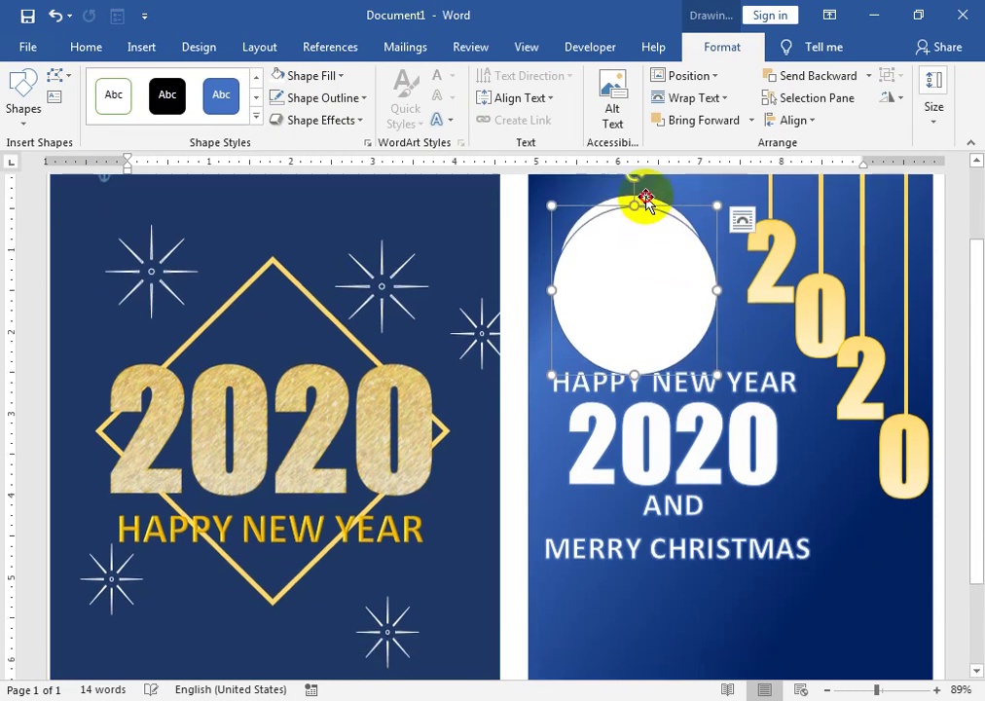
click(752, 120)
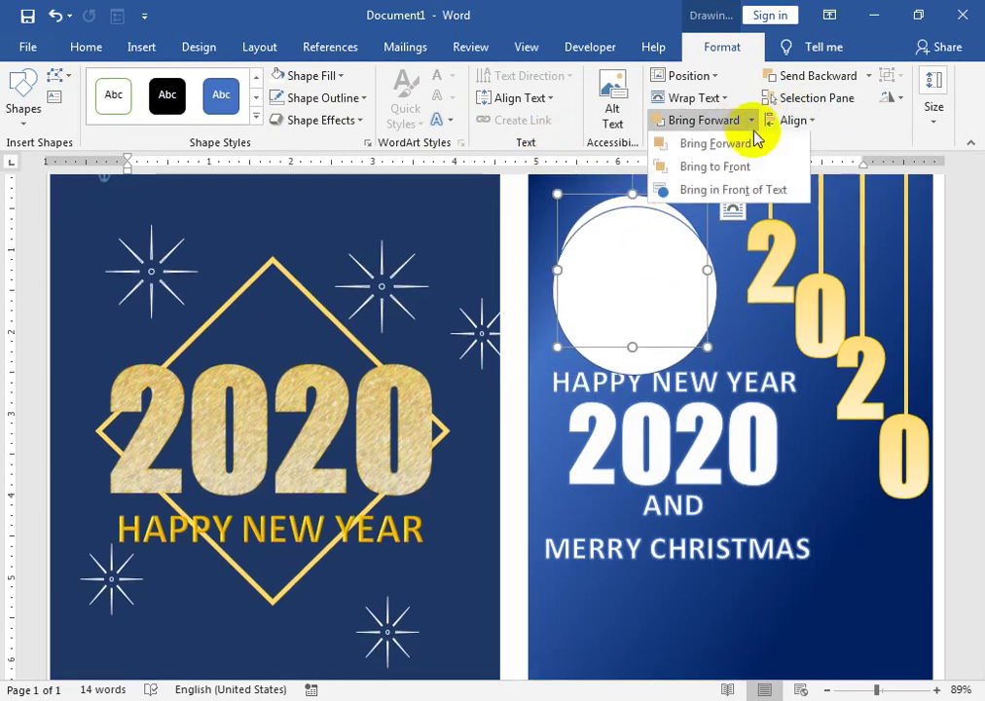
click(741, 166)
mouse_move(666, 253)
mouse_down()
mouse_move(668, 280)
mouse_move(664, 271)
mouse_move(718, 282)
mouse_move(677, 272)
mouse_up()
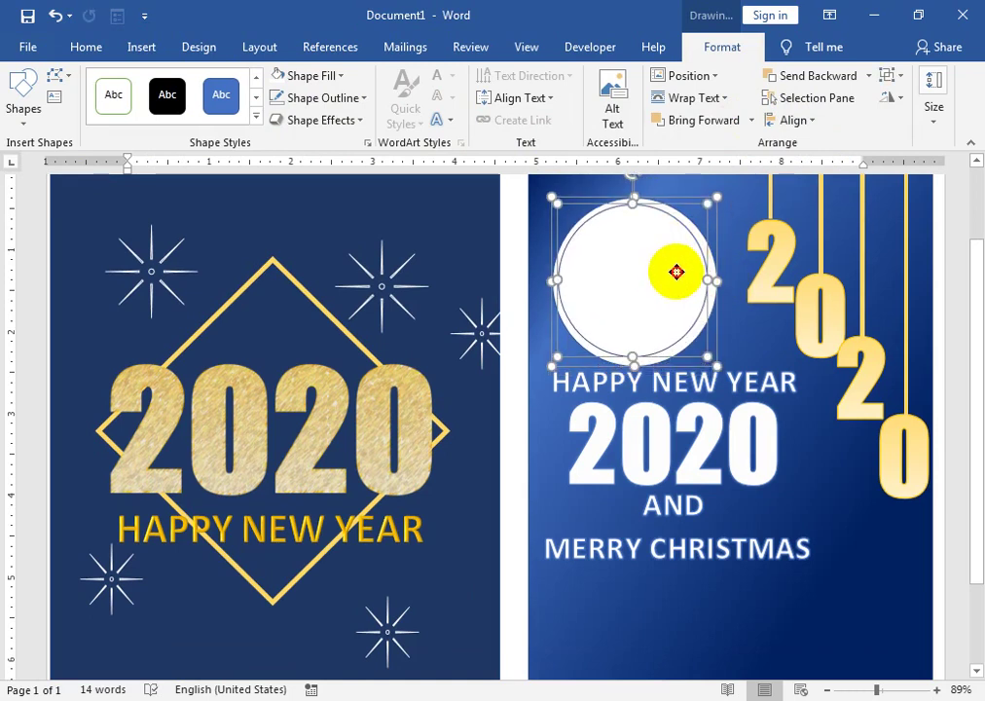
click(729, 339)
click(658, 298)
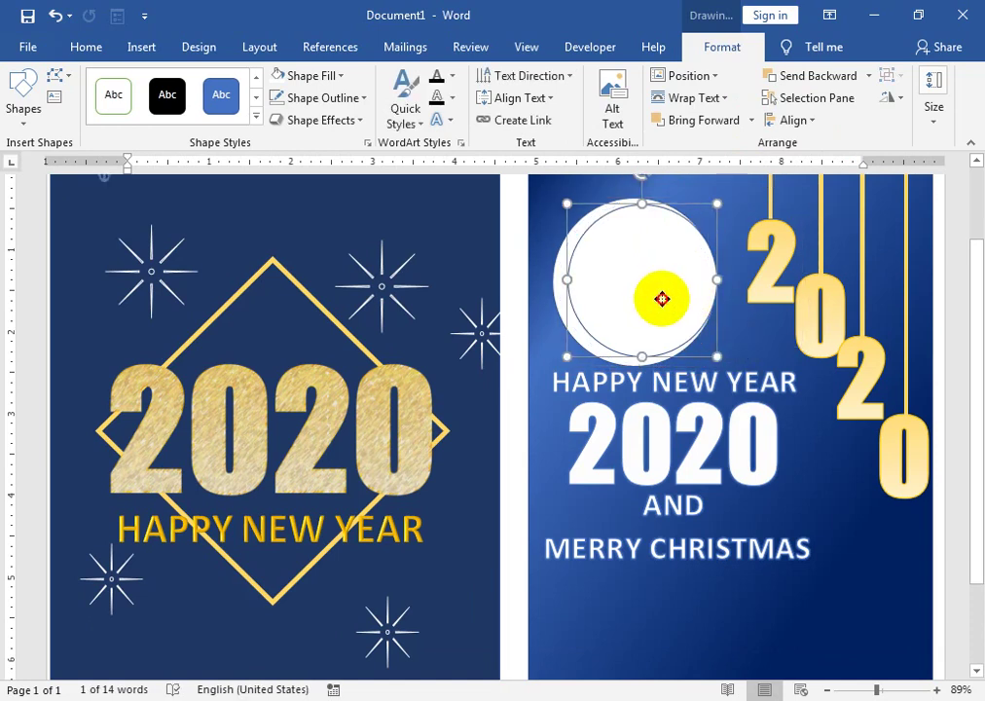
key(ctrl+z)
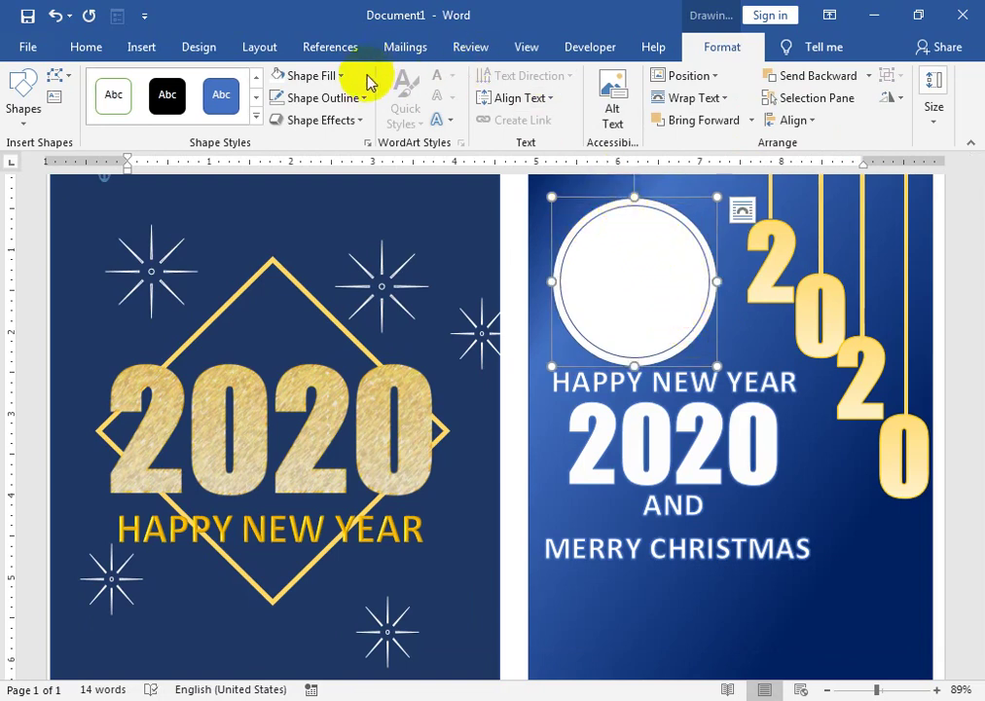
- Remove the top circle's fill and give its outline a 6 pt dashed style
click(311, 75)
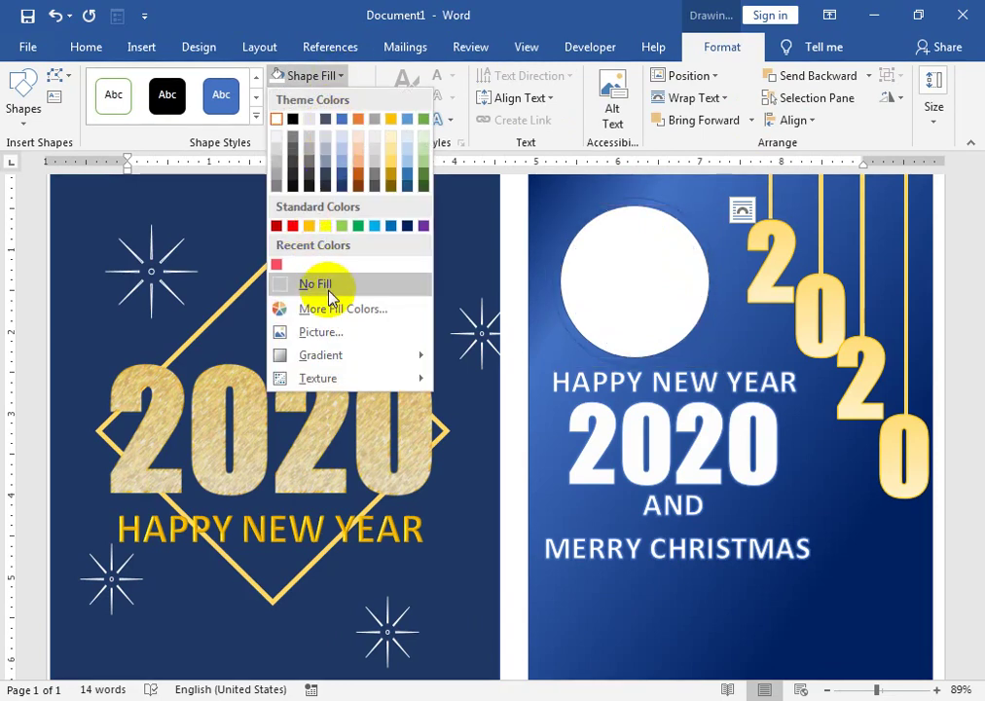
click(336, 98)
click(331, 97)
mouse_move(407, 378)
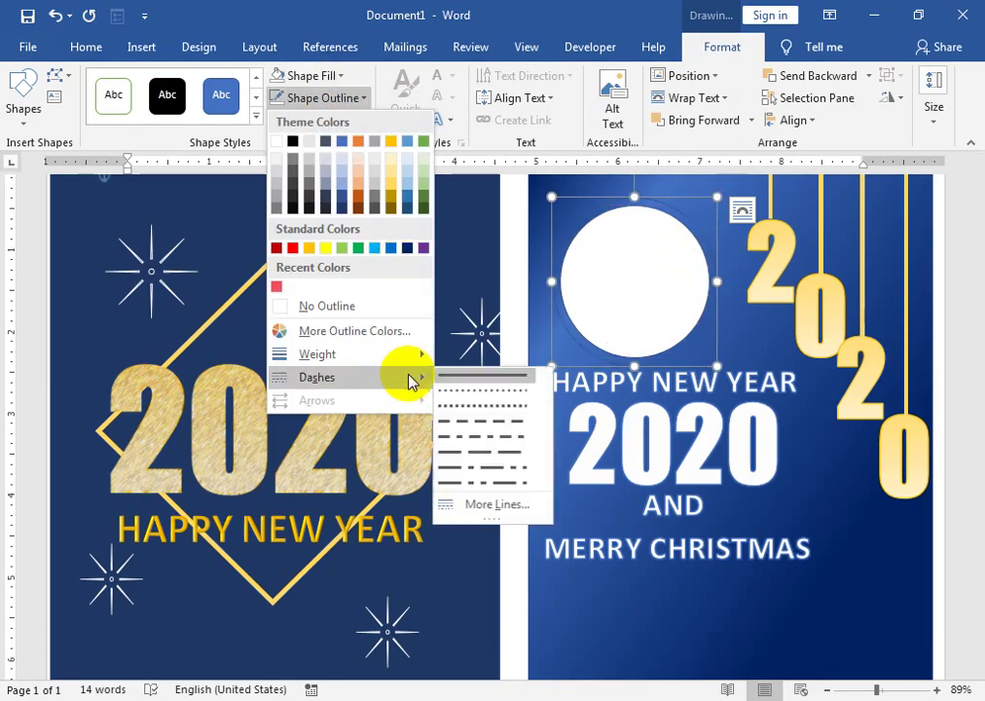
click(509, 409)
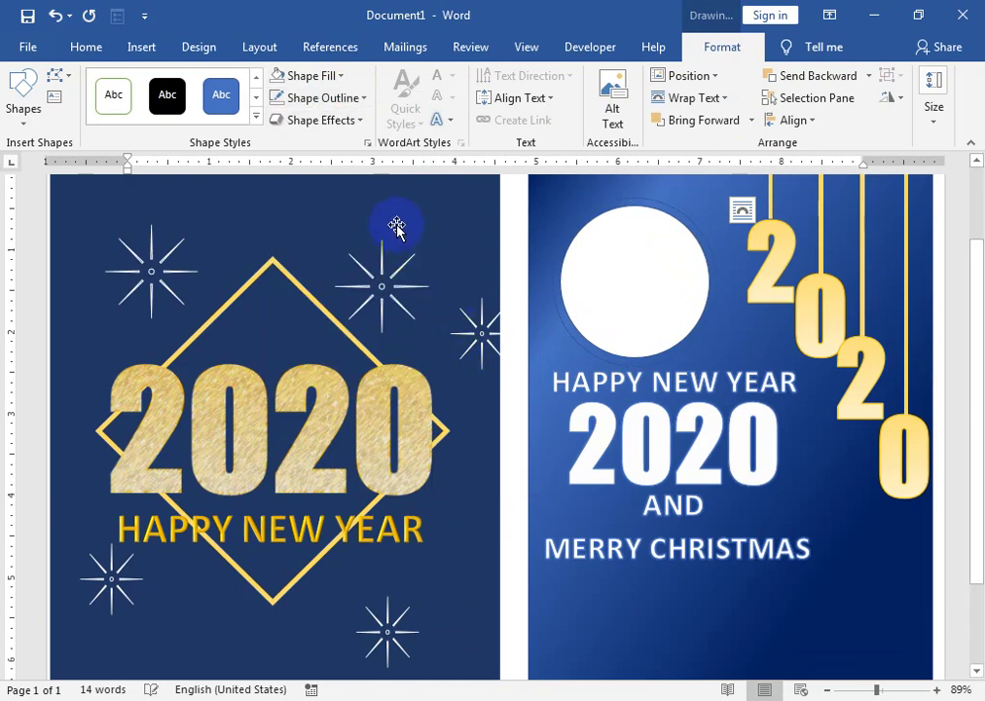
click(348, 98)
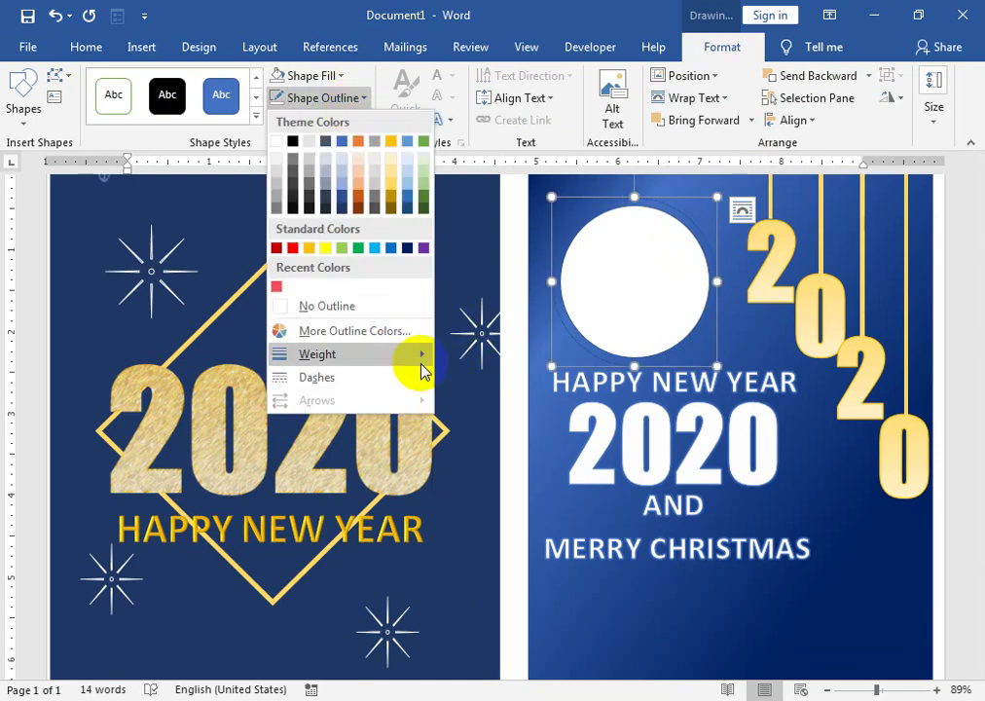
mouse_move(424, 371)
click(567, 524)
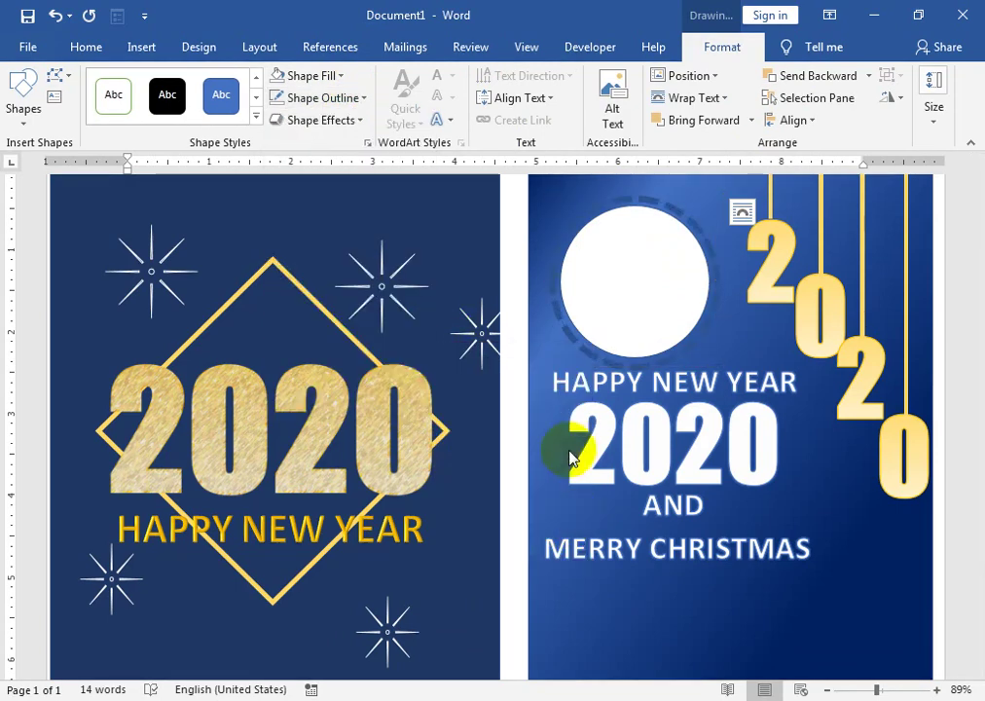
- Make the ring's outline white with a Square Dot dash pattern
click(360, 98)
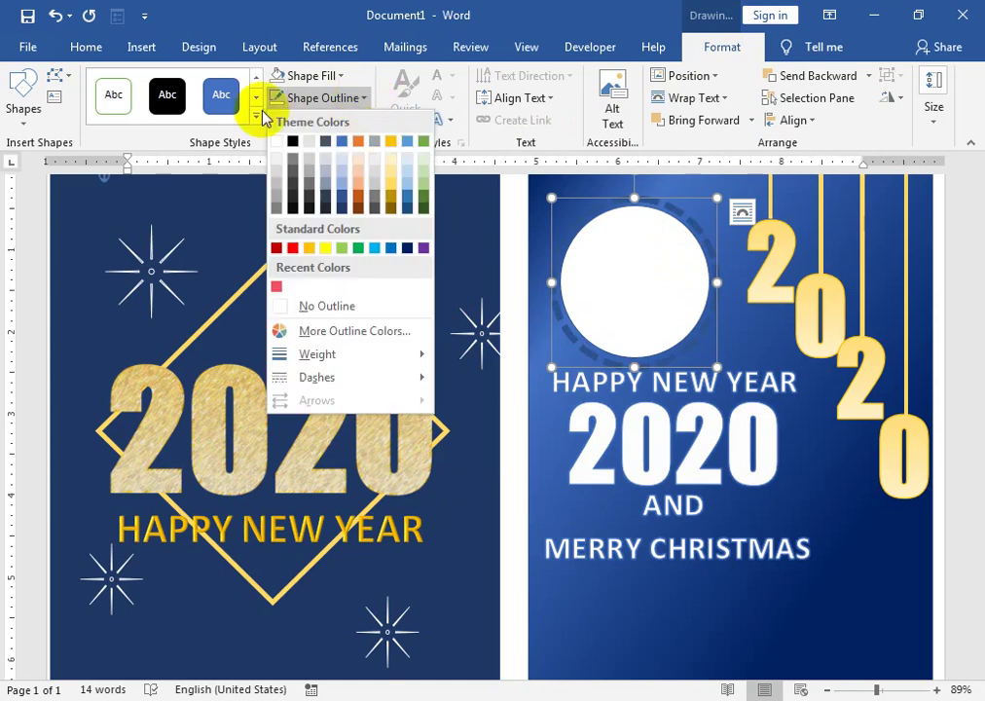
click(276, 141)
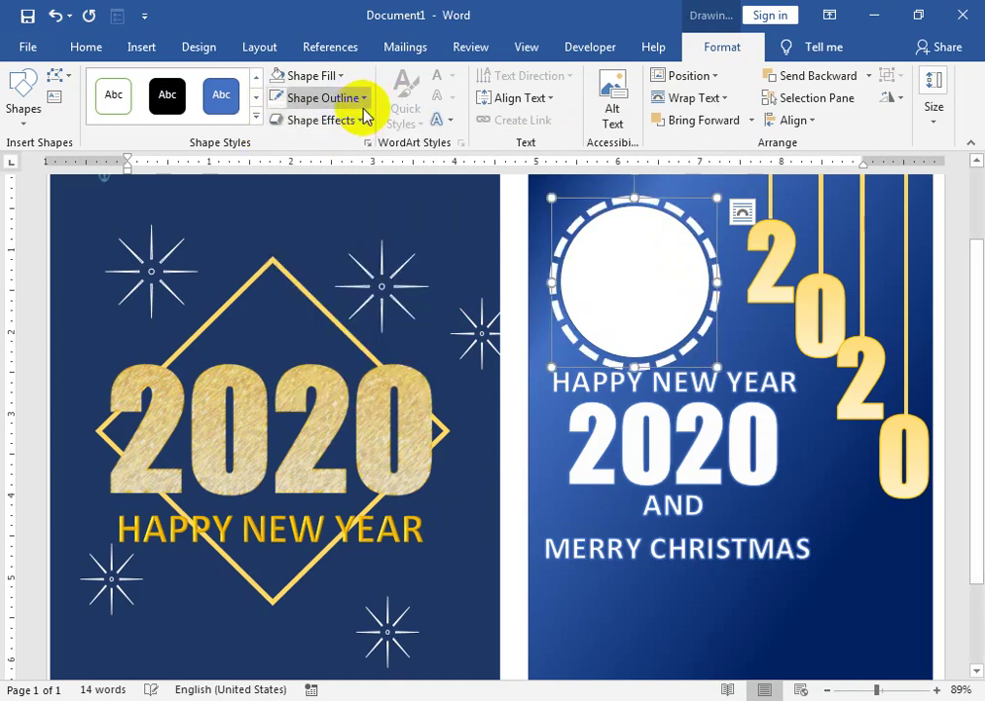
click(363, 103)
mouse_move(409, 357)
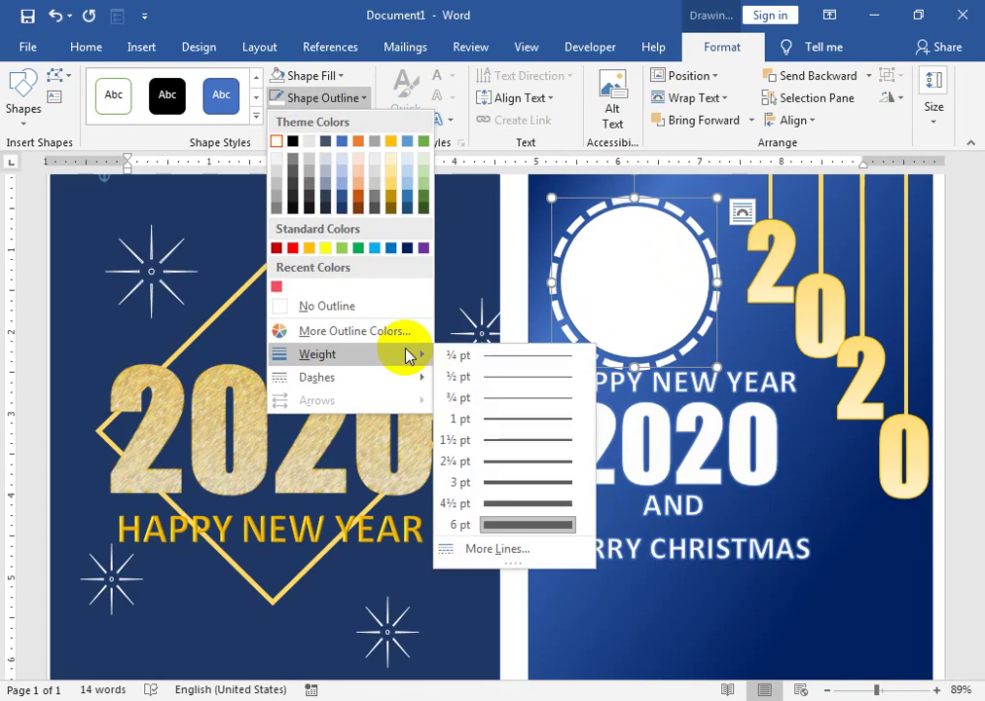
mouse_move(409, 378)
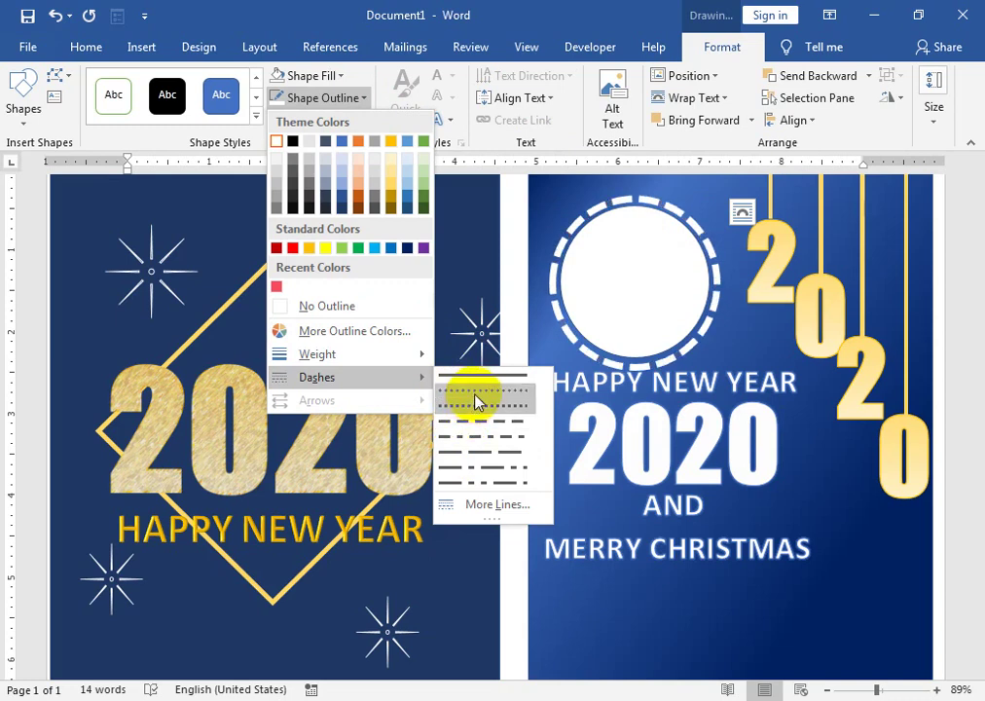
click(477, 399)
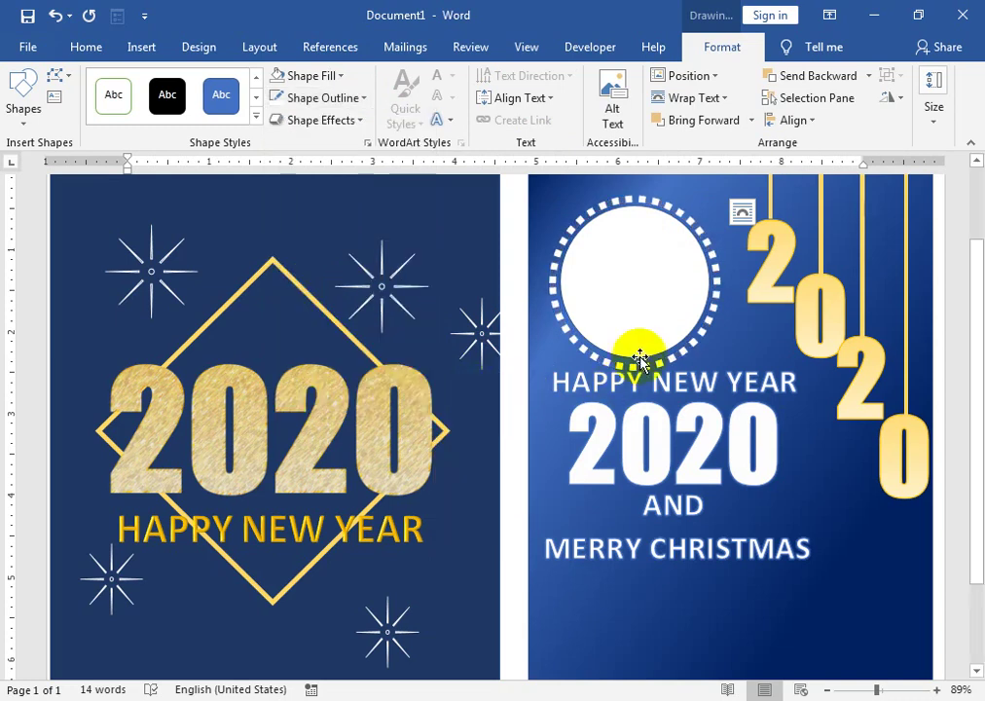
click(593, 214)
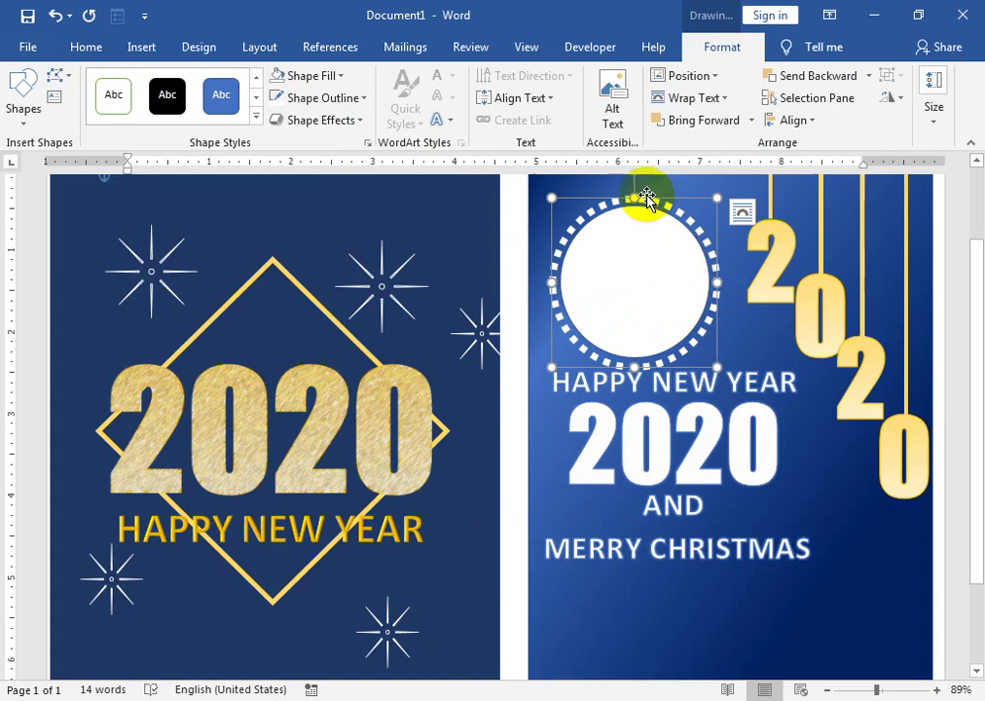
click(359, 119)
mouse_move(370, 158)
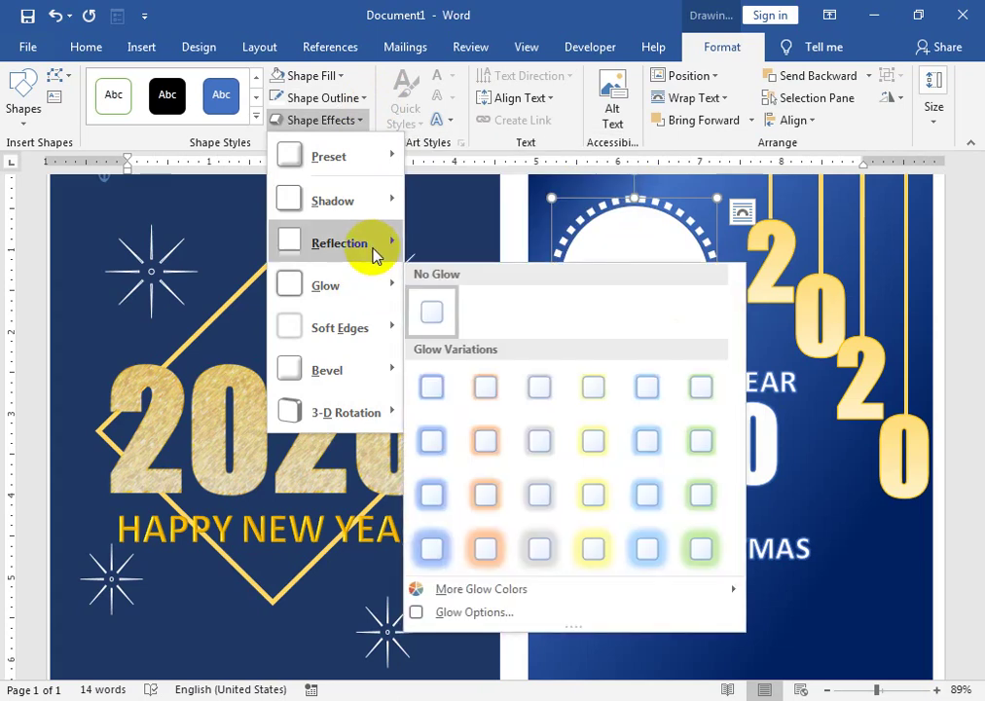
- Apply the first Bevel preset from Shape Effects to the dotted ring
mouse_move(375, 251)
mouse_move(367, 375)
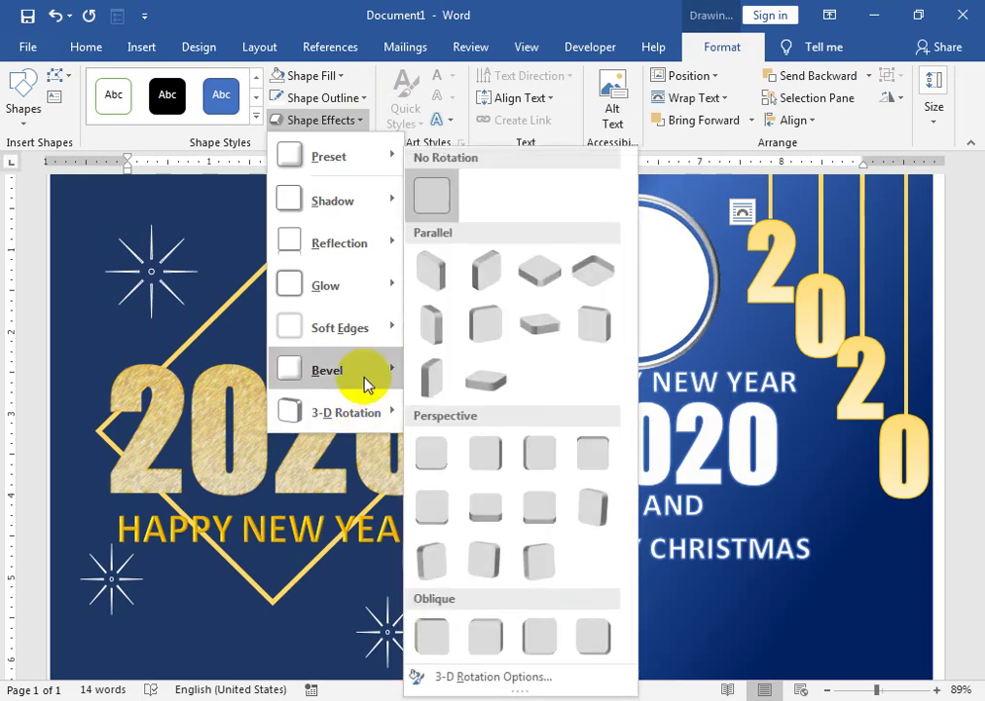
click(434, 470)
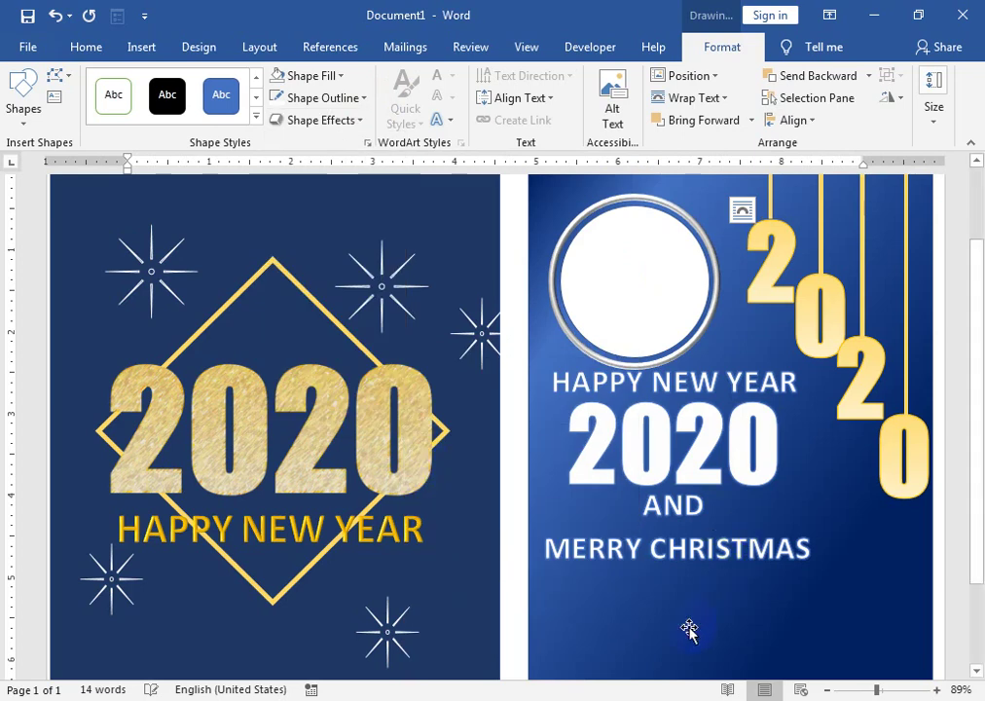
click(662, 275)
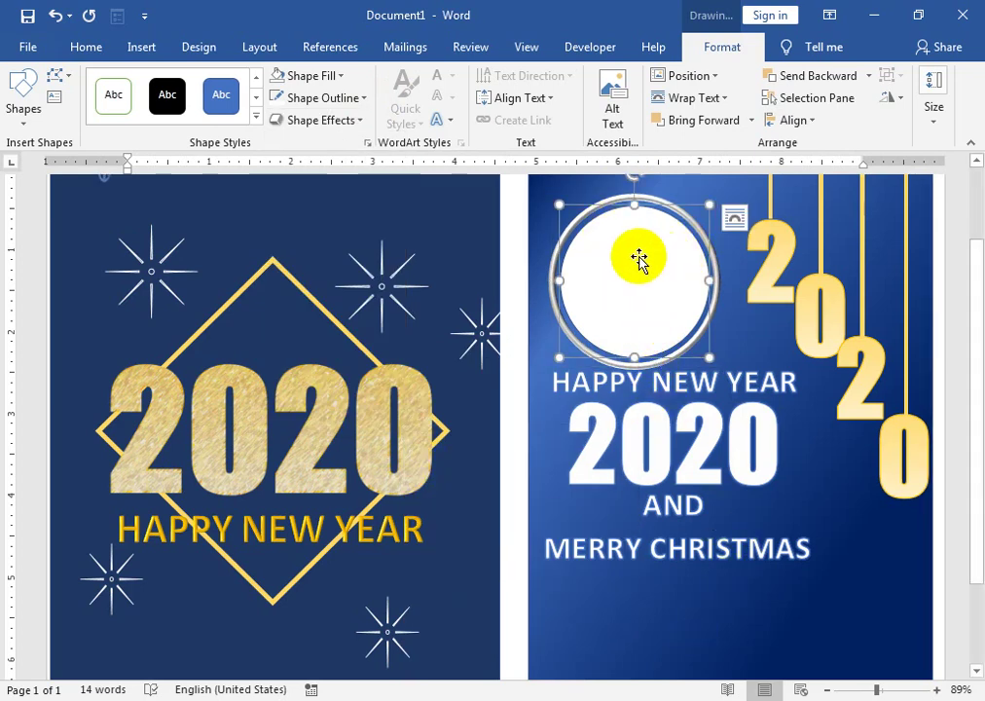
click(662, 288)
click(658, 285)
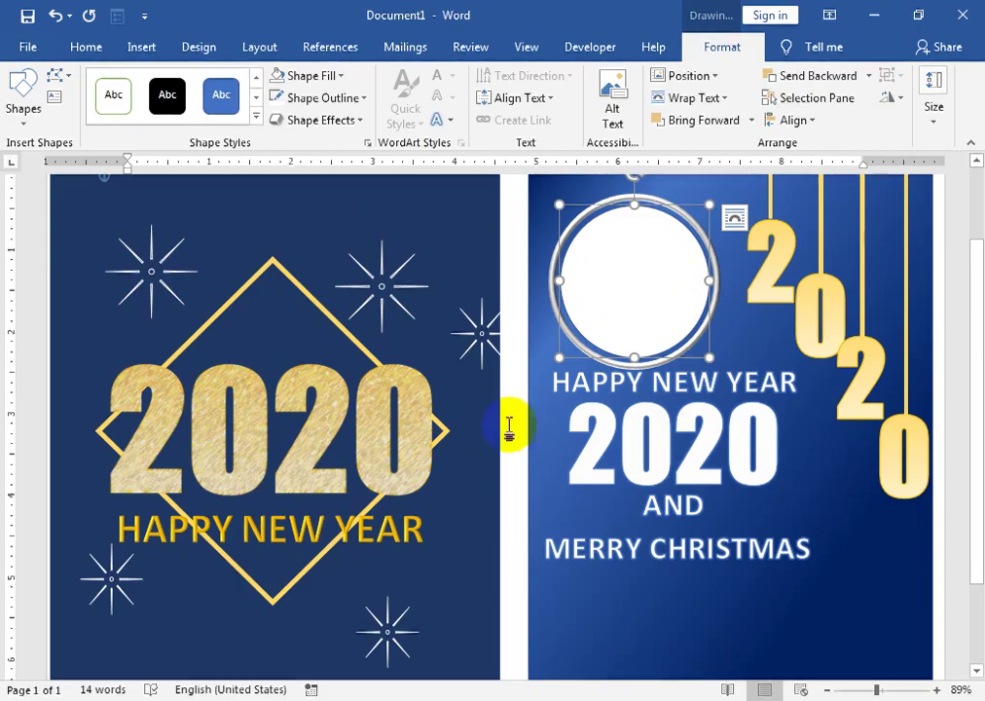
- Switch from Word to the YouTube channel's Videos page in Chrome
click(264, 697)
click(316, 624)
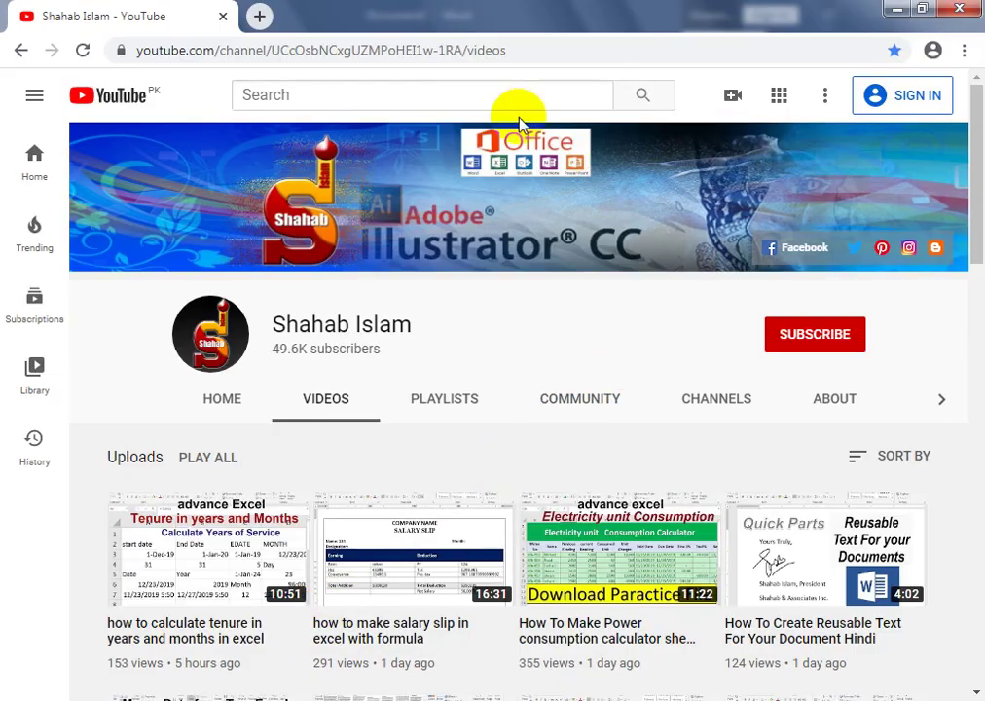